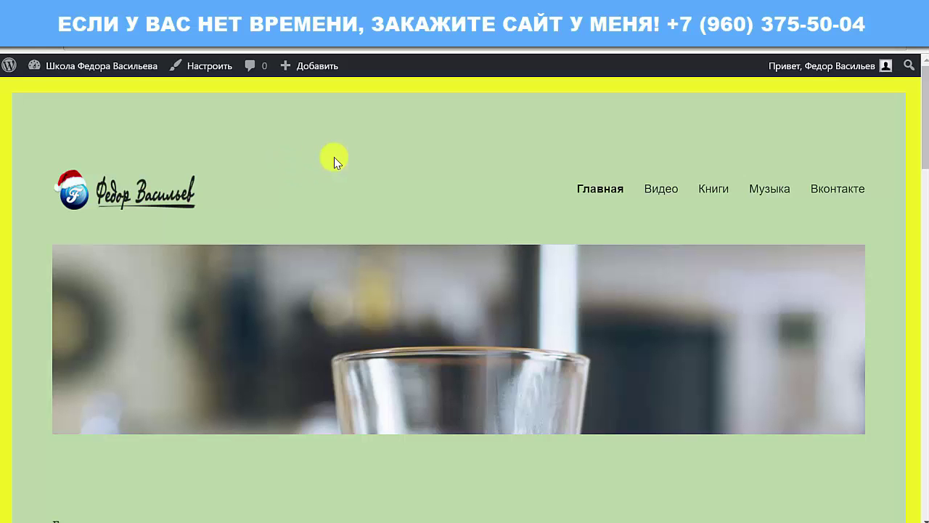
Step: Open DevTools via Просмотреть код and show the Console's ERR_NAME_NOT_RESOLVED error for sandwich.jpg
scroll(239, 305, down, 4)
scroll(291, 198, up, 4)
scroll(350, 169, down, 6)
scroll(358, 202, up, 6)
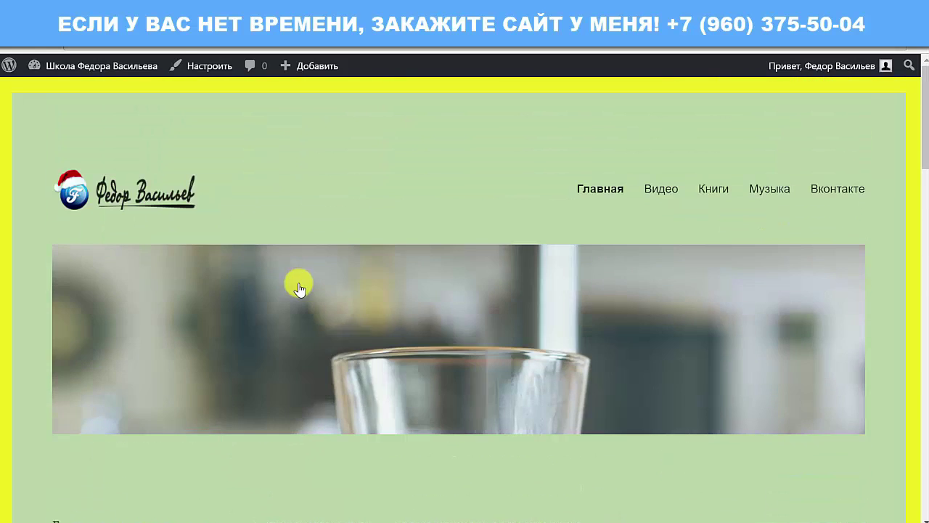
right_click(201, 123)
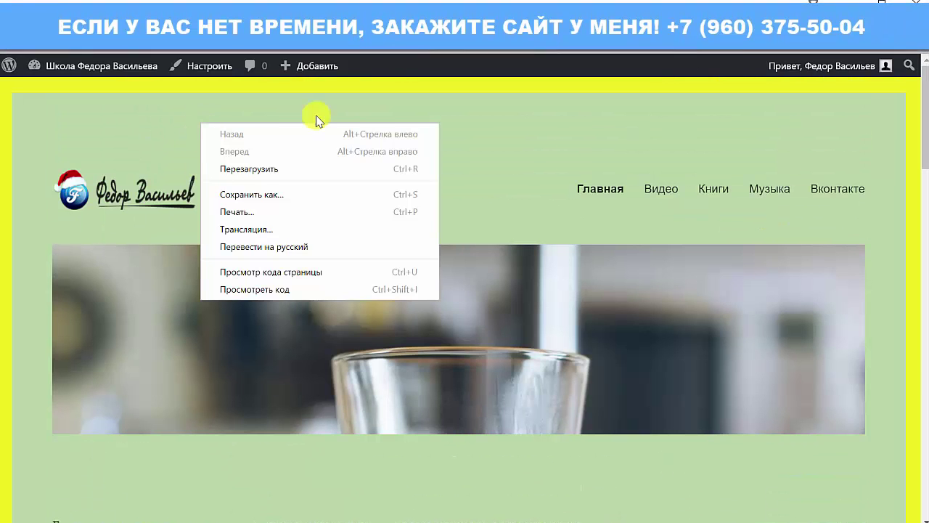
click(606, 141)
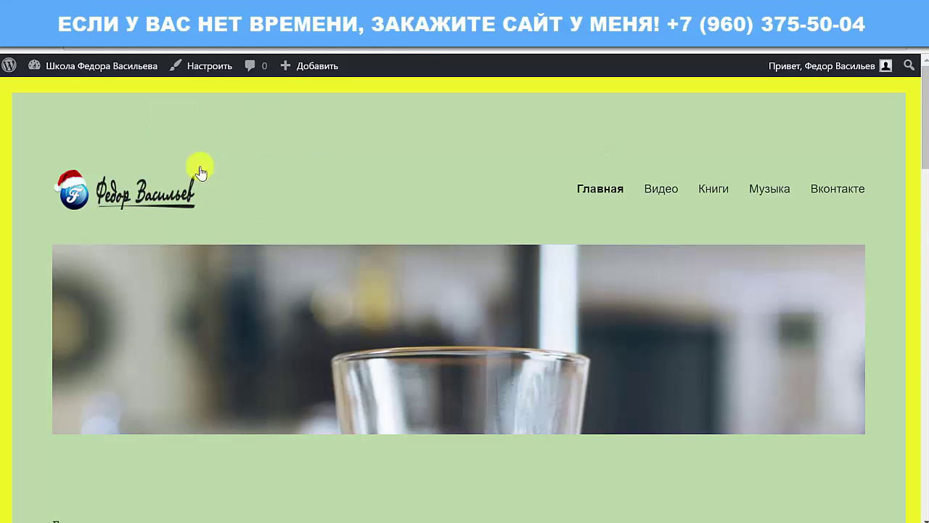
scroll(270, 145, down, 4)
scroll(228, 201, up, 4)
right_click(173, 131)
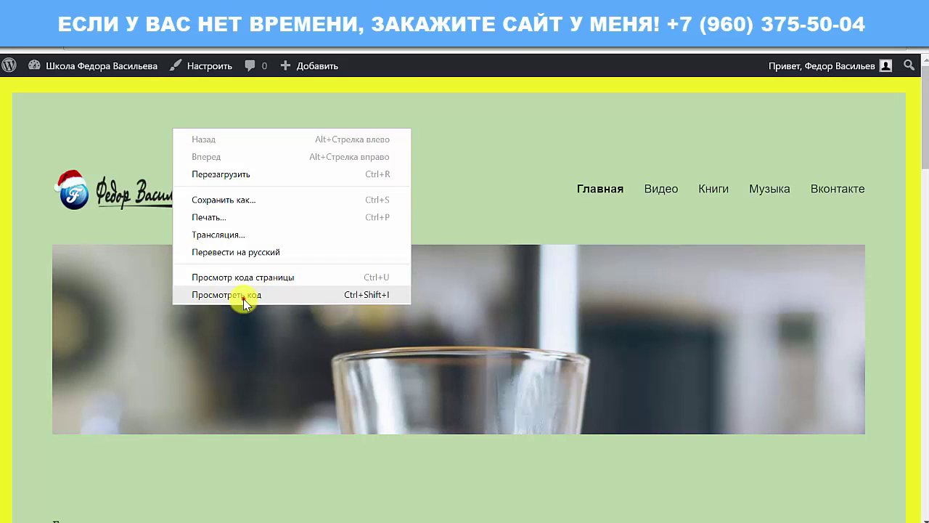
click(244, 298)
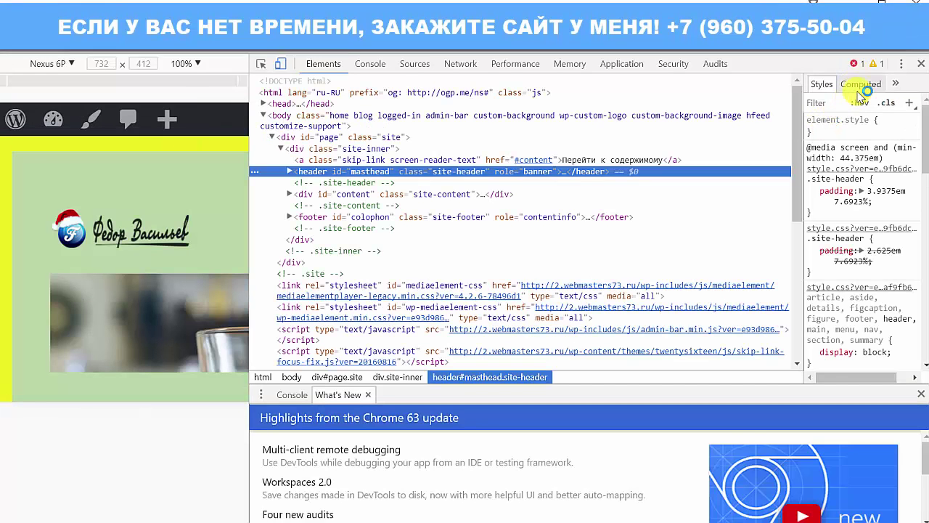
click(370, 64)
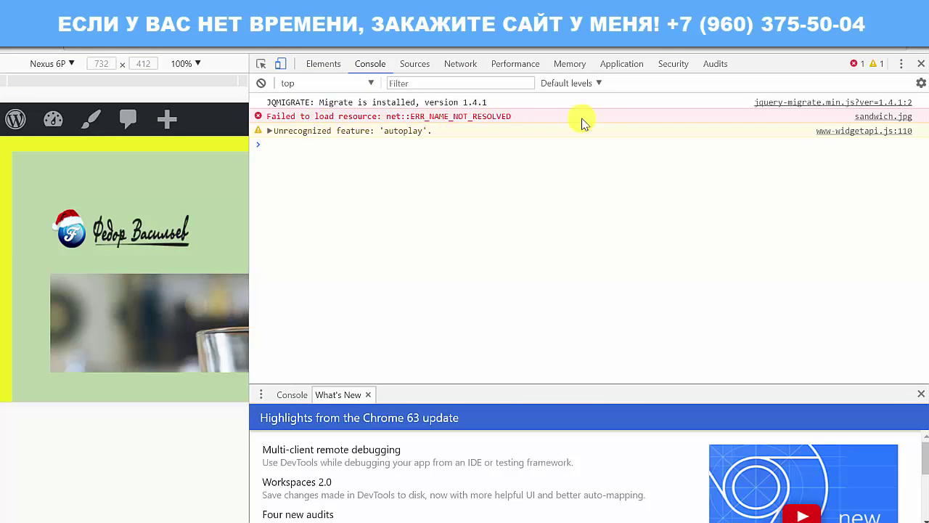
click(312, 113)
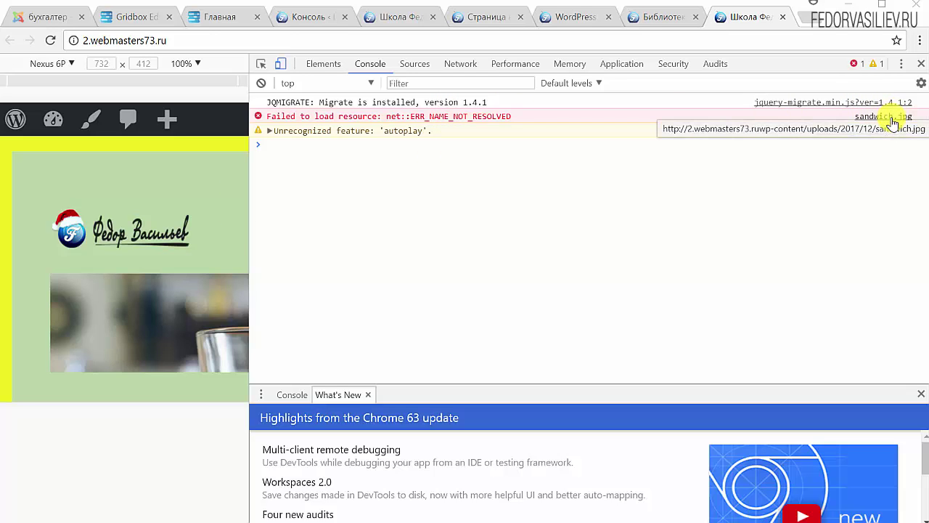
Step: Inspect the sandwich.jpg file URL in the Media Library, then go to the Записи list
click(658, 17)
click(557, 18)
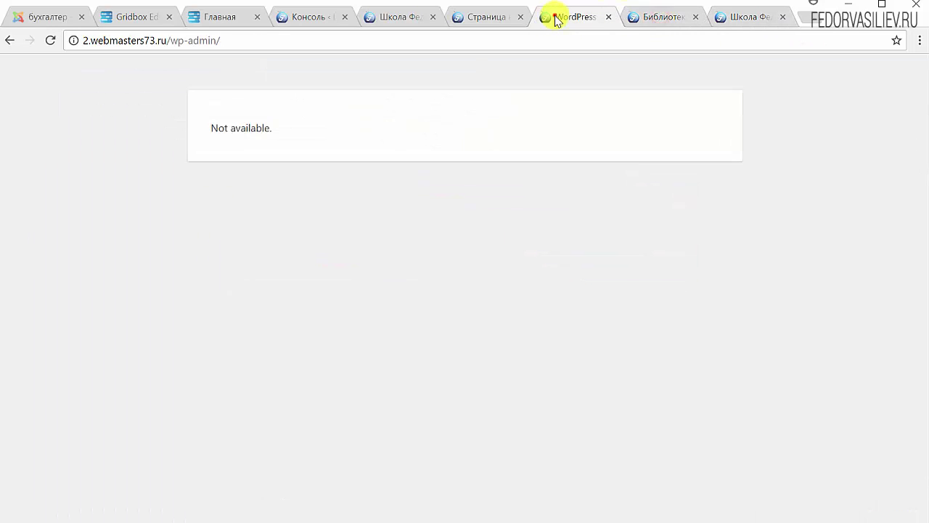
click(646, 19)
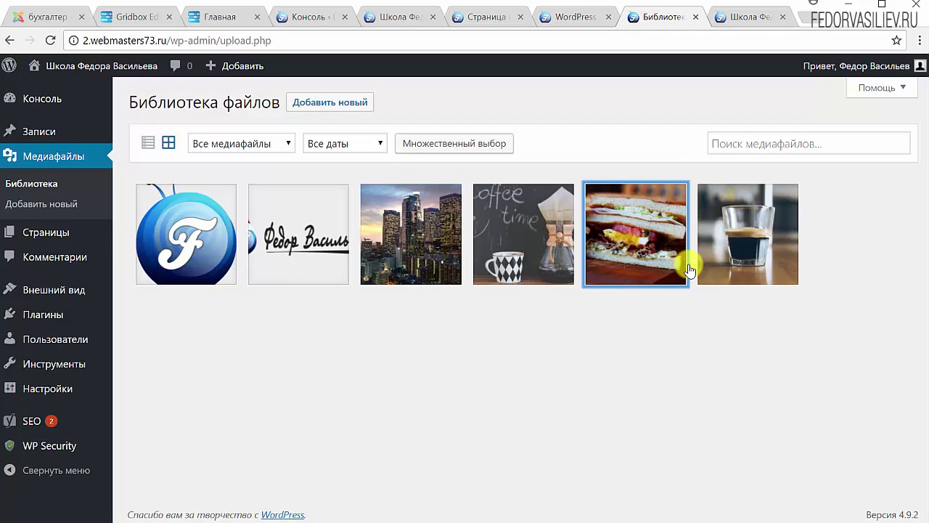
click(625, 246)
click(833, 220)
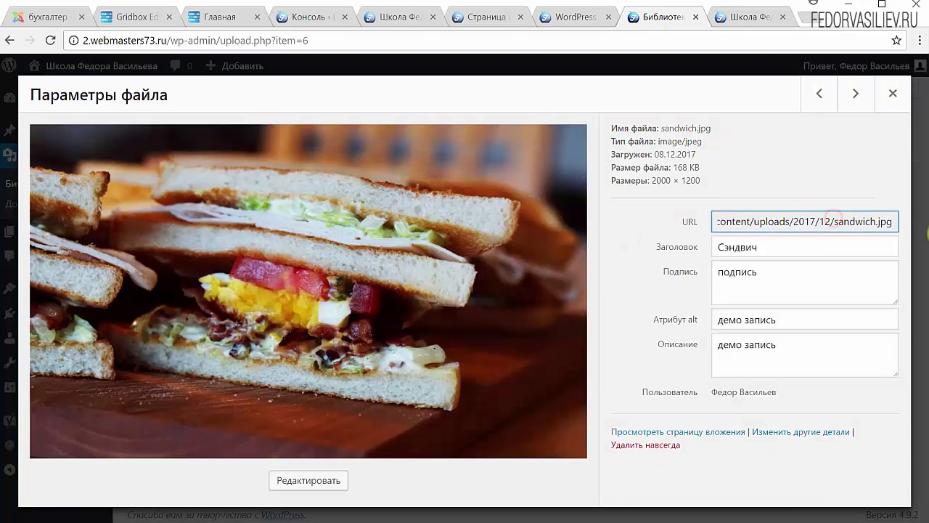
drag(831, 222, 880, 223)
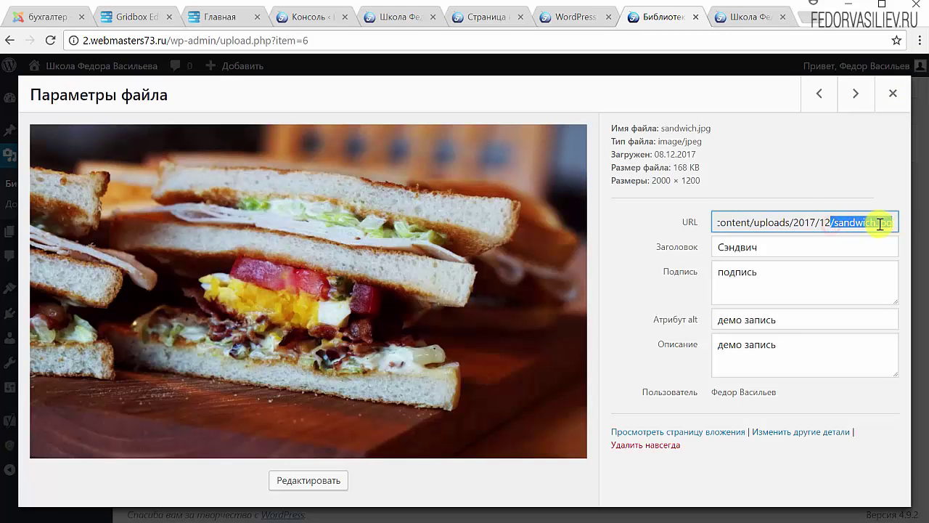
click(893, 93)
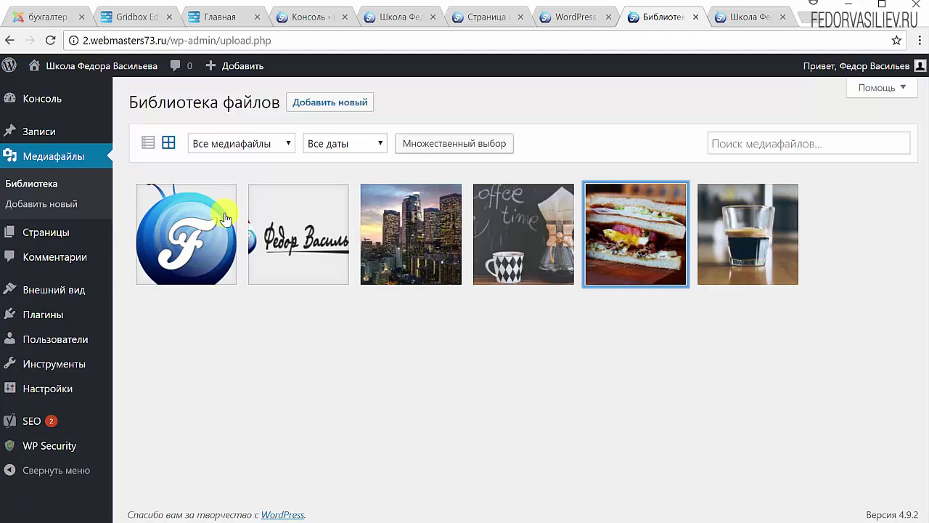
click(45, 135)
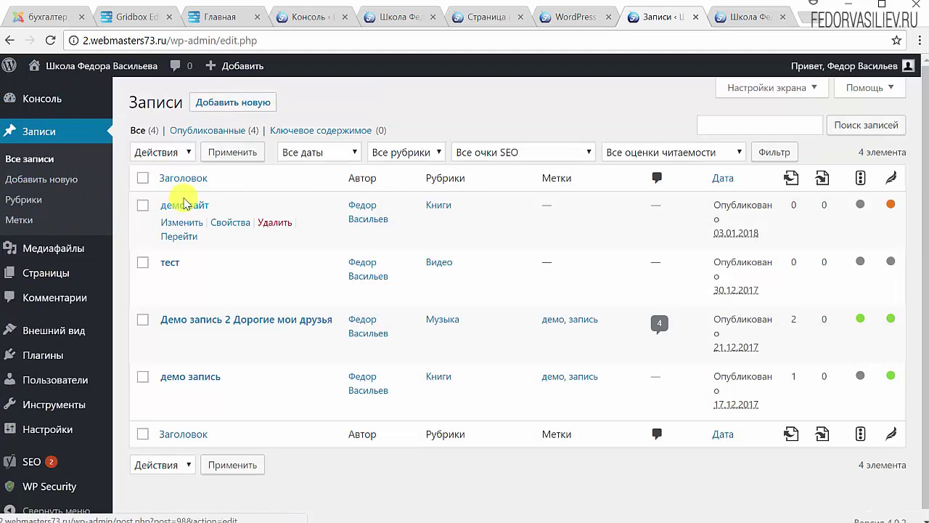
Step: Open the демо сайт post to review it, then return to the posts list
click(183, 204)
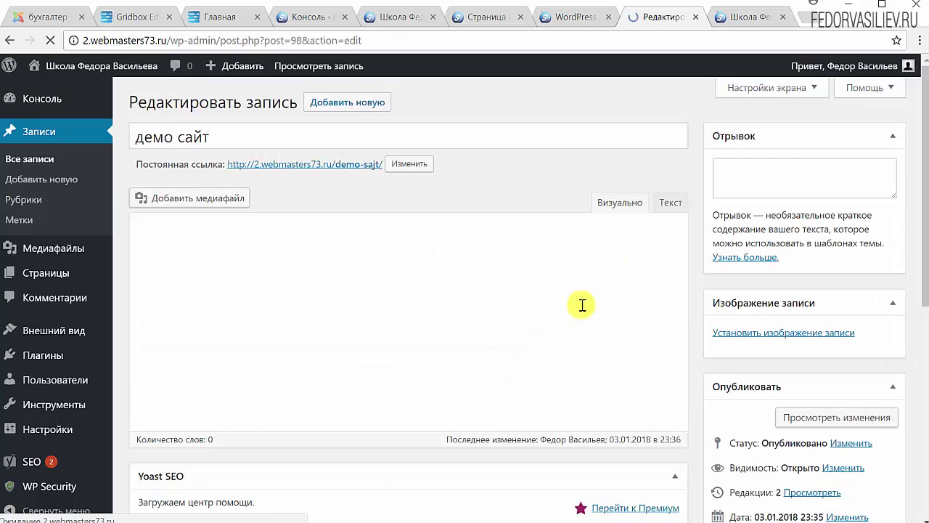
scroll(815, 301, down, 15)
scroll(815, 301, up, 15)
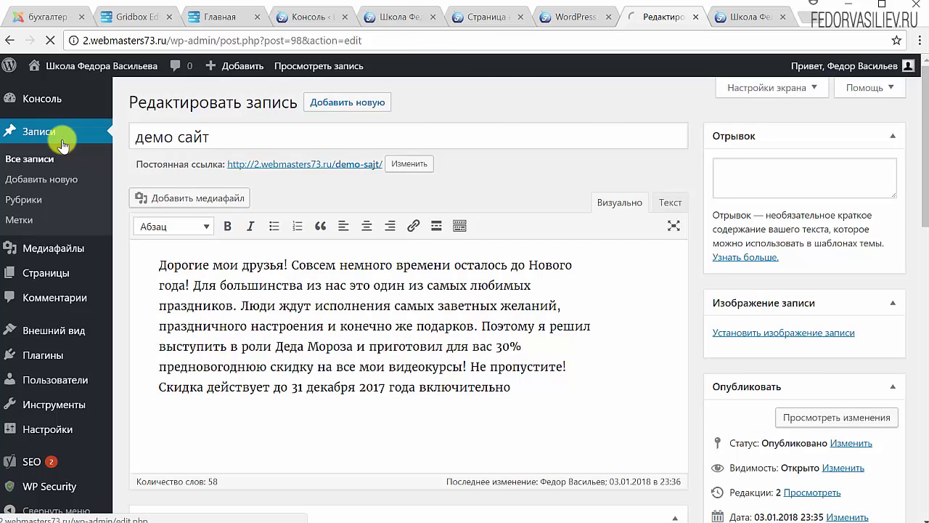
click(62, 136)
Step: Review the Демо запись 2 post and its sandwich featured image, then go to the dashboard
click(207, 323)
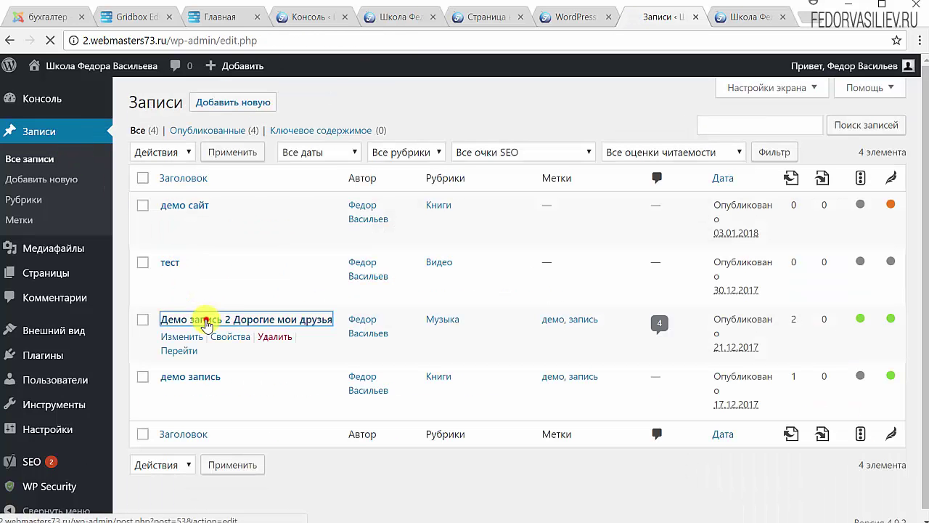
scroll(834, 341, down, 3)
scroll(834, 343, up, 3)
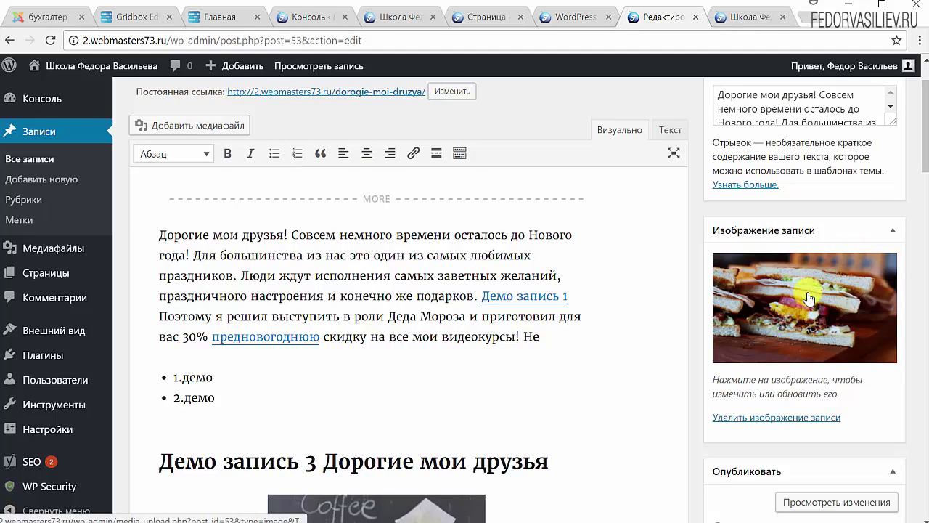
click(787, 312)
key(Escape)
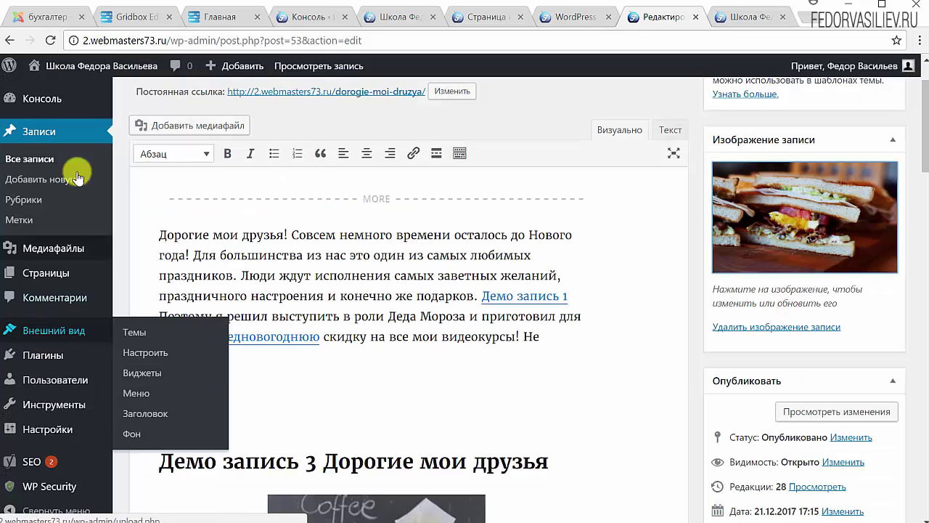
click(32, 95)
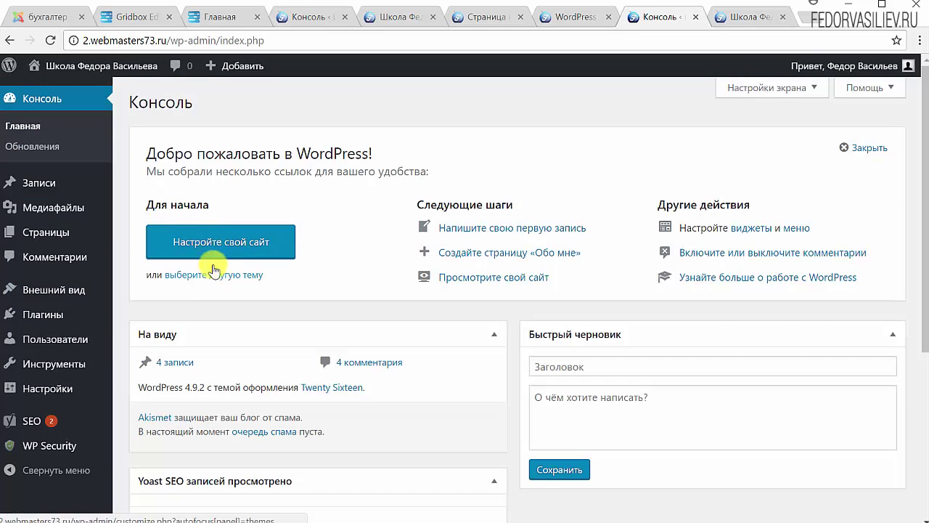
Step: Open the site Customizer from the dashboard
click(215, 253)
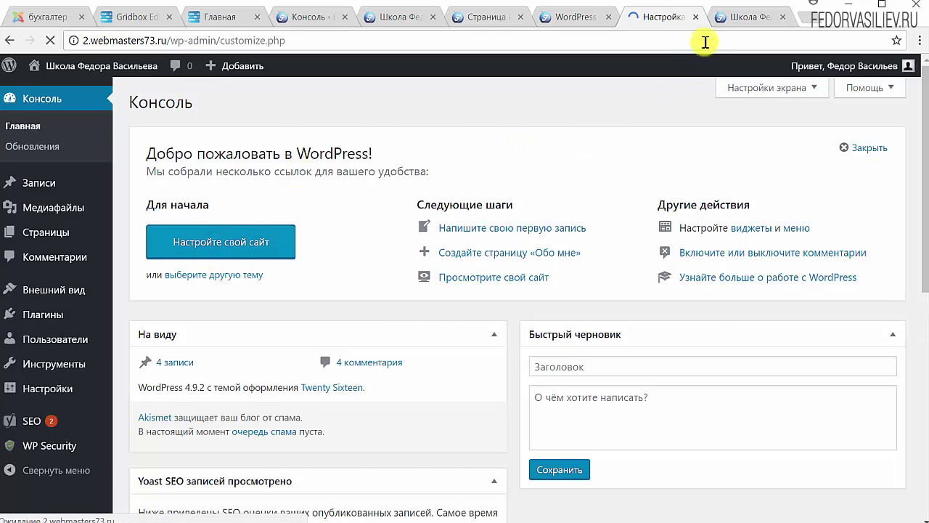
click(722, 16)
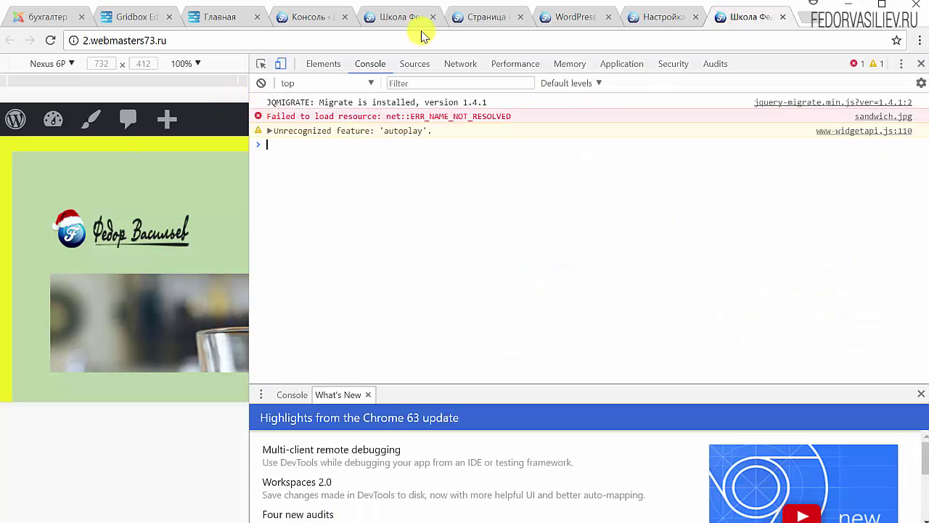
click(652, 16)
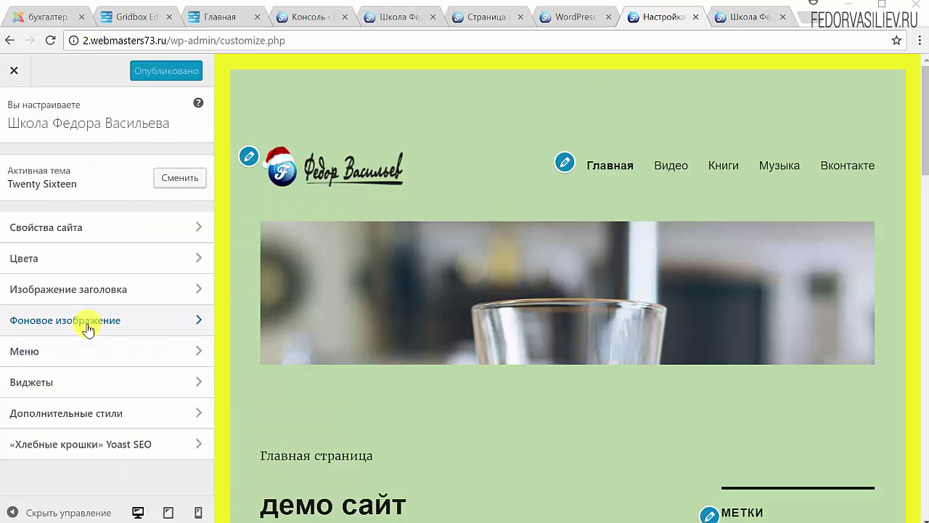
Step: Set sandwich from the media library as the background image and view the page in DevTools
click(87, 322)
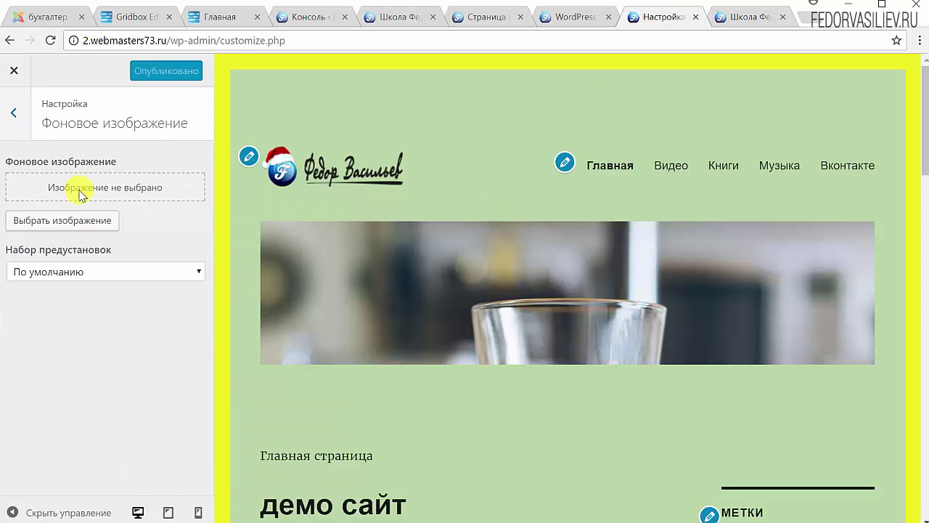
click(72, 220)
click(79, 222)
click(449, 5)
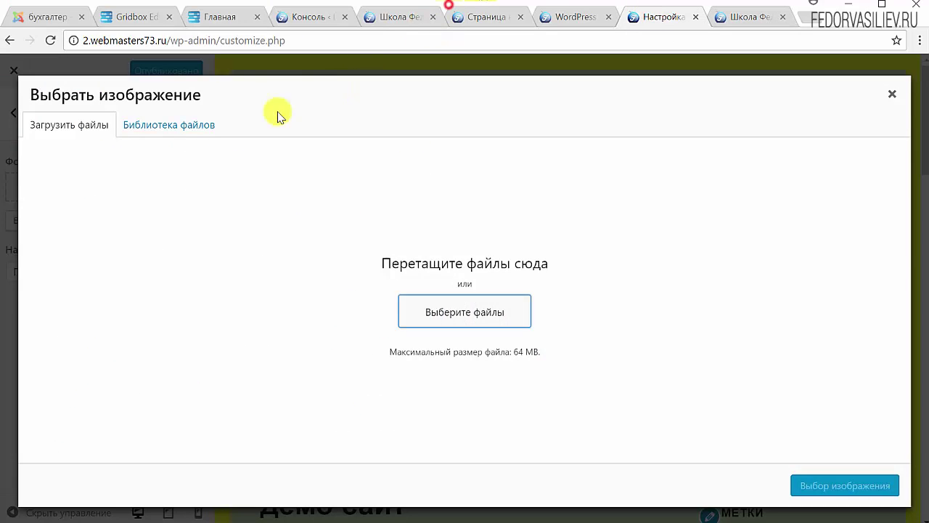
click(156, 124)
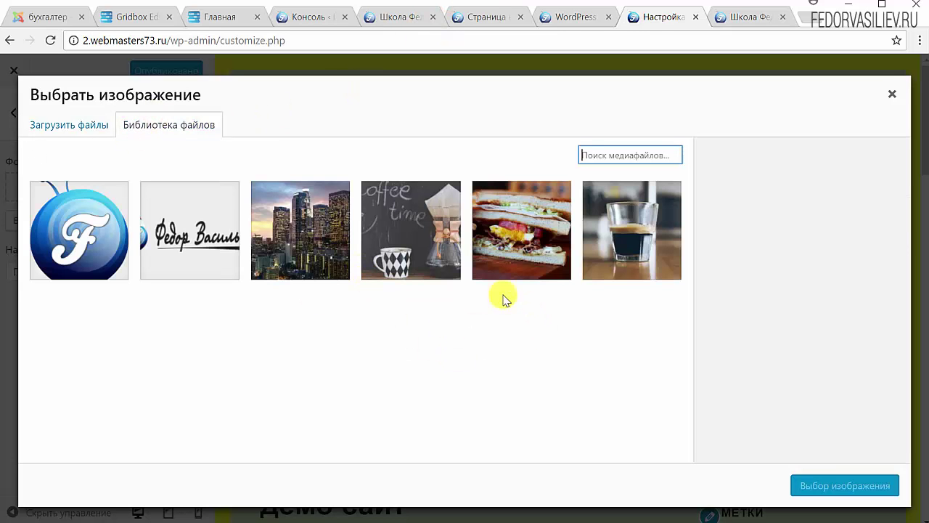
click(515, 256)
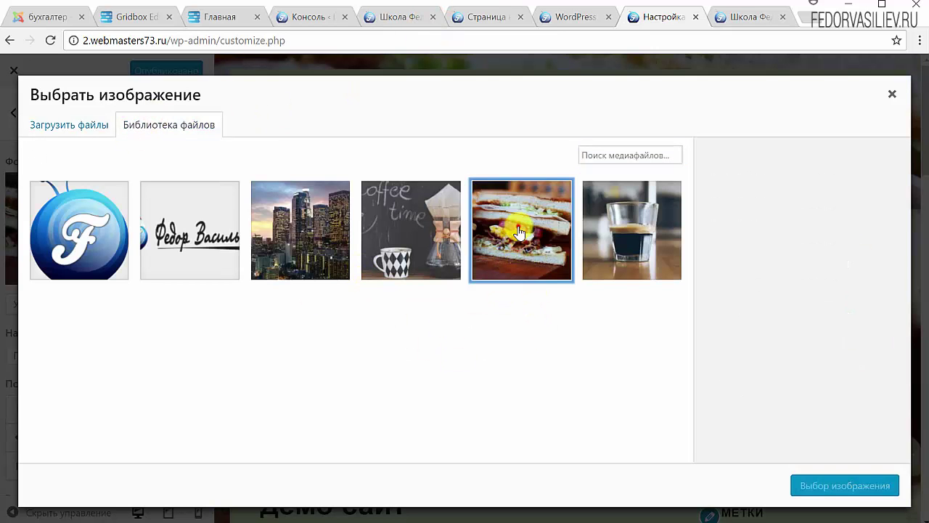
click(830, 487)
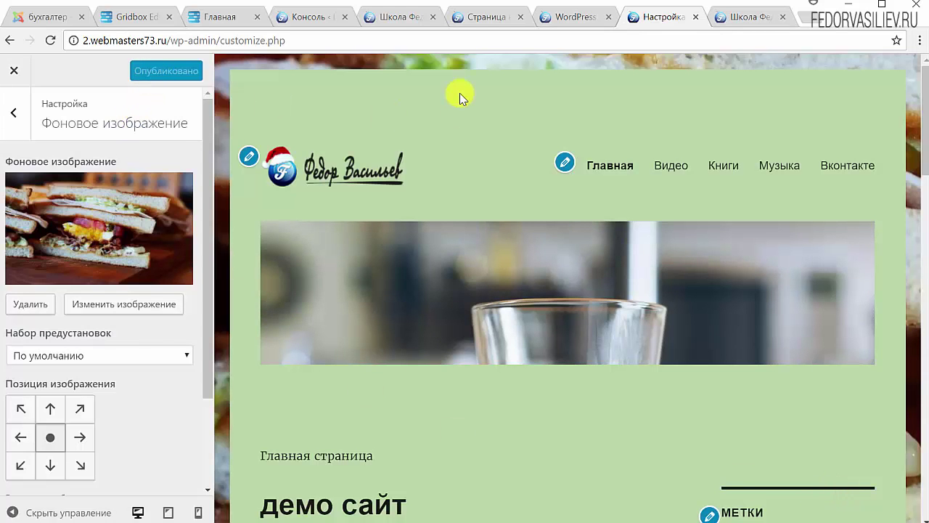
click(744, 17)
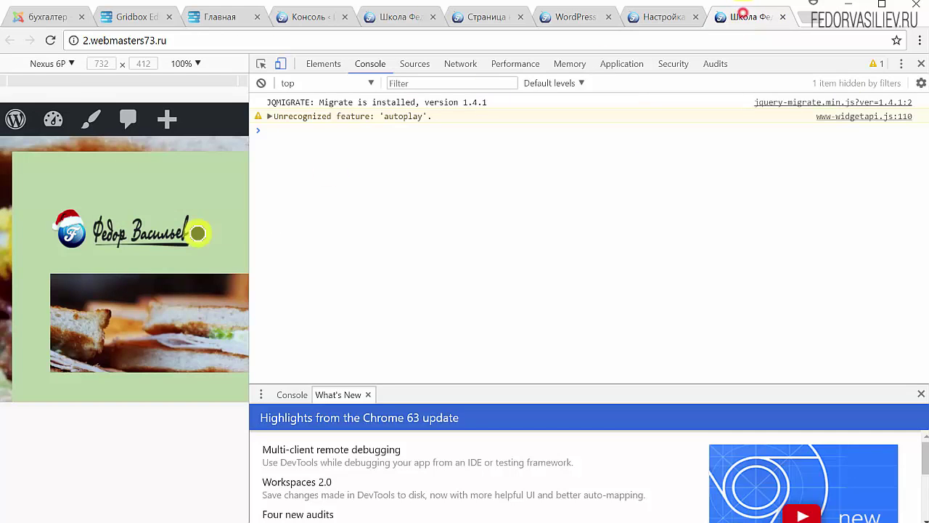
Step: Reload the front page, close DevTools, and scroll the full-width page with its sandwich background
click(55, 43)
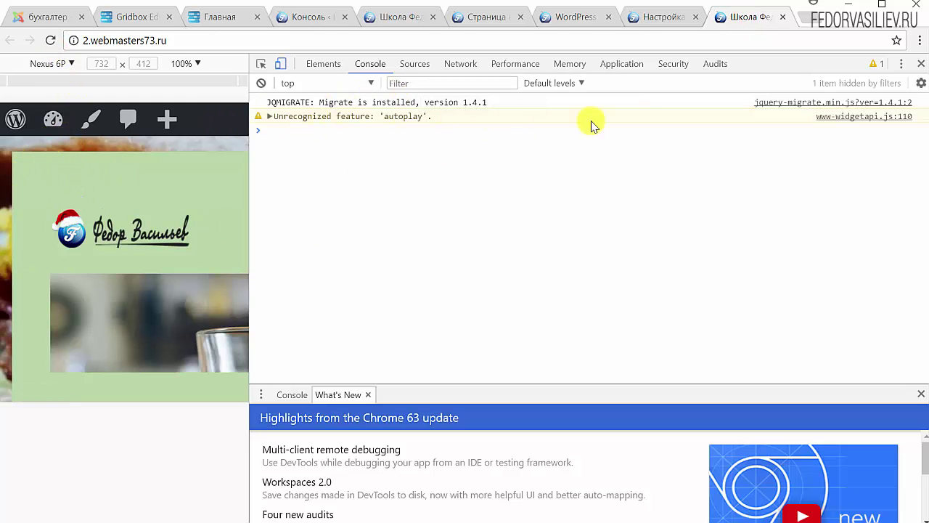
click(921, 63)
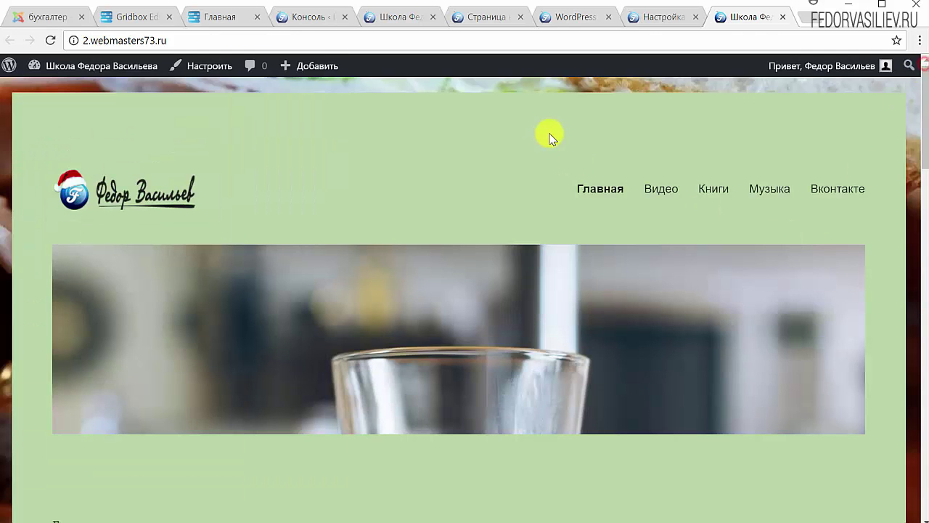
scroll(493, 290, down, 10)
scroll(493, 290, up, 10)
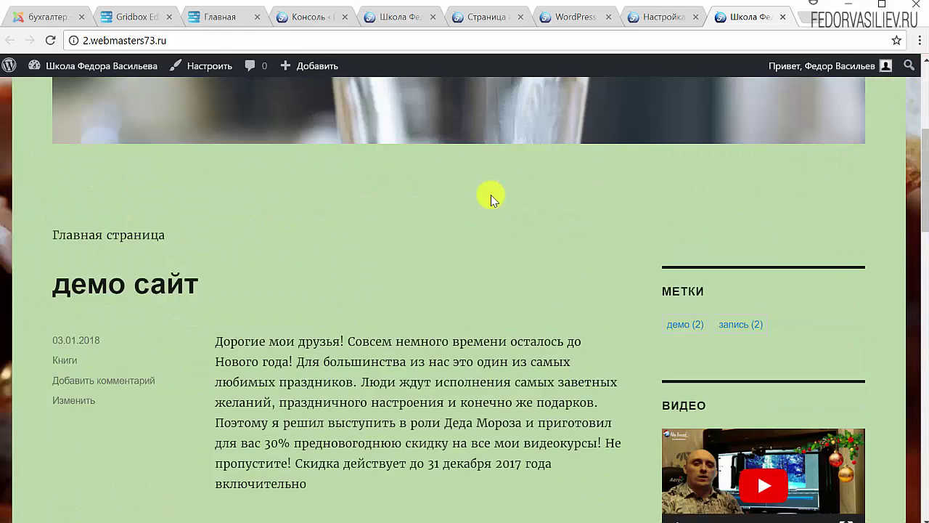
scroll(499, 223, up, 4)
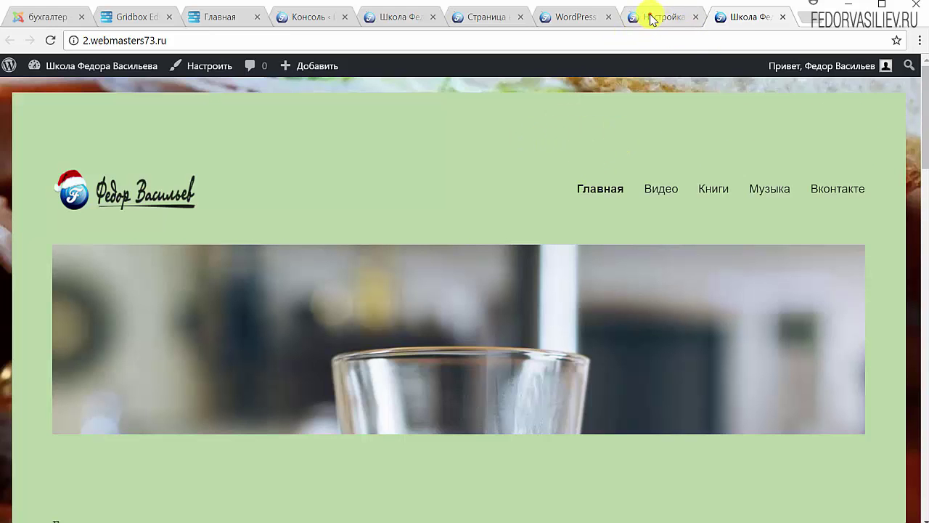
Step: Leave the Customizer and search the Add Plugins page for 'Contact Form 7'
click(651, 20)
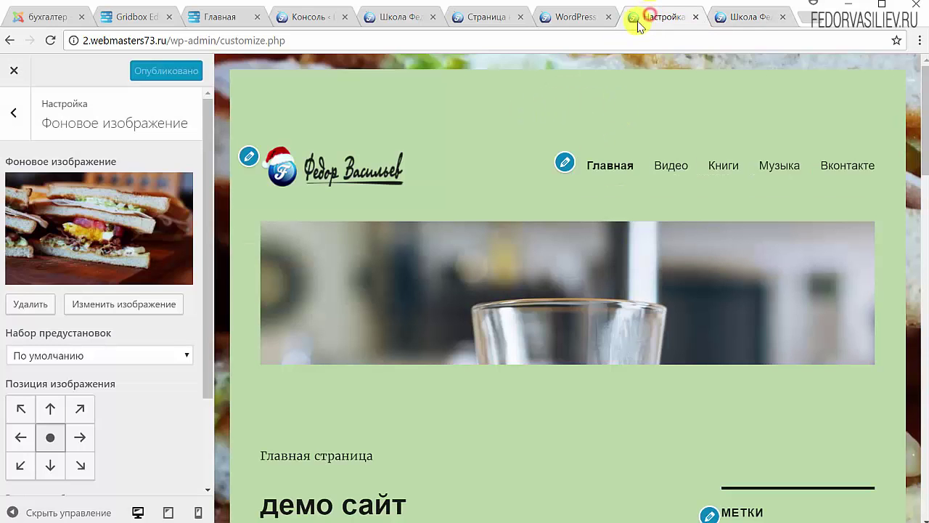
click(10, 73)
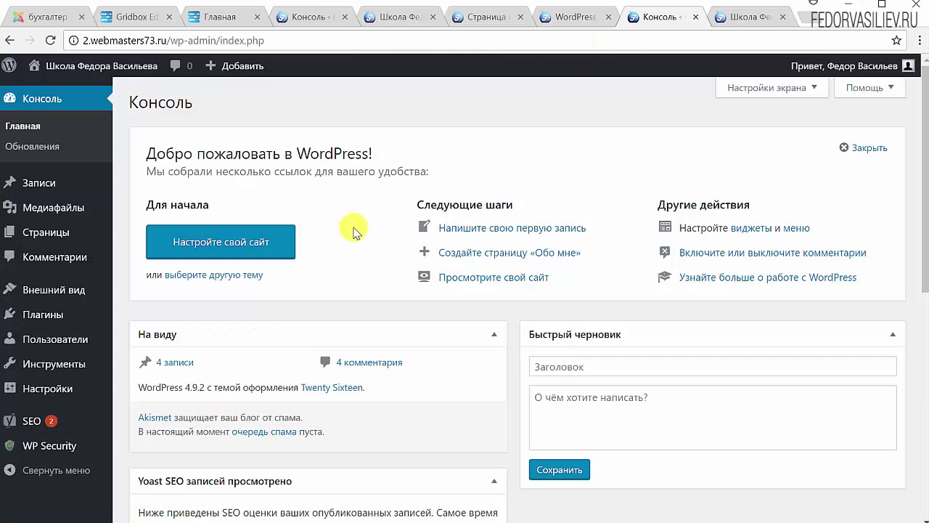
mouse_move(59, 319)
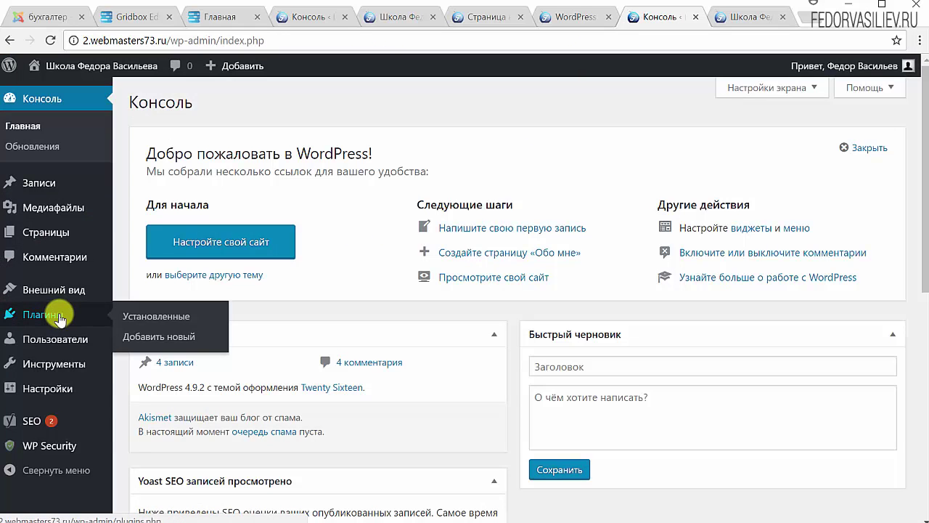
click(141, 337)
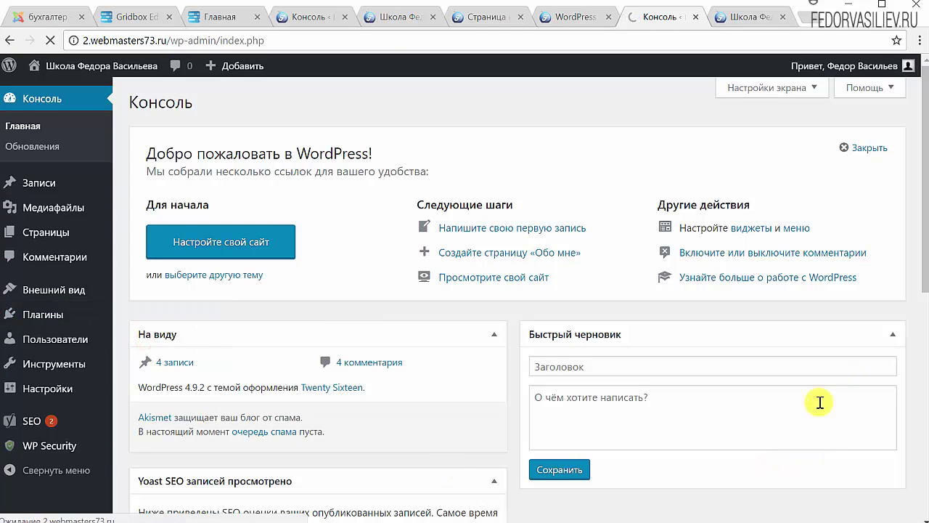
text(Contact Form 7)
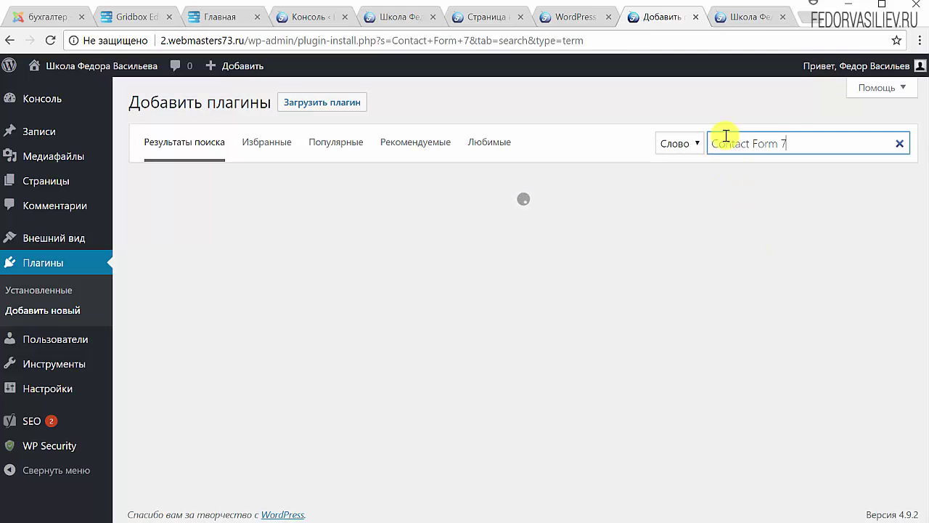
Step: Install the Contact Form 7 plugin from the search results and activate it
drag(714, 143, 780, 143)
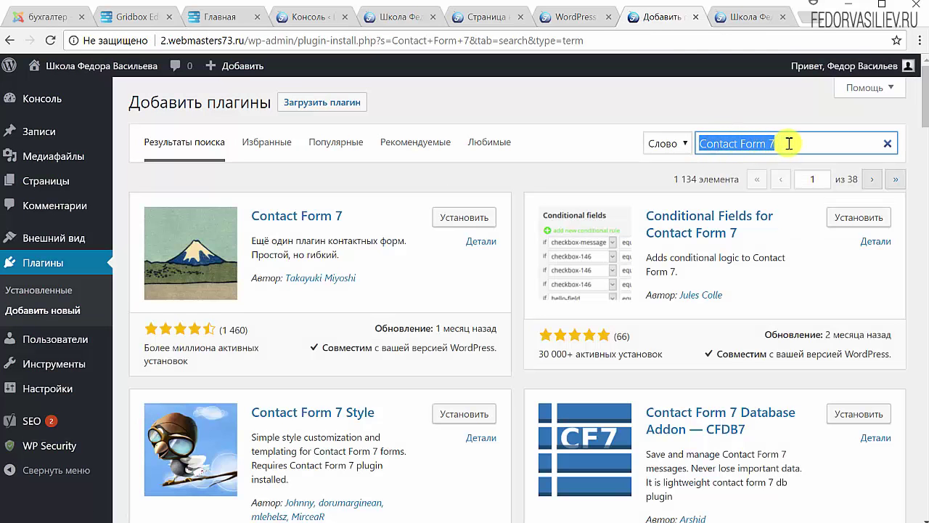
click(789, 143)
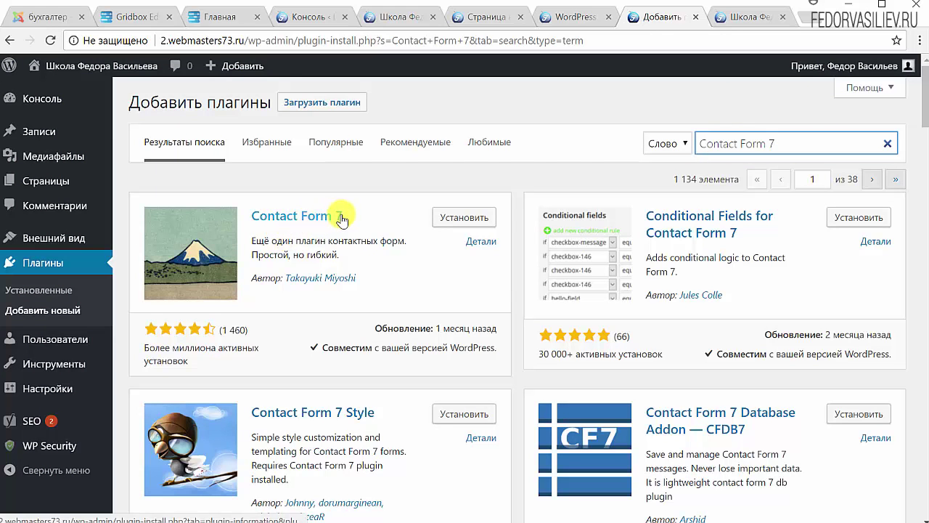
click(464, 217)
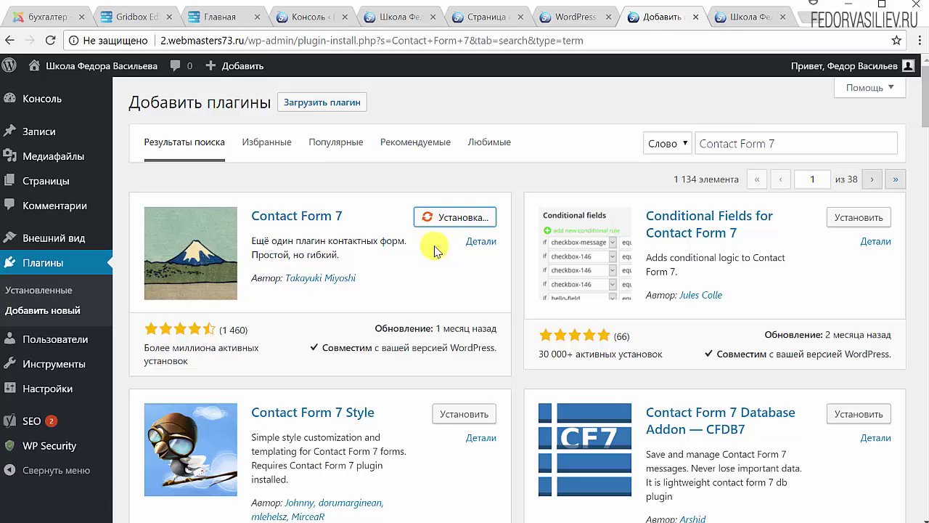
click(471, 217)
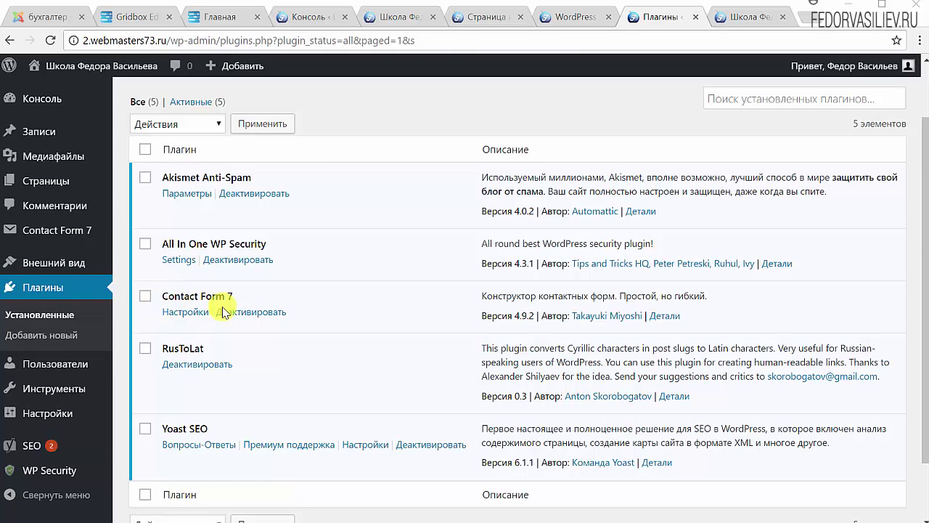
mouse_move(29, 241)
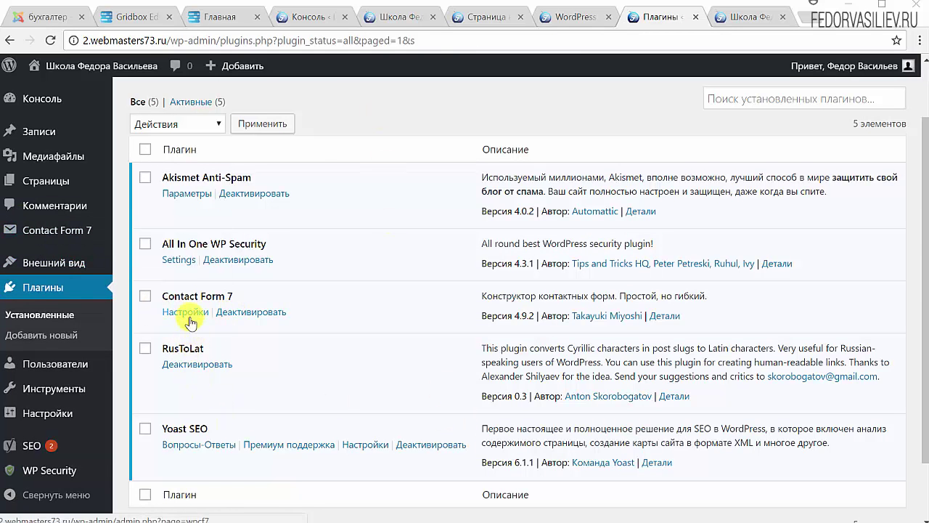
Step: Open Contact Form 7's forms list via its Settings link and close the anti-spam notice
click(186, 313)
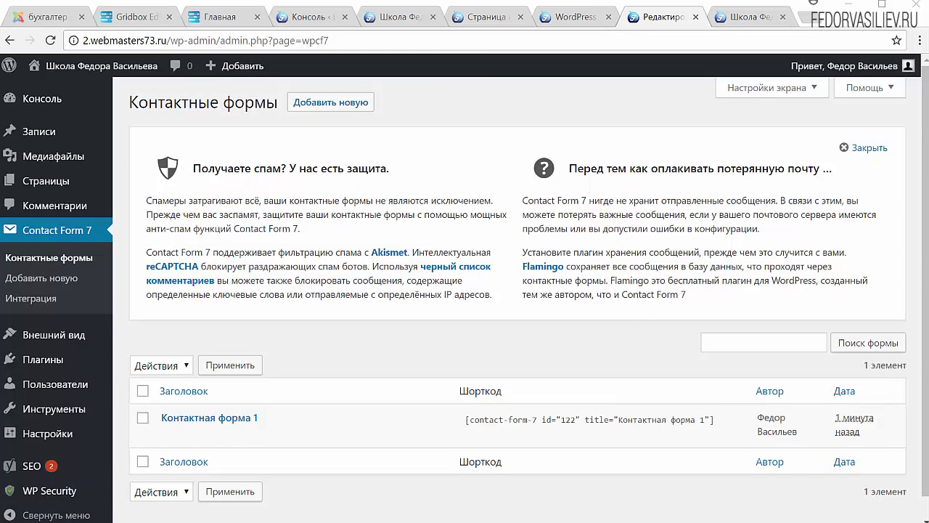
click(864, 147)
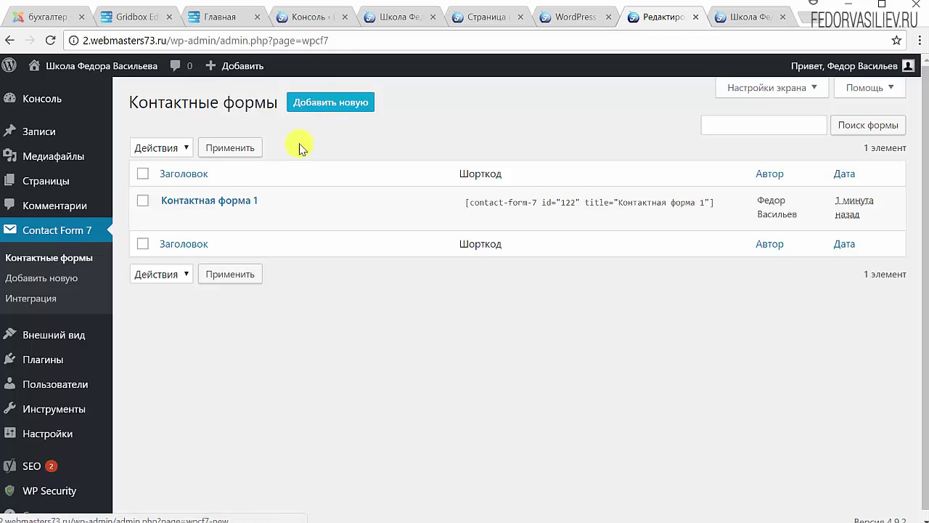
Step: Open Контактная форма 1 for editing and look over the form
click(182, 201)
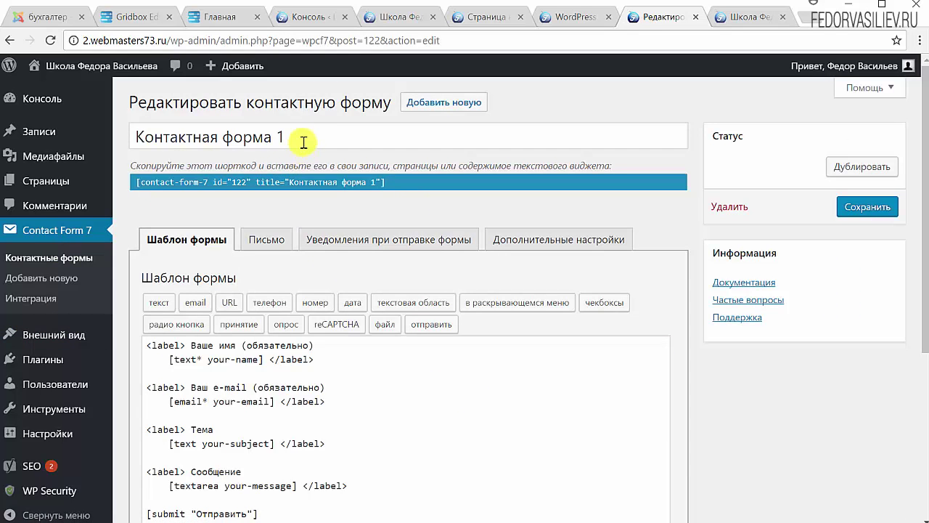
drag(303, 142, 72, 141)
click(488, 205)
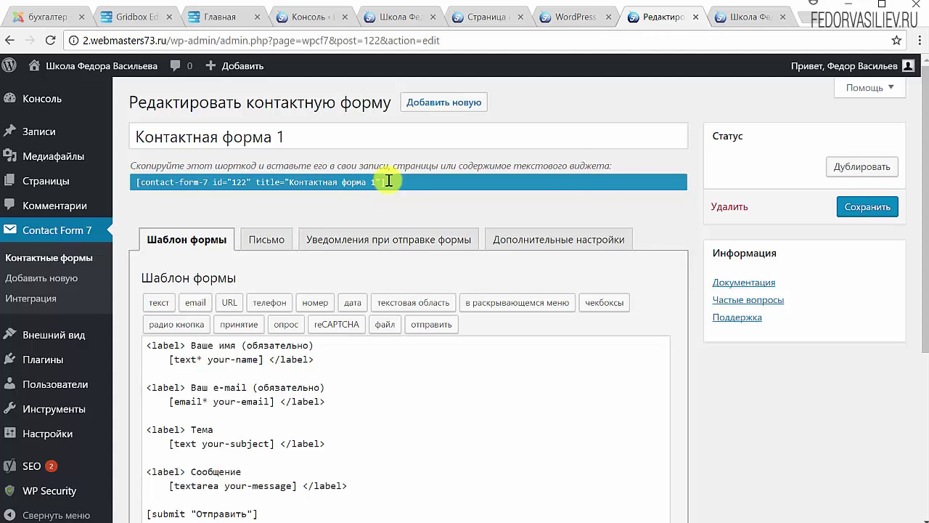
scroll(717, 454, down, 3)
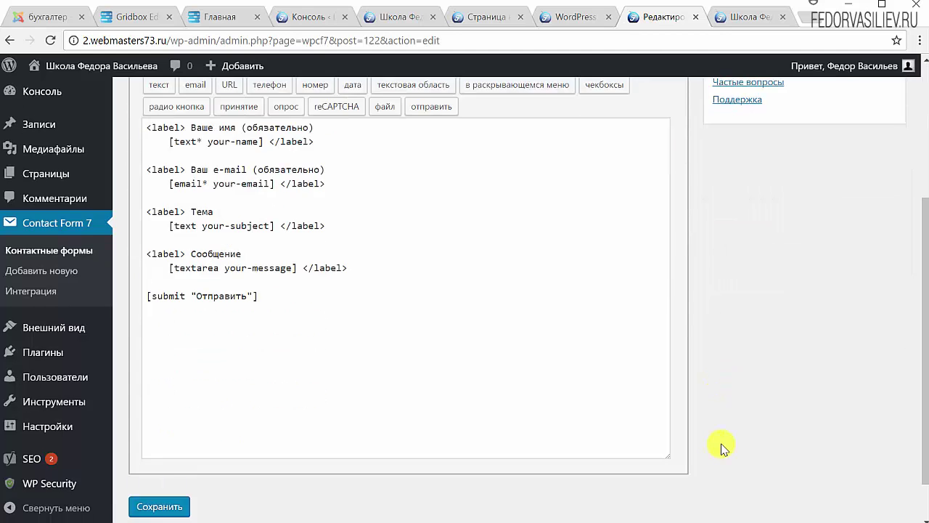
scroll(661, 436, up, 2)
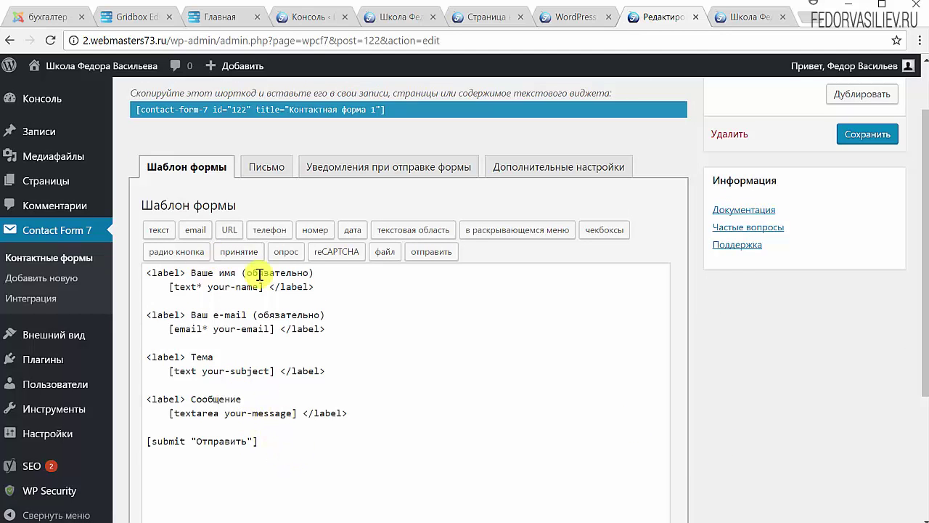
scroll(744, 328, down, 3)
scroll(464, 349, up, 4)
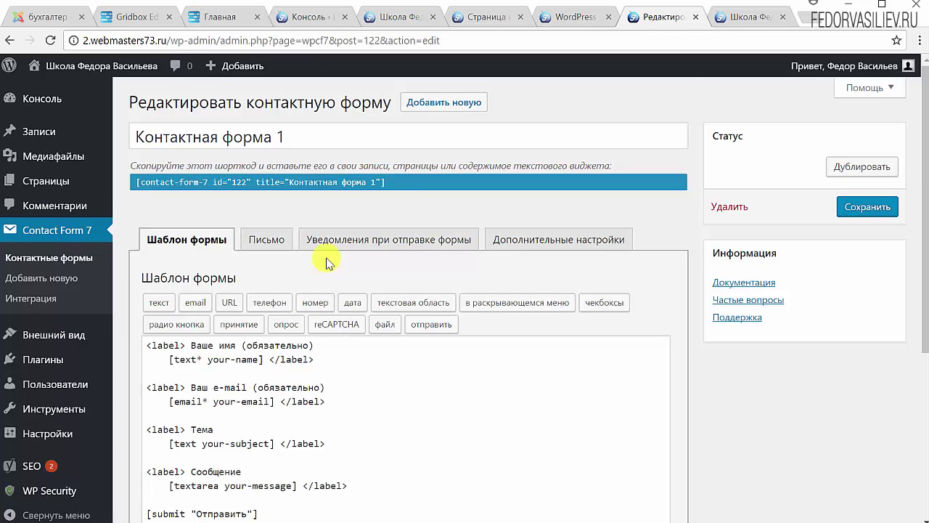
Step: Copy the [contact-form-7 id="122"] shortcode and open the Pages list
click(398, 180)
key(ctrl+c)
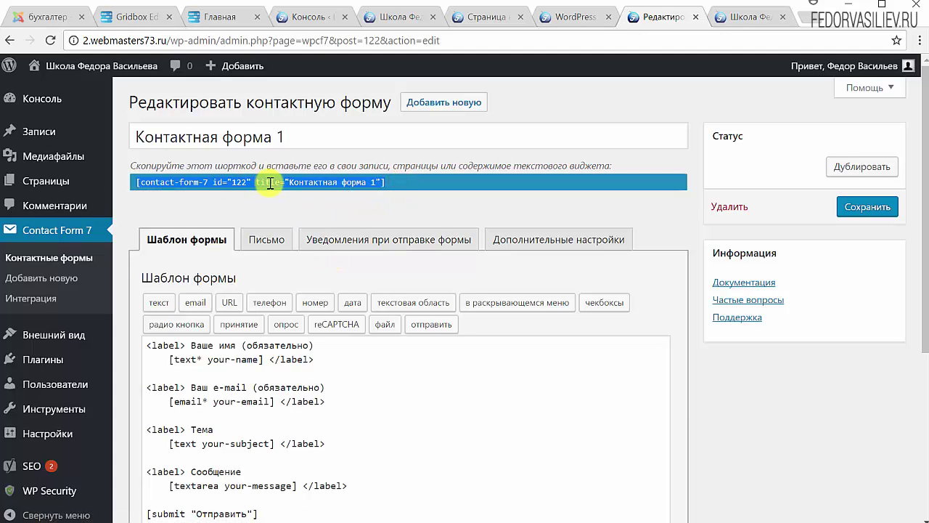
right_click(143, 183)
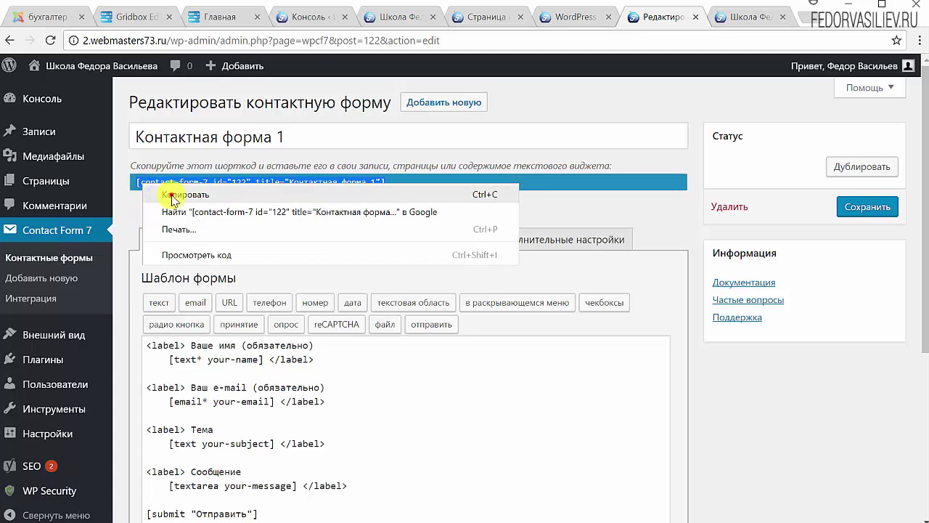
click(173, 196)
click(63, 188)
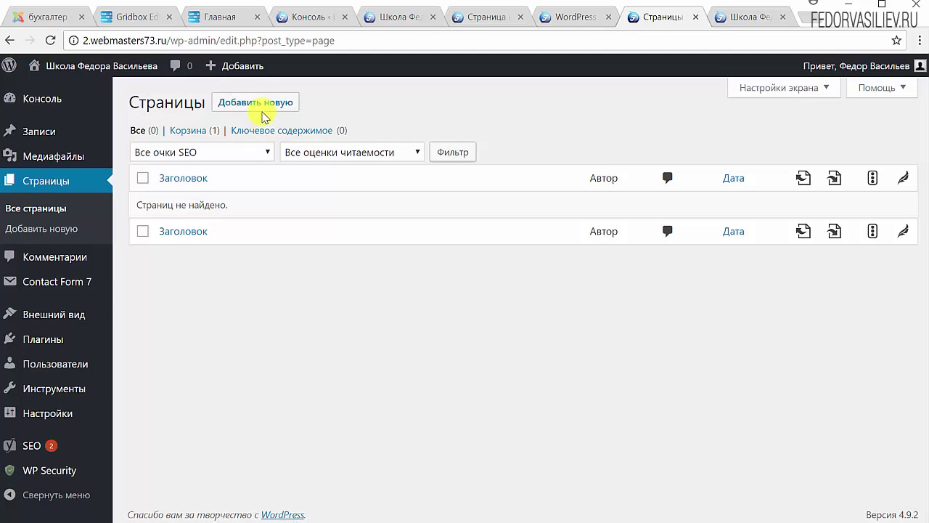
Step: Create a page titled Контакты with the pasted form shortcode and publish it
click(262, 108)
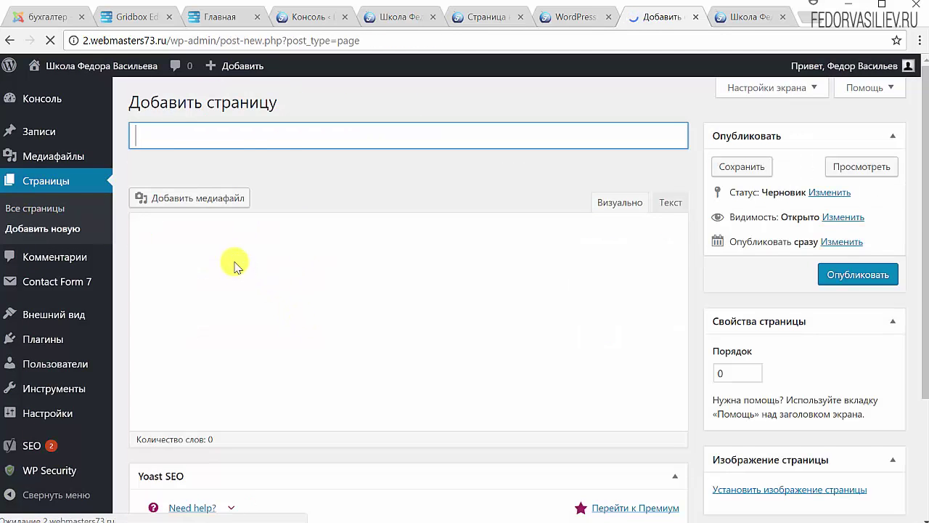
click(228, 245)
key(ctrl+v)
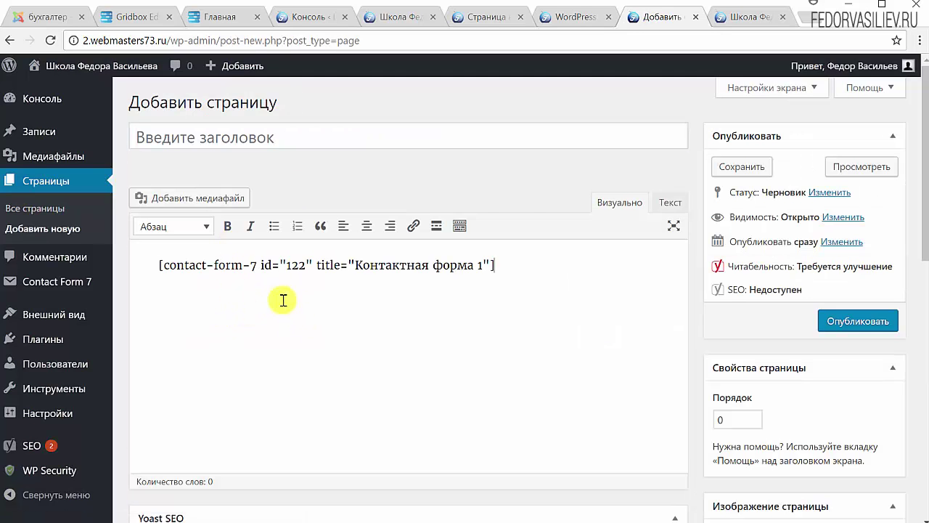
click(254, 129)
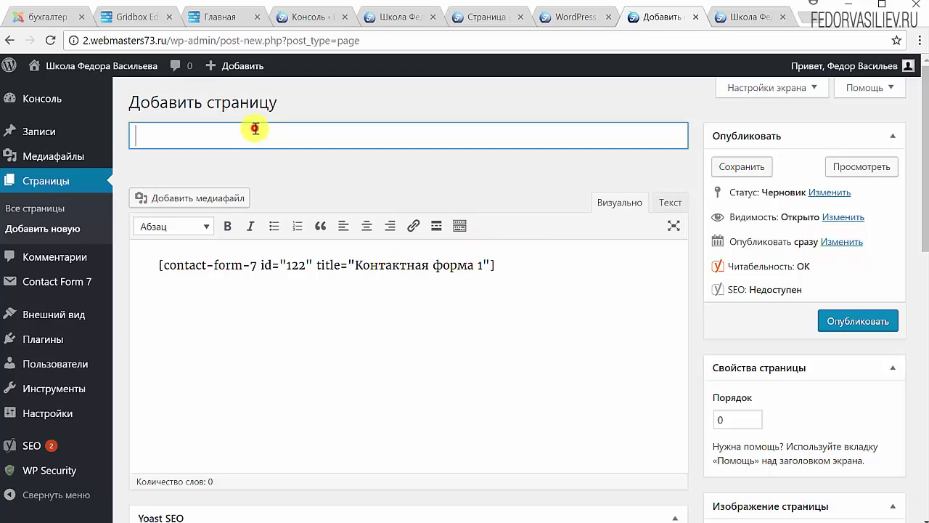
text(К)
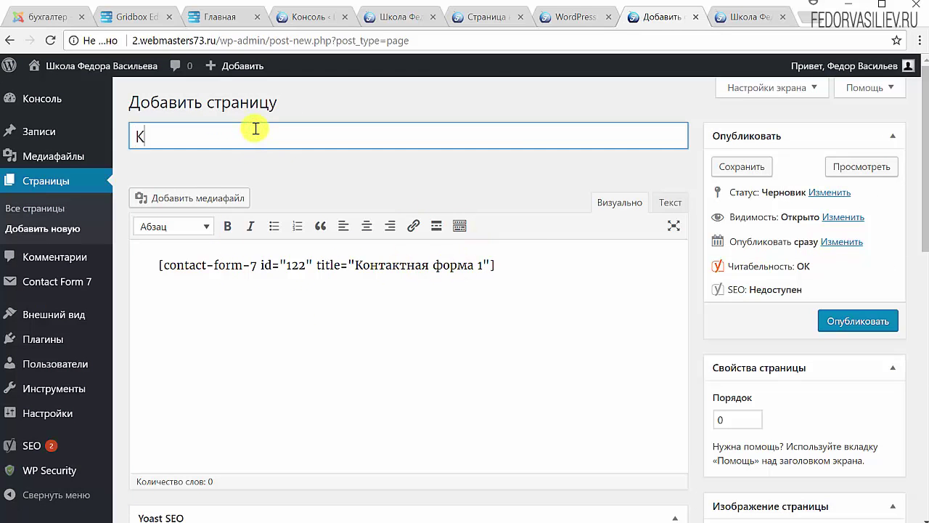
text(онта)
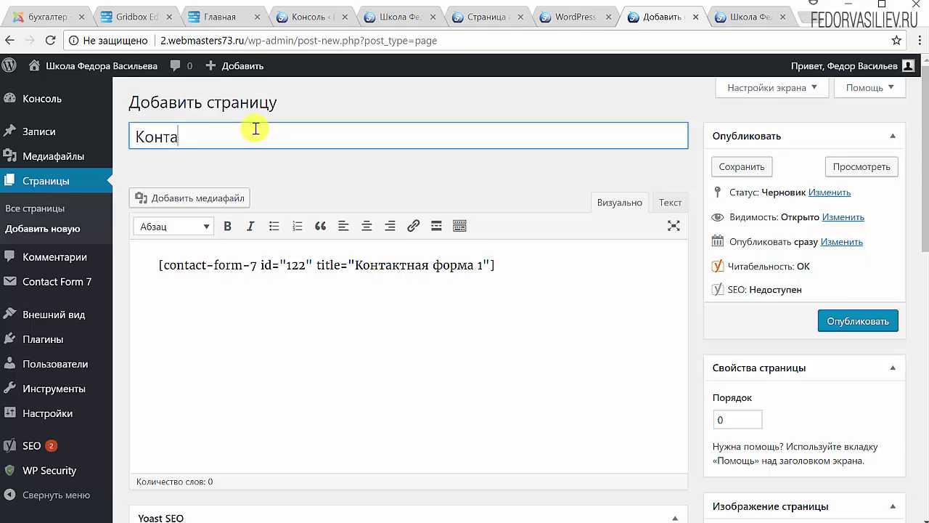
text(кты)
click(831, 319)
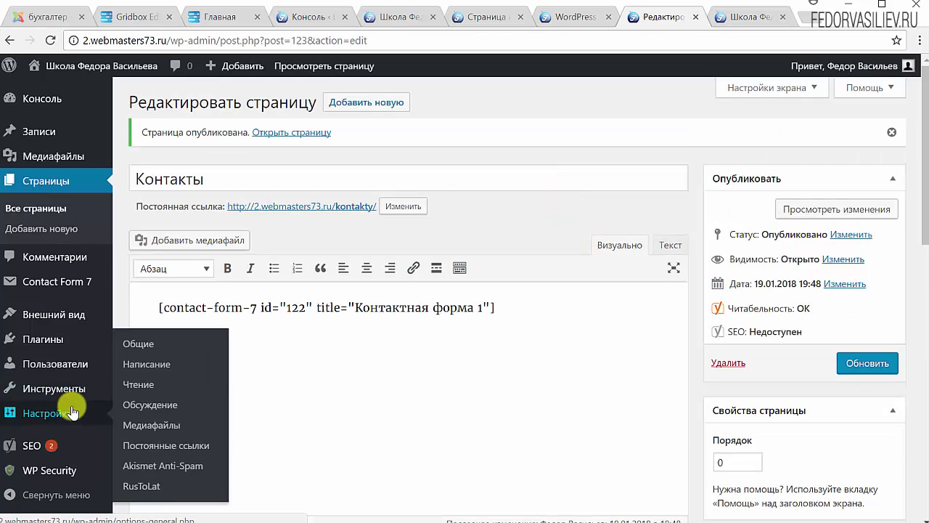
Step: Pick the Контакты page from the most recent pages, add it to Верхнее меню, and save
mouse_move(51, 344)
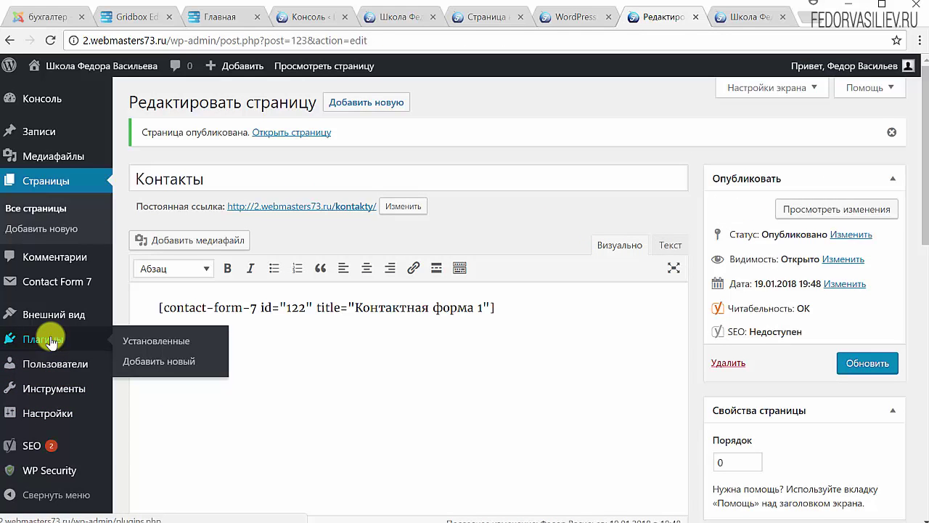
mouse_move(52, 373)
mouse_move(44, 400)
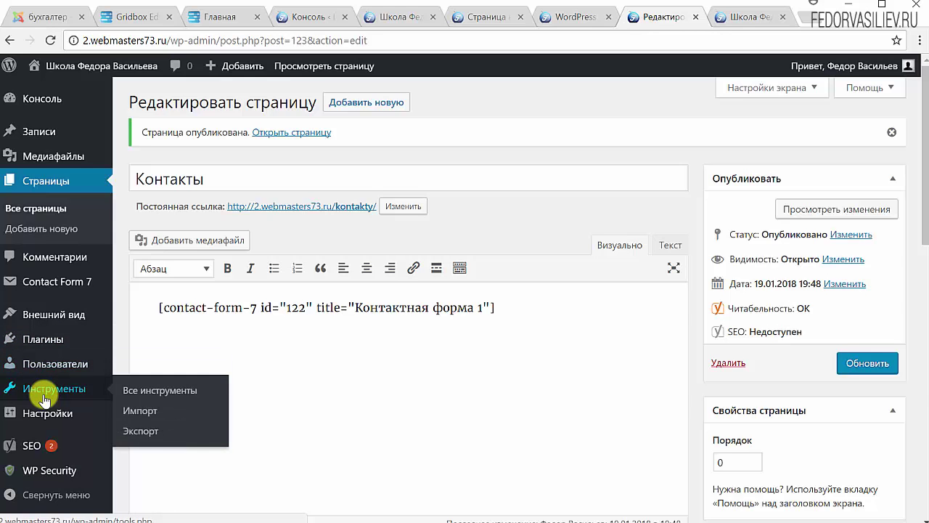
mouse_move(45, 325)
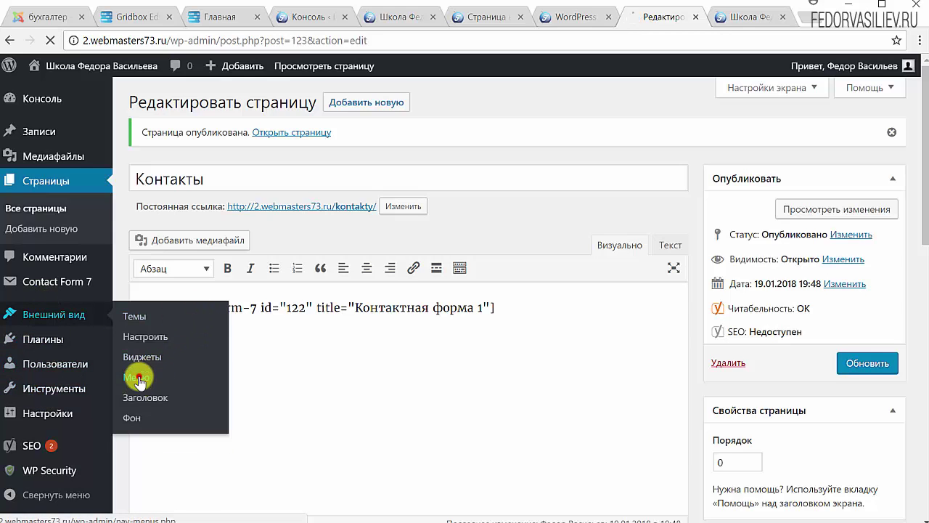
scroll(514, 352, down, 1)
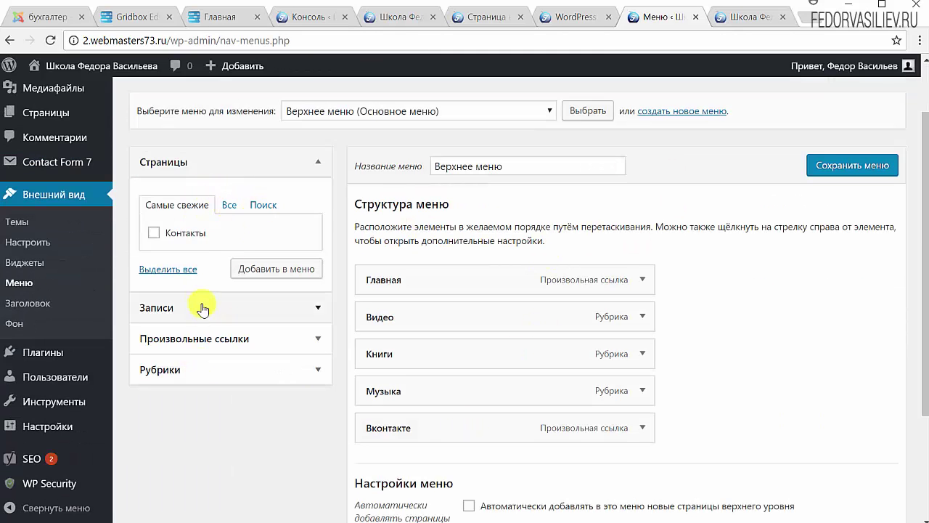
click(176, 162)
click(176, 162)
click(185, 210)
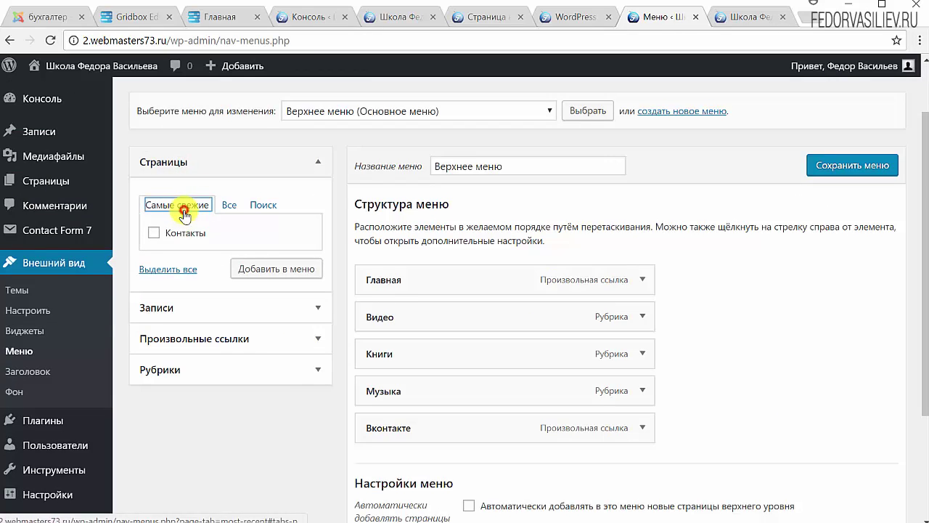
click(154, 235)
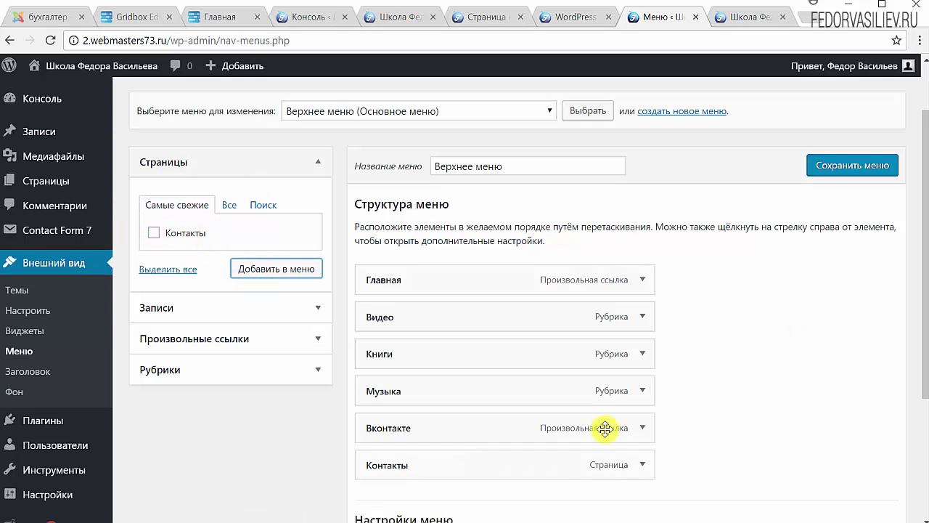
click(821, 174)
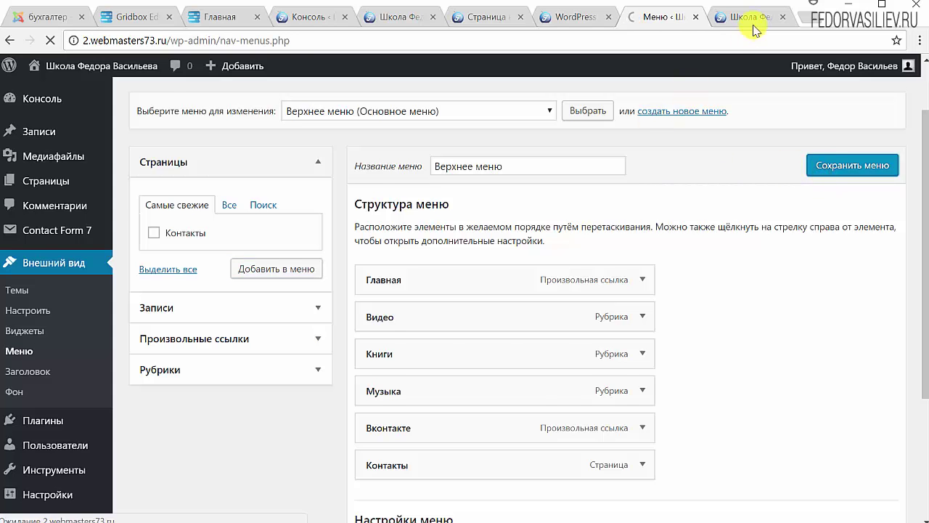
click(759, 16)
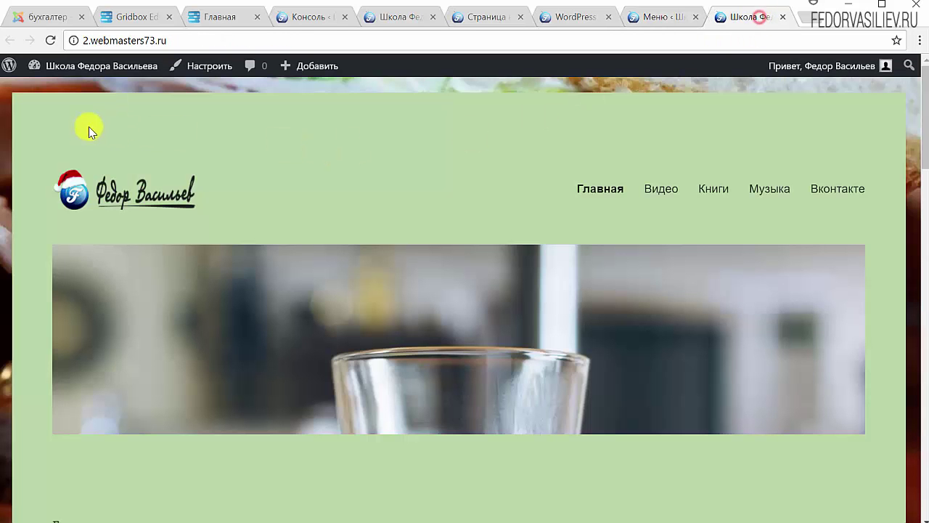
click(50, 40)
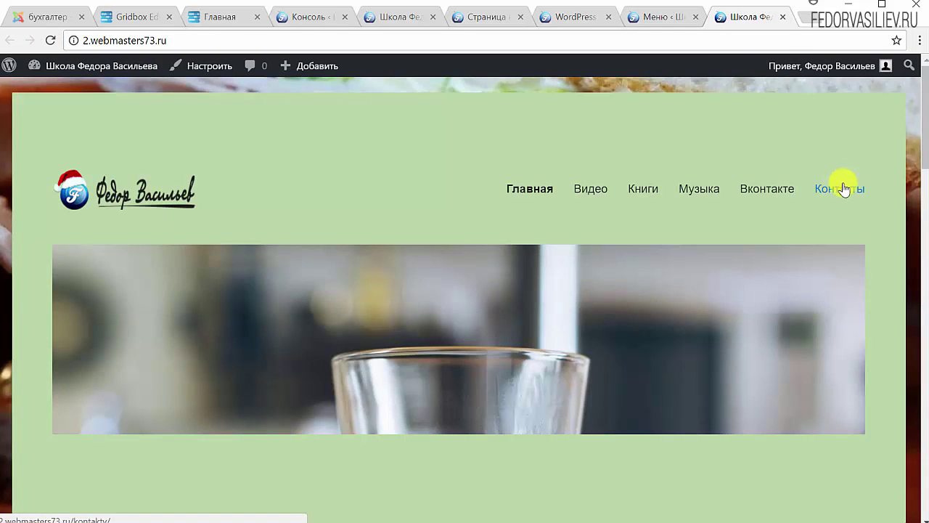
click(841, 191)
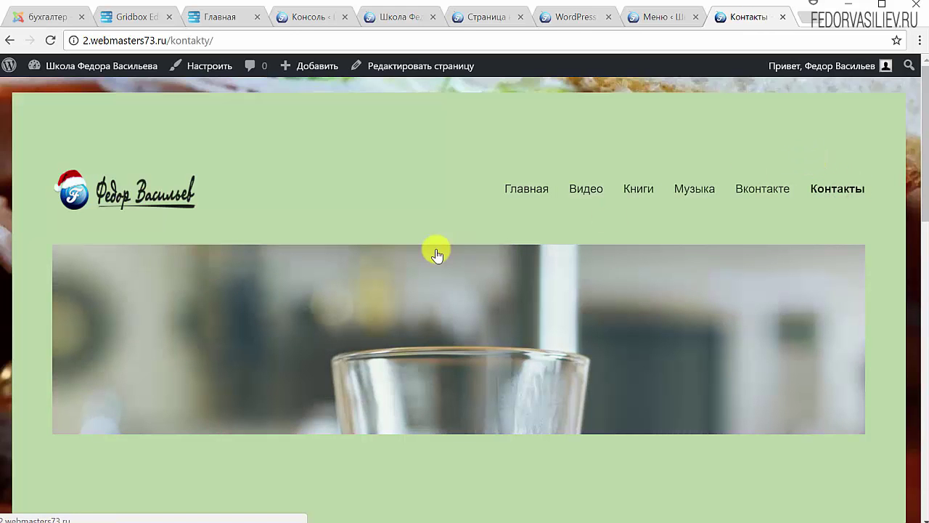
scroll(436, 254, down, 6)
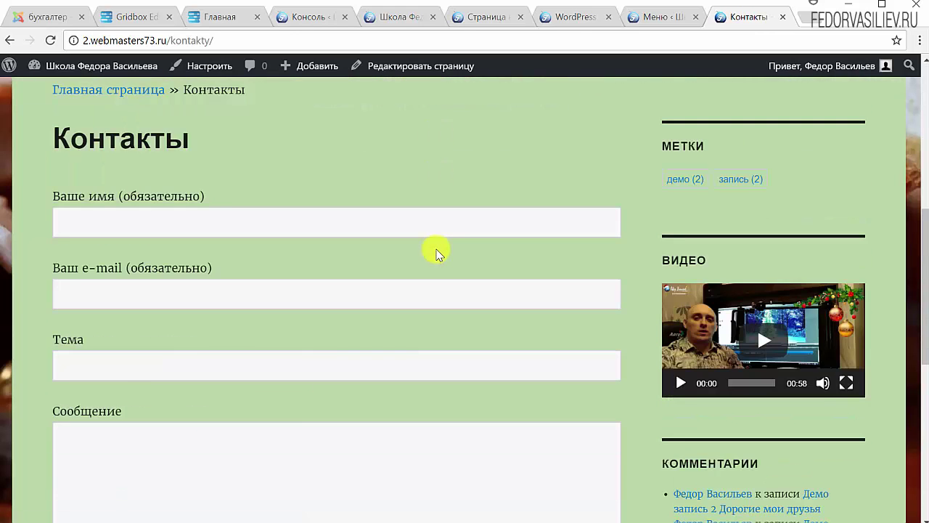
scroll(437, 254, down, 2)
scroll(433, 251, down, 2)
scroll(428, 268, up, 6)
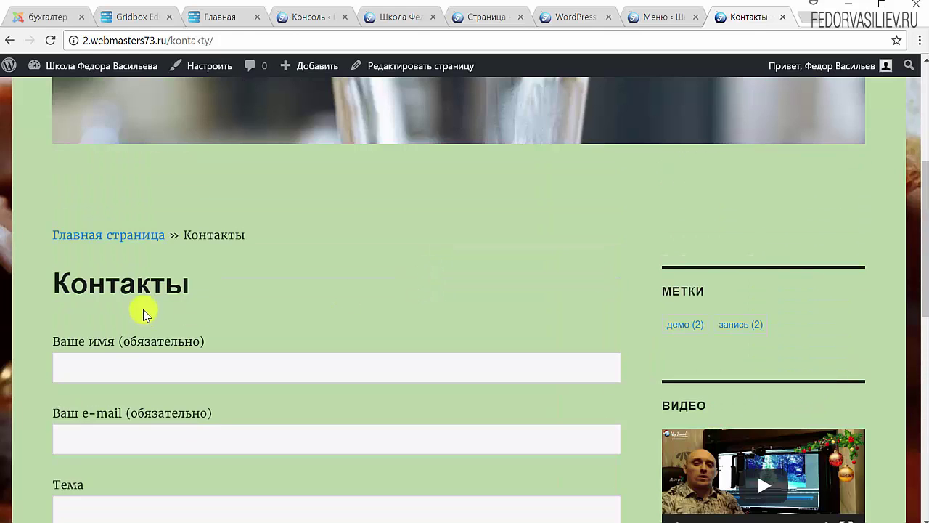
scroll(119, 203, down, 2)
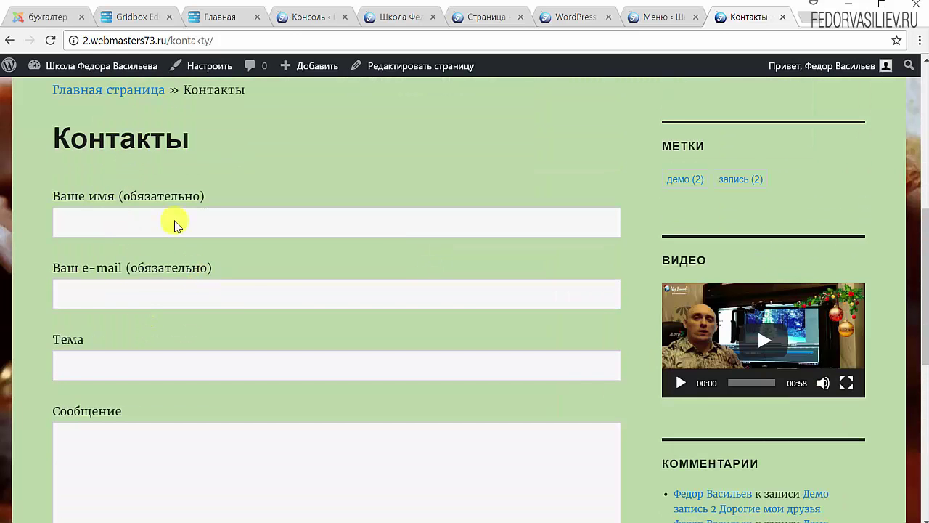
scroll(300, 289, down, 1)
scroll(183, 254, up, 2)
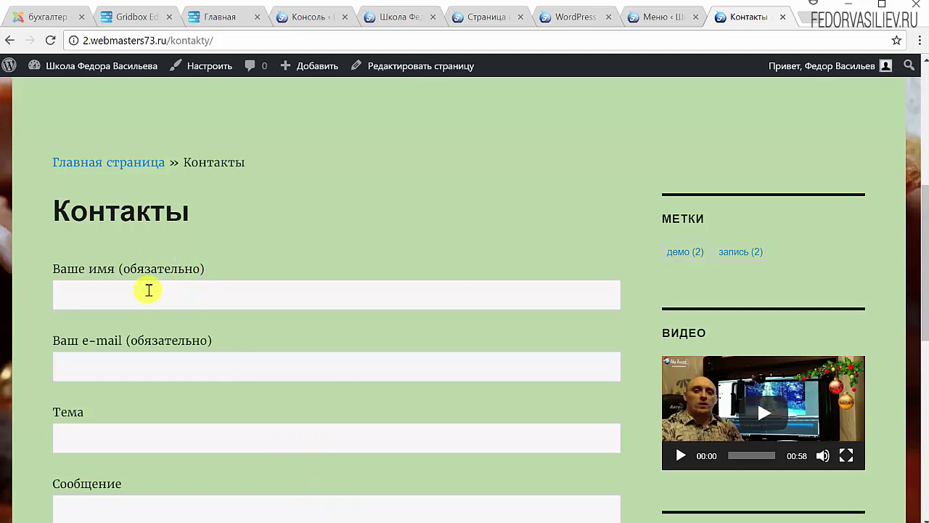
click(111, 294)
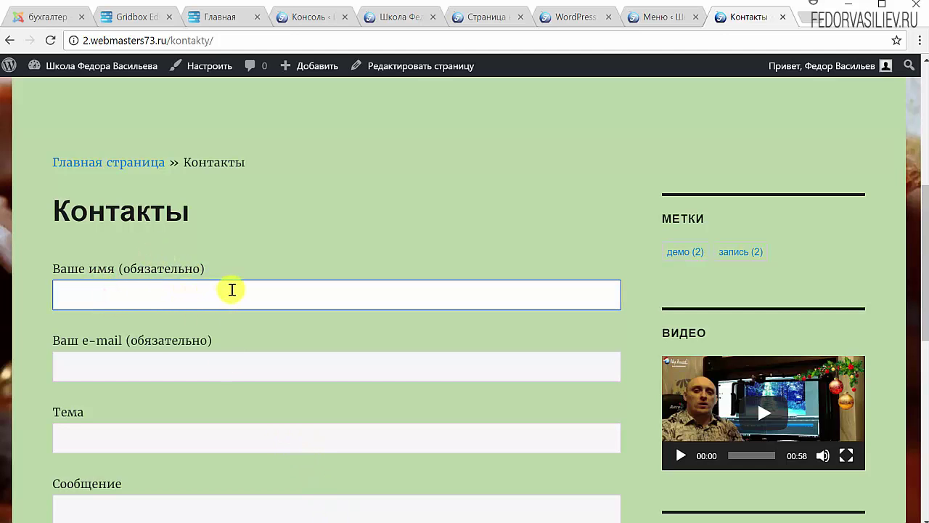
click(215, 261)
drag(206, 270, 125, 269)
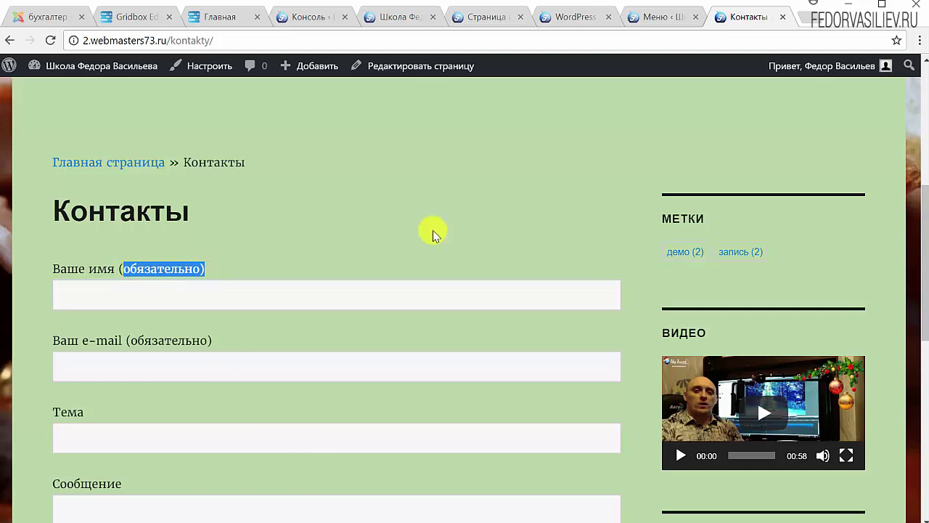
scroll(431, 232, down, 2)
drag(224, 196, 121, 201)
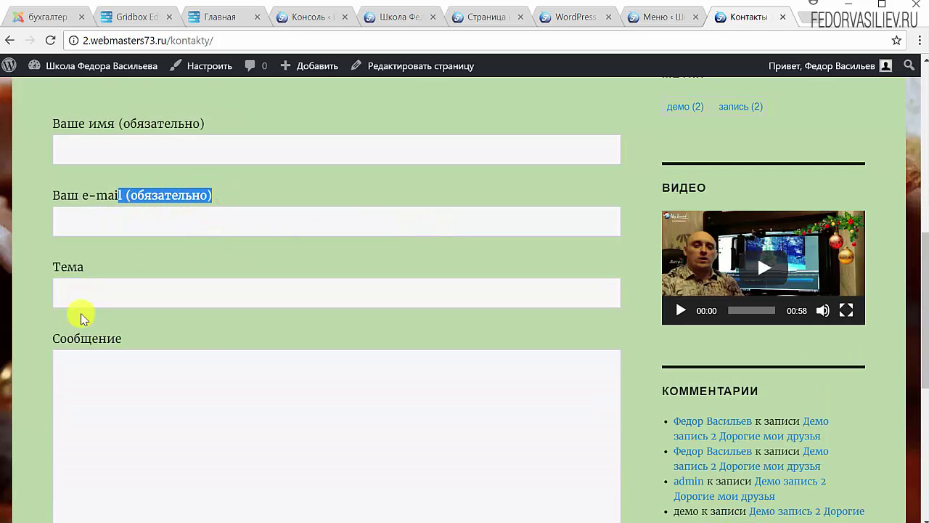
click(91, 288)
scroll(128, 286, down, 3)
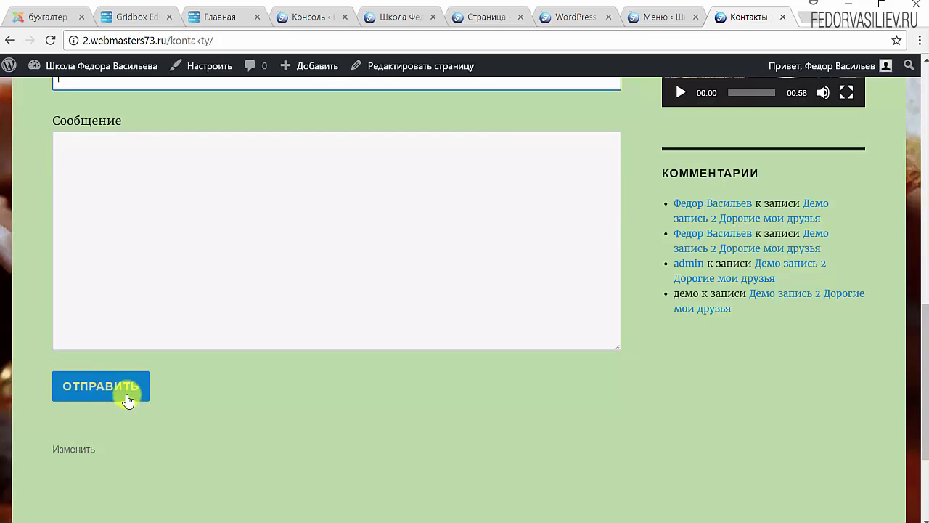
scroll(112, 307, up, 4)
scroll(236, 332, down, 2)
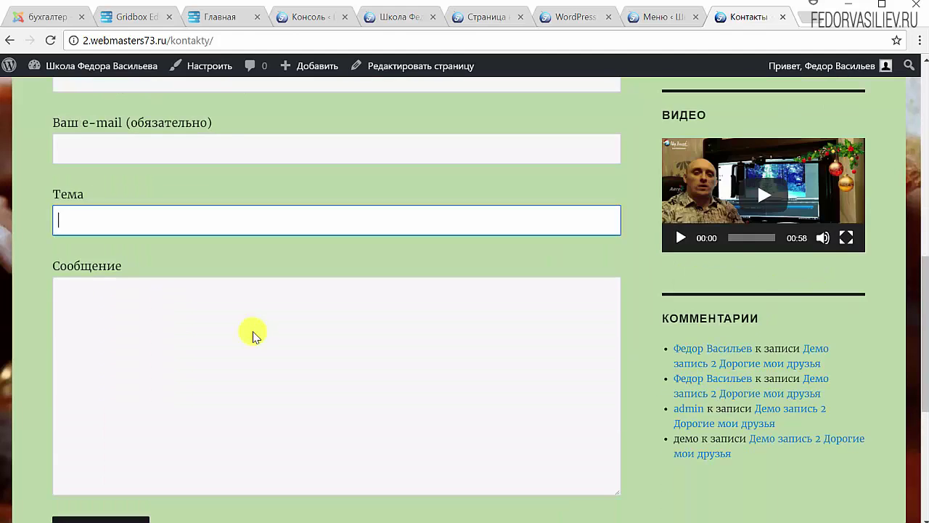
scroll(251, 339, up, 2)
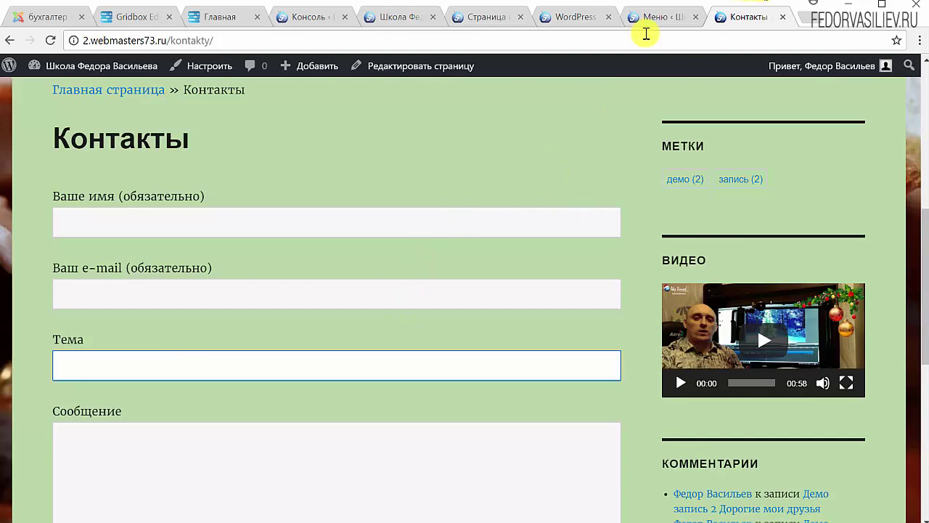
click(657, 17)
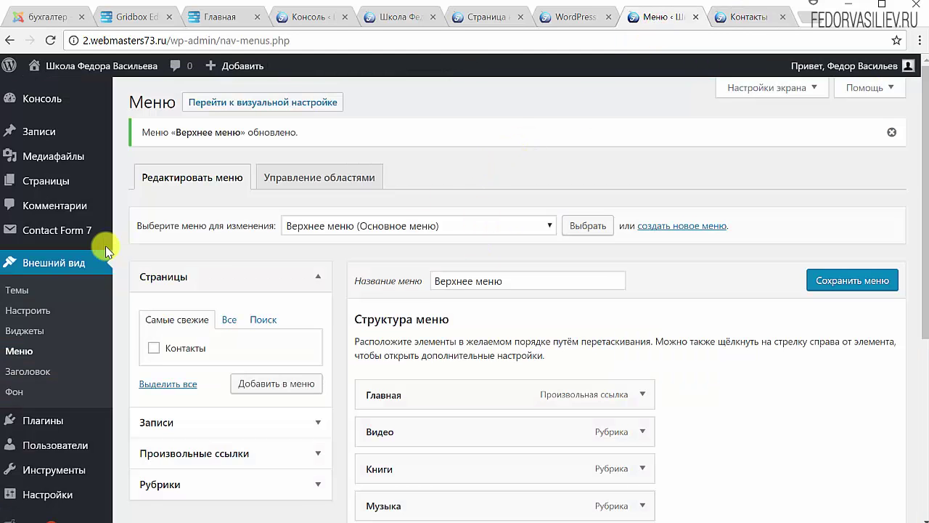
click(63, 240)
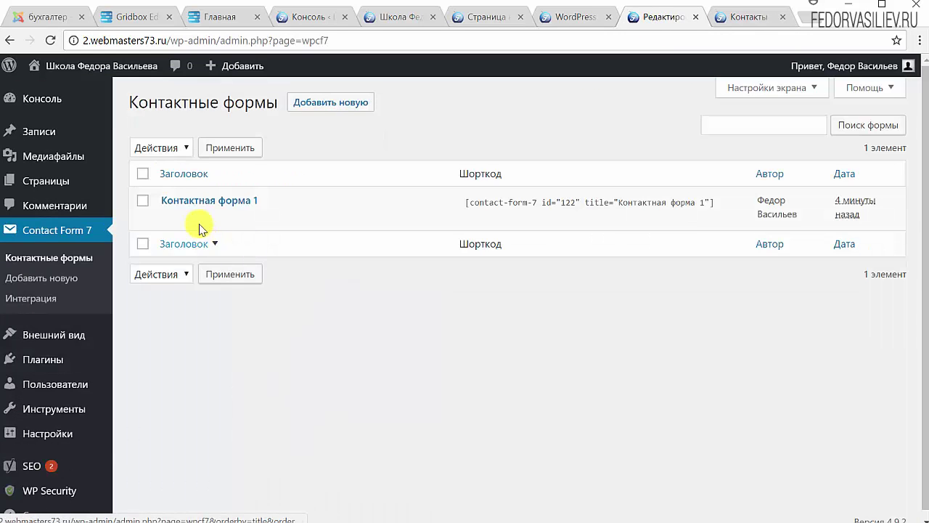
click(208, 202)
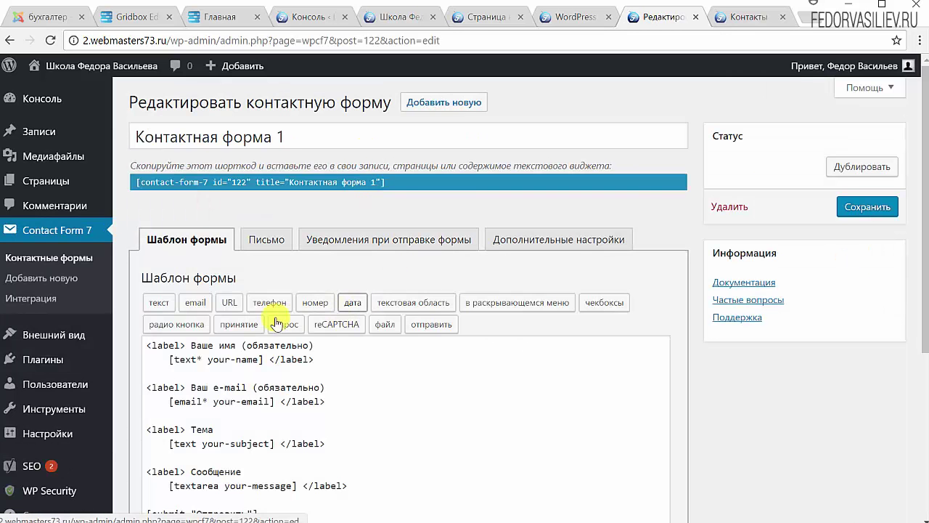
scroll(598, 332, down, 1)
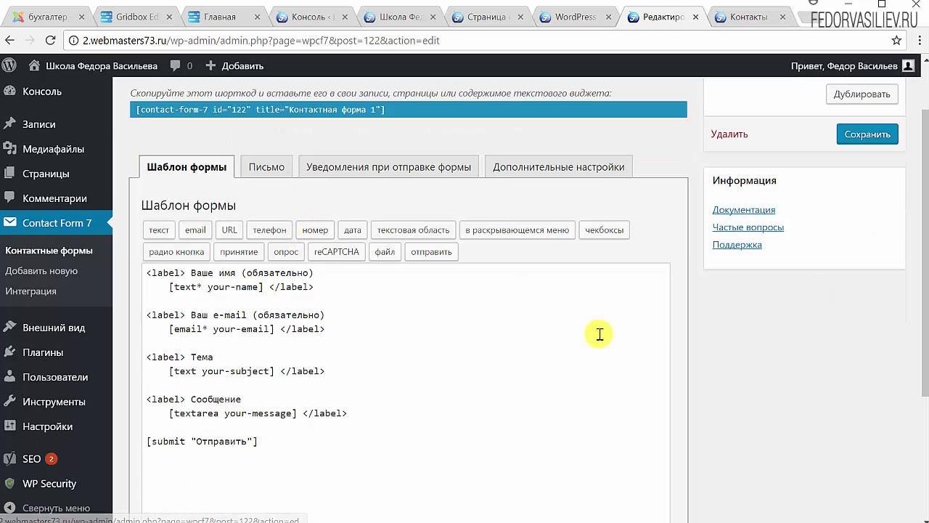
click(308, 453)
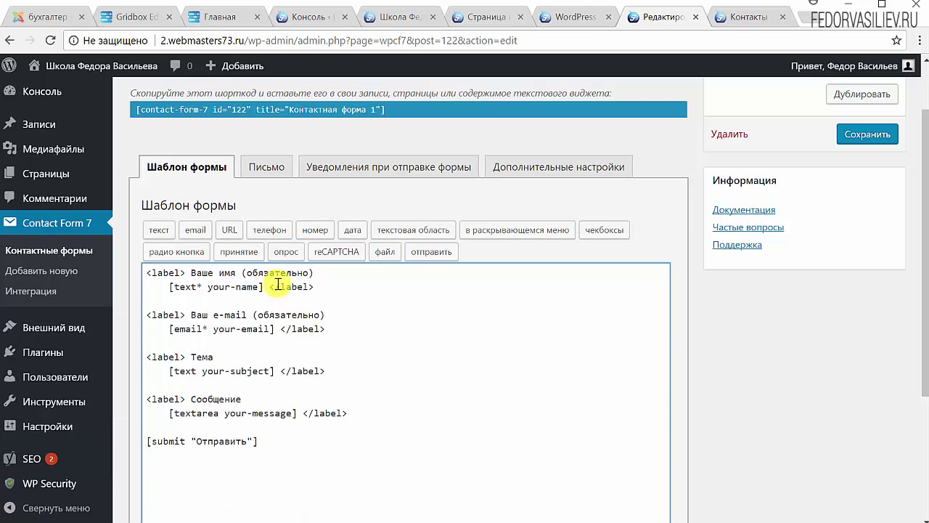
click(238, 233)
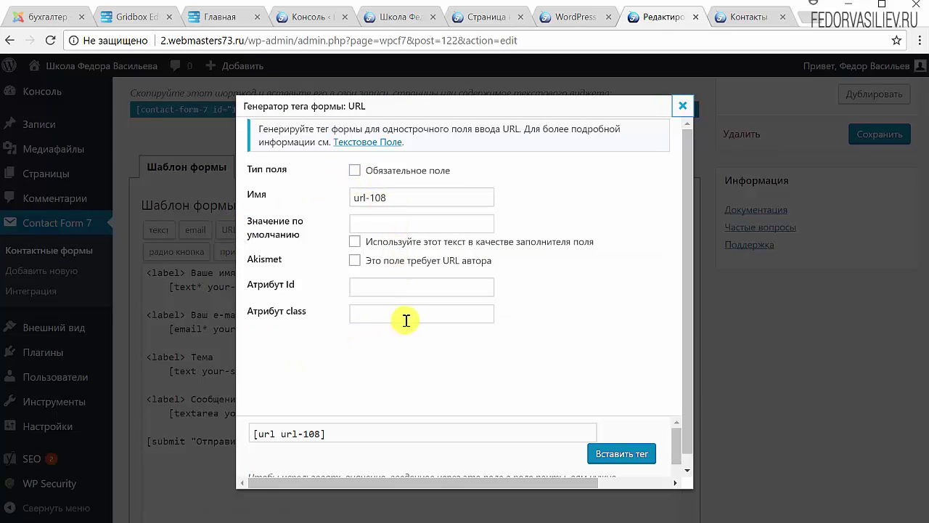
scroll(406, 320, down, 1)
scroll(436, 320, up, 1)
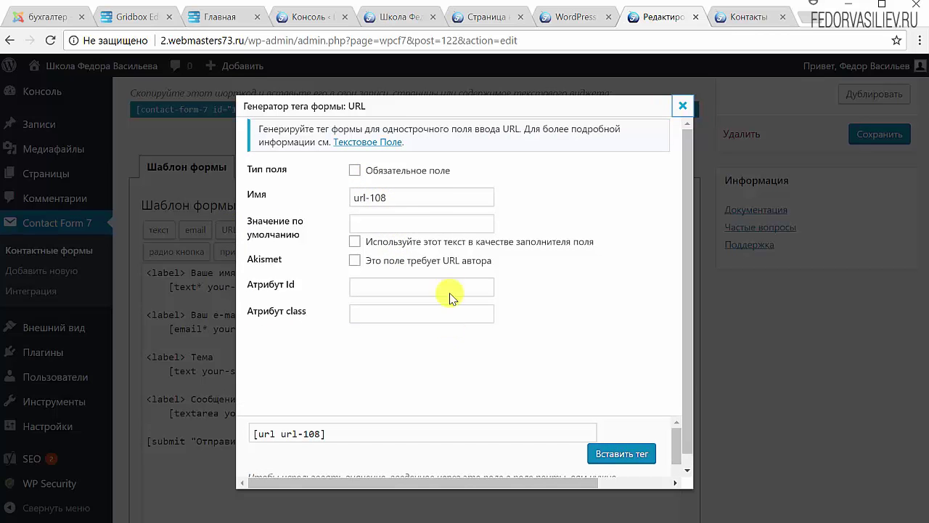
click(683, 109)
drag(319, 274, 187, 273)
click(225, 274)
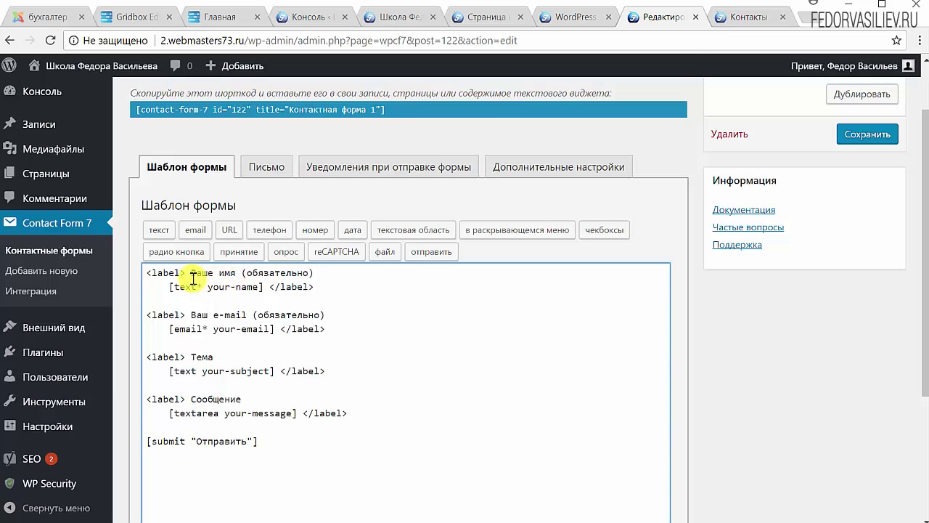
click(739, 16)
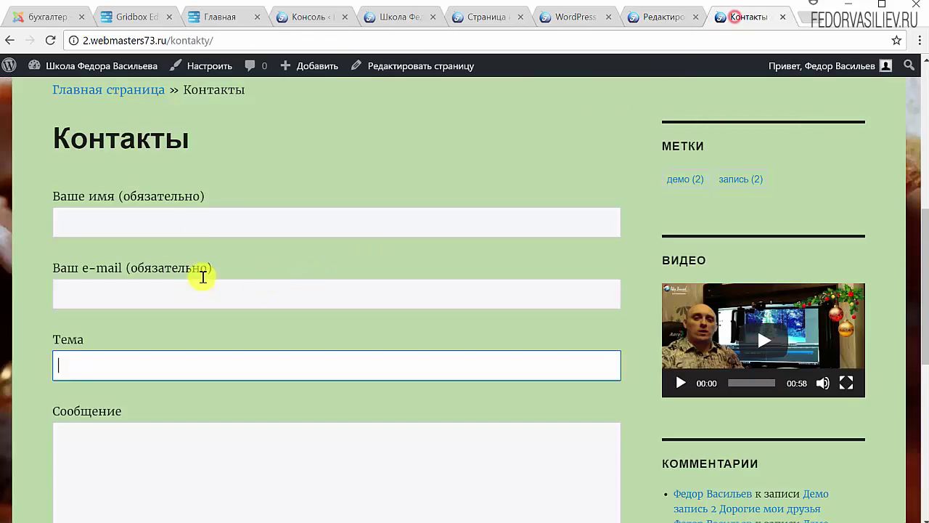
drag(207, 196, 108, 196)
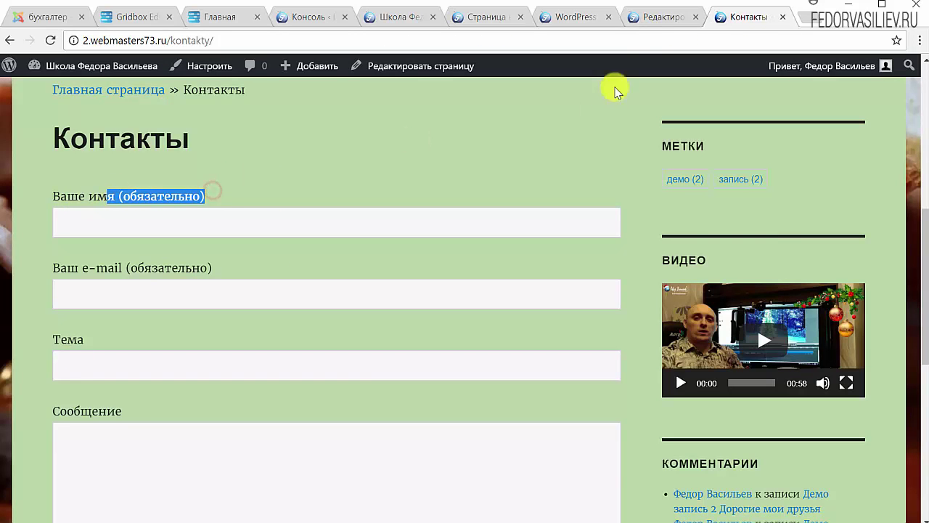
click(666, 21)
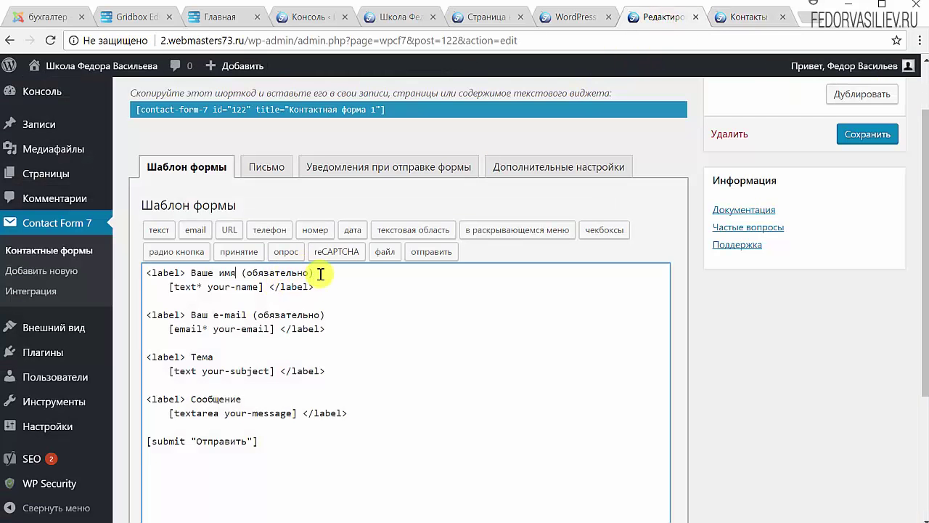
drag(319, 273, 194, 272)
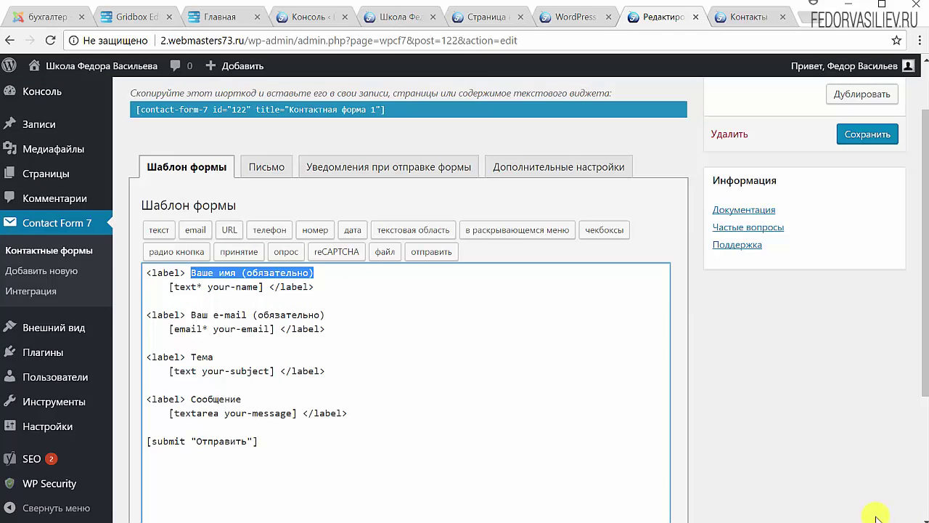
scroll(196, 225, down, 1)
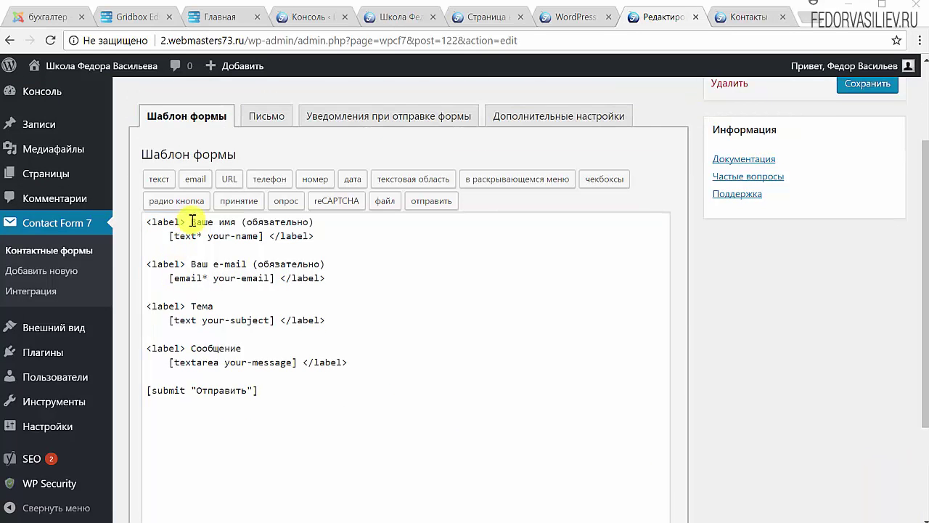
click(310, 373)
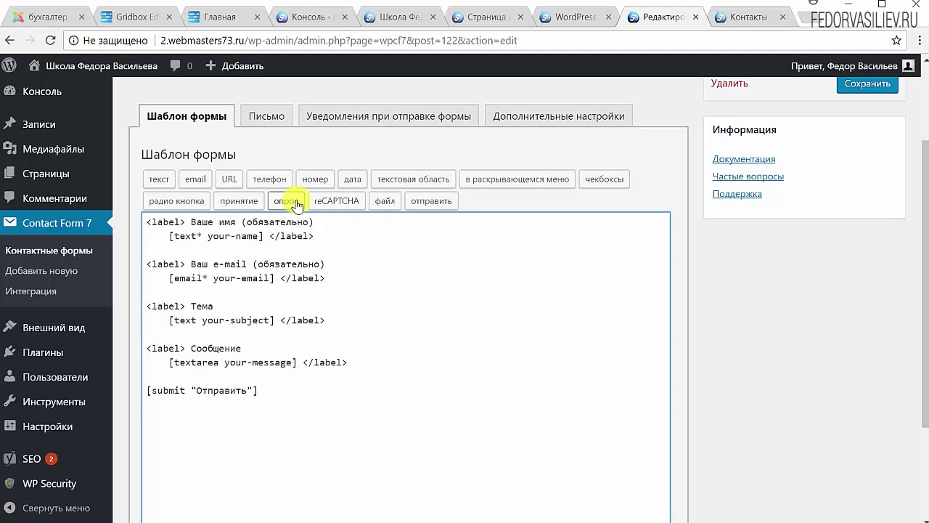
Step: Insert a tel-978 phone tag with placeholder 'Введете ваш телефон' into the form template
click(268, 182)
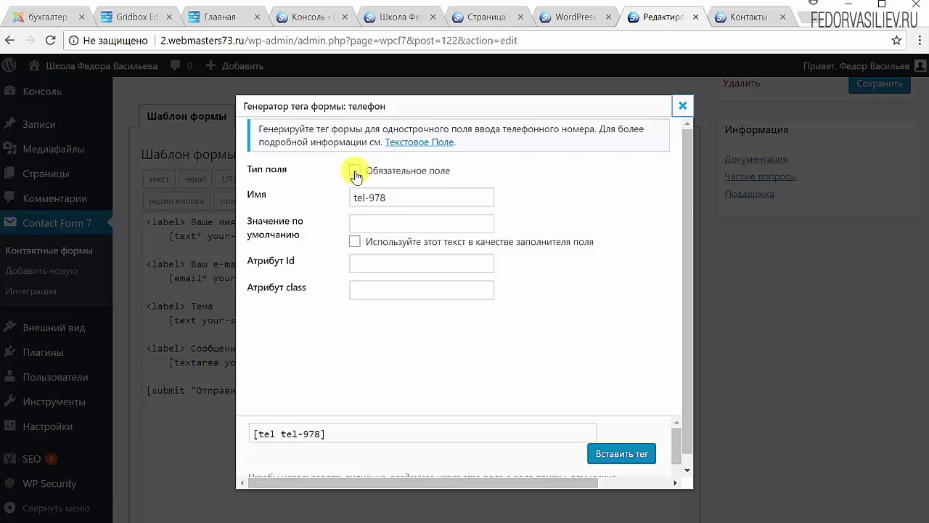
drag(362, 193, 503, 204)
click(396, 193)
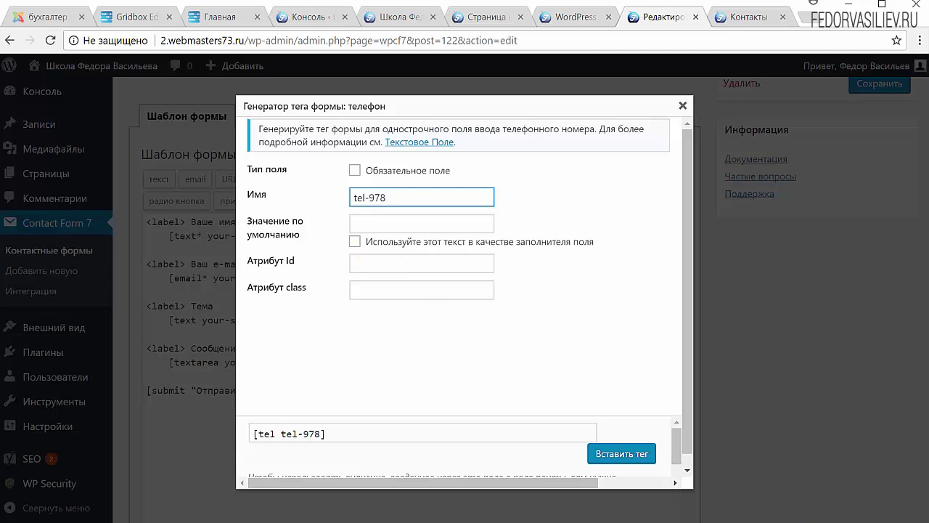
scroll(383, 218, down, 1)
click(382, 214)
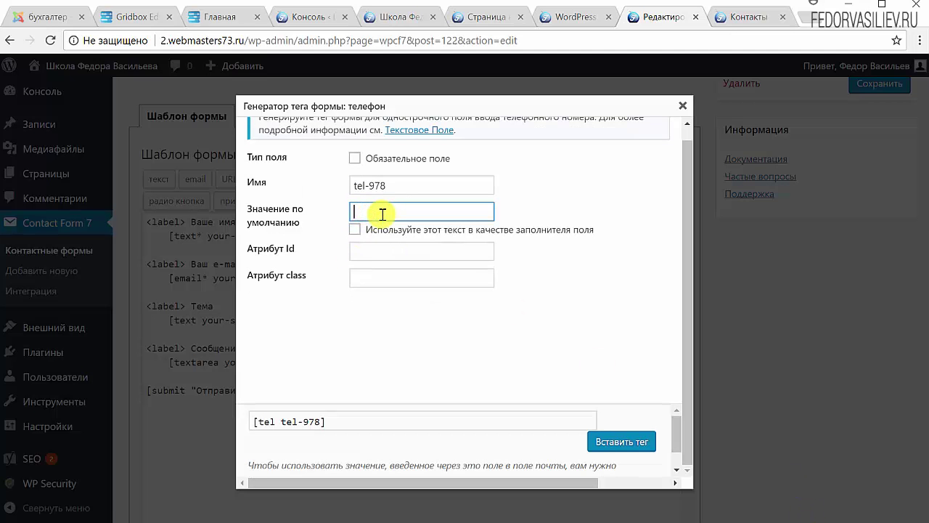
text(Введете ваш телефон)
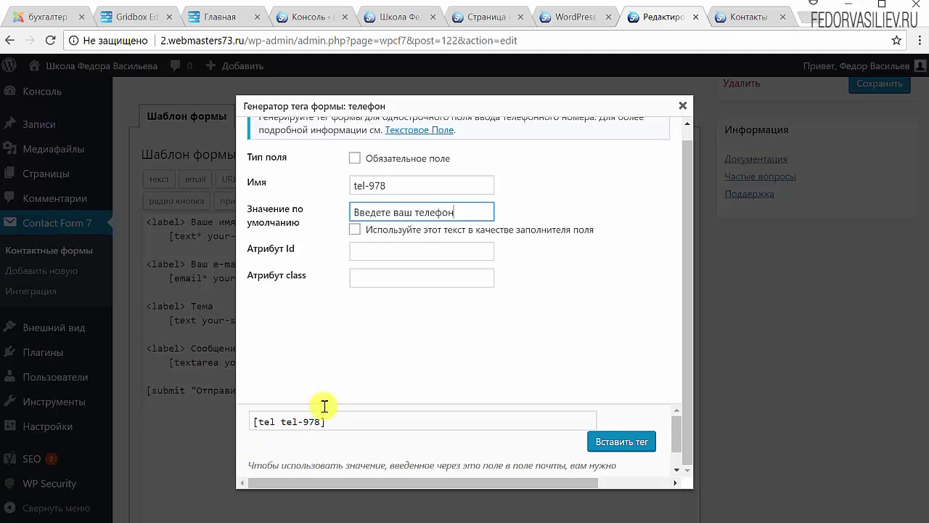
click(355, 229)
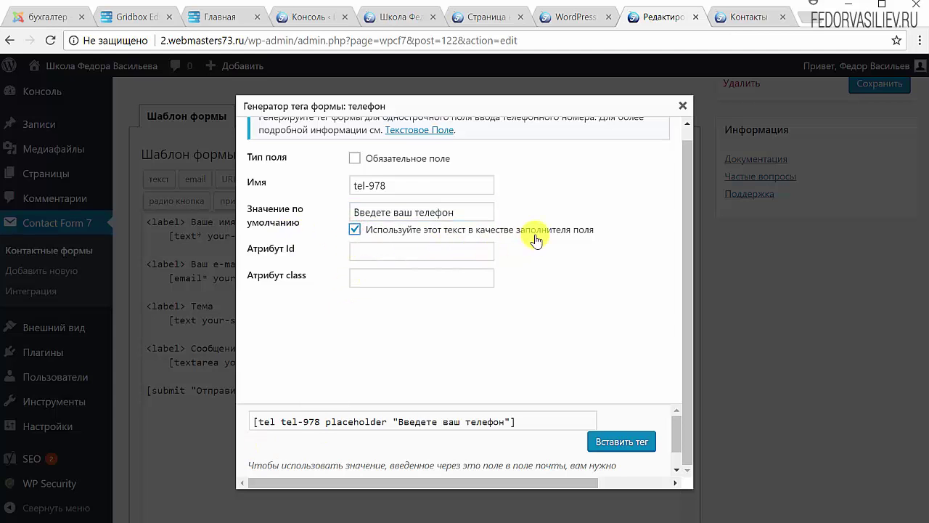
scroll(355, 219, up, 1)
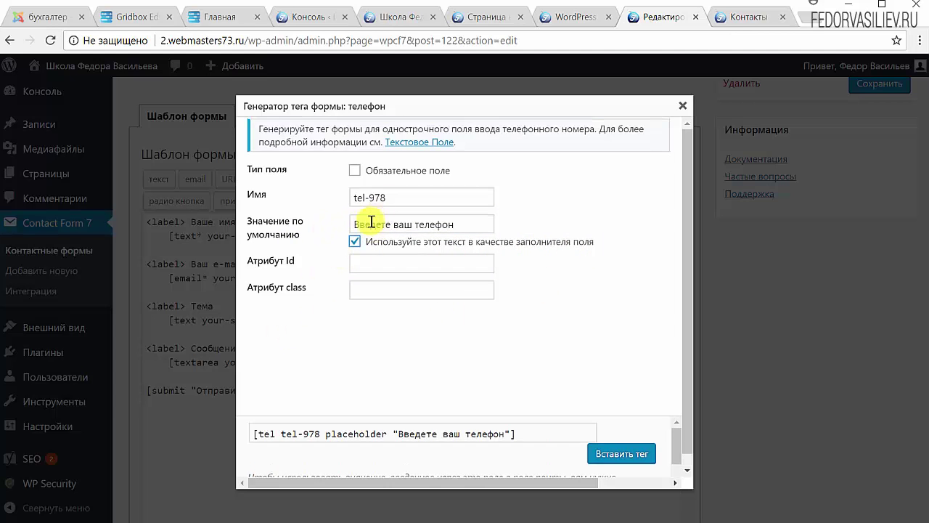
click(636, 448)
scroll(520, 421, up, 2)
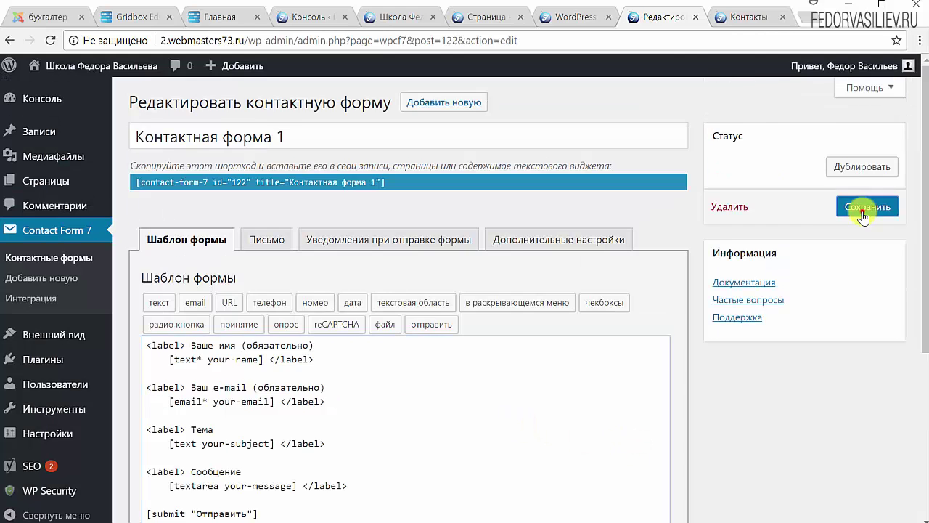
click(857, 210)
click(755, 17)
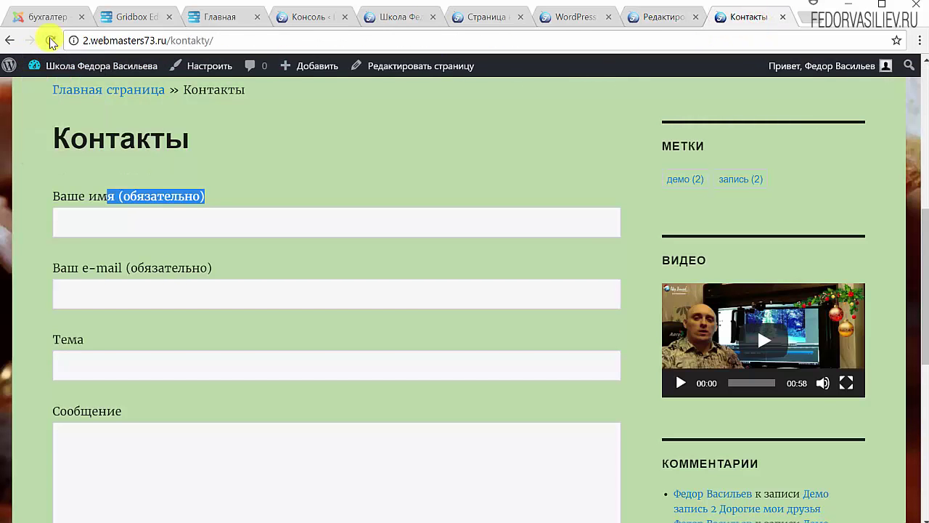
click(50, 39)
scroll(414, 153, down, 4)
scroll(412, 152, down, 2)
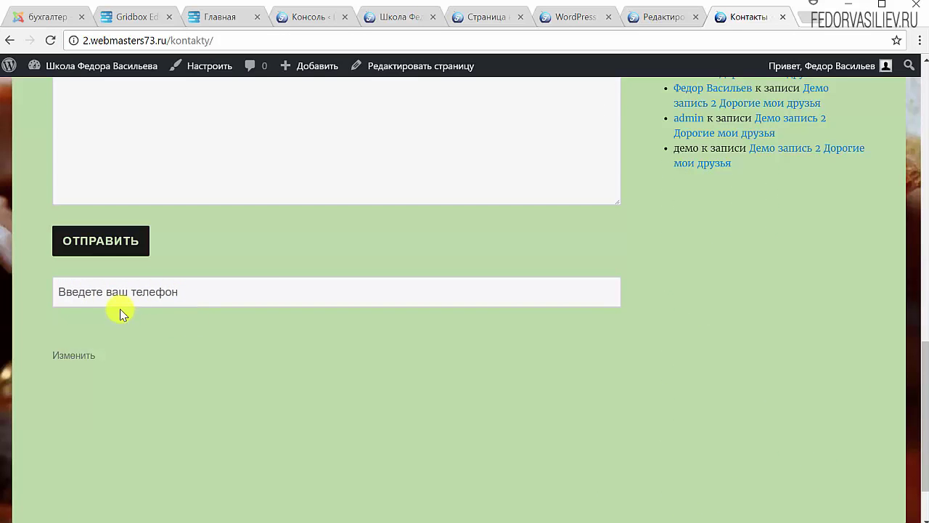
click(179, 292)
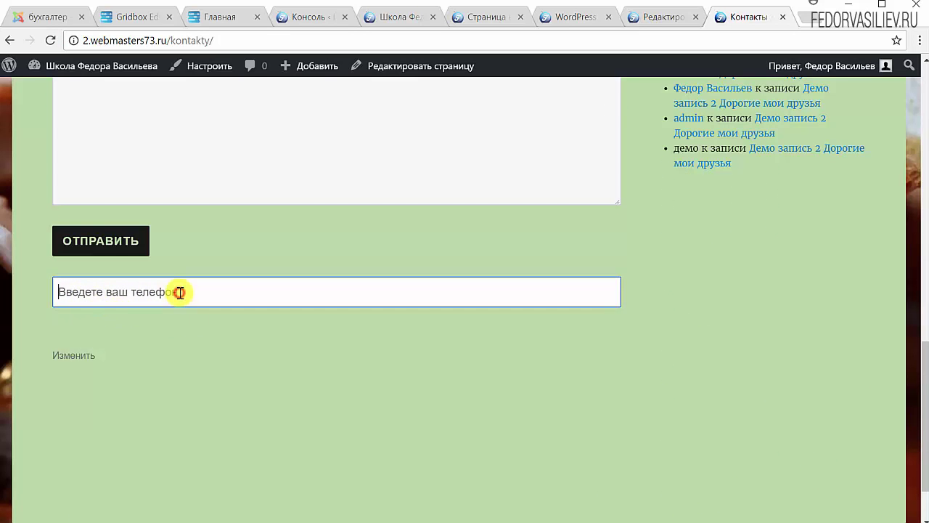
text(mmmm)
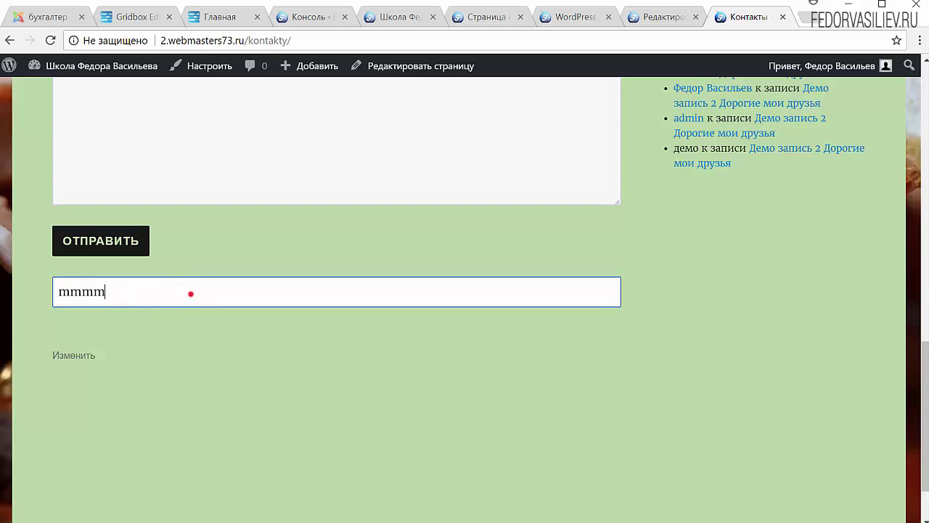
double_click(191, 292)
text(6666)
double_click(157, 293)
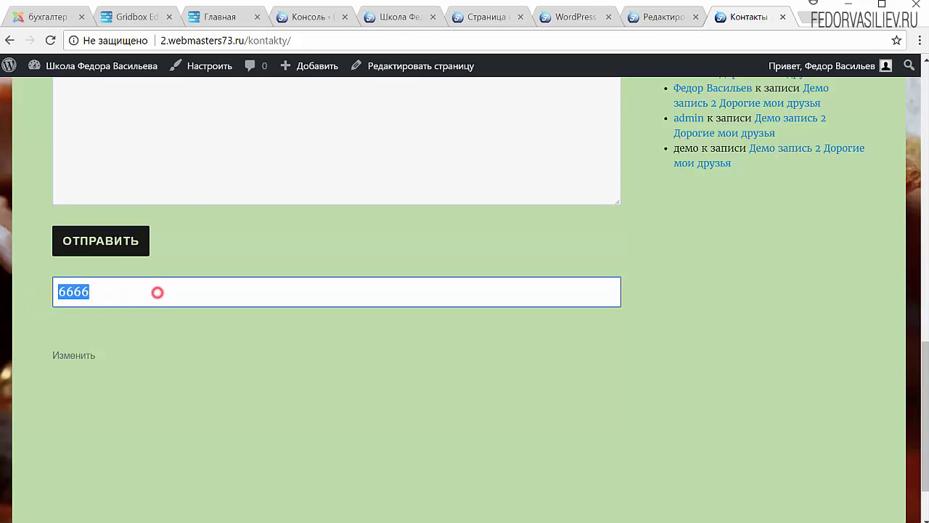
key(BackSpace)
scroll(247, 341, up, 2)
scroll(251, 340, up, 1)
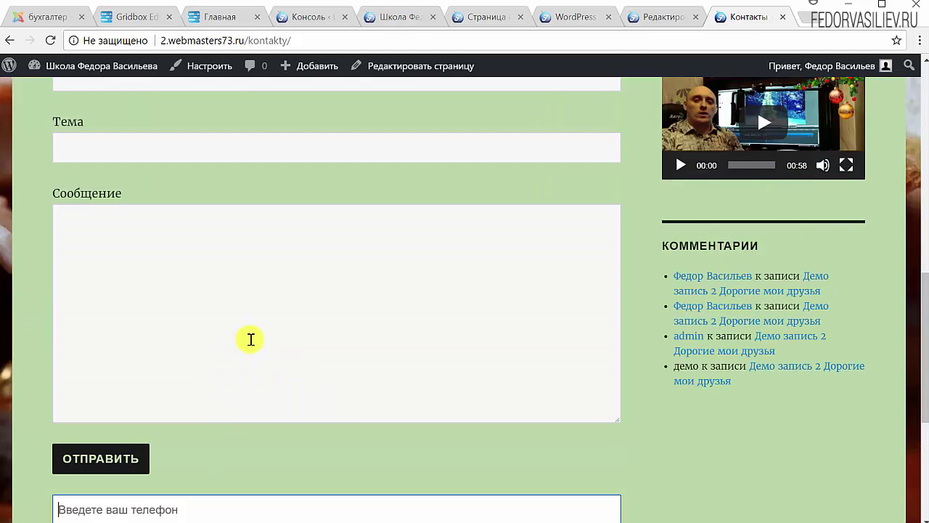
scroll(249, 338, down, 2)
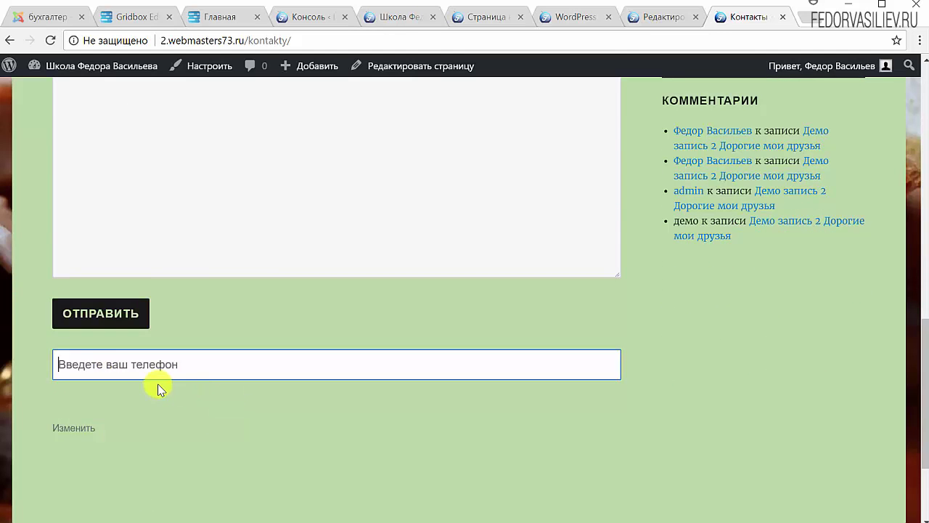
scroll(146, 407, up, 2)
scroll(87, 435, down, 2)
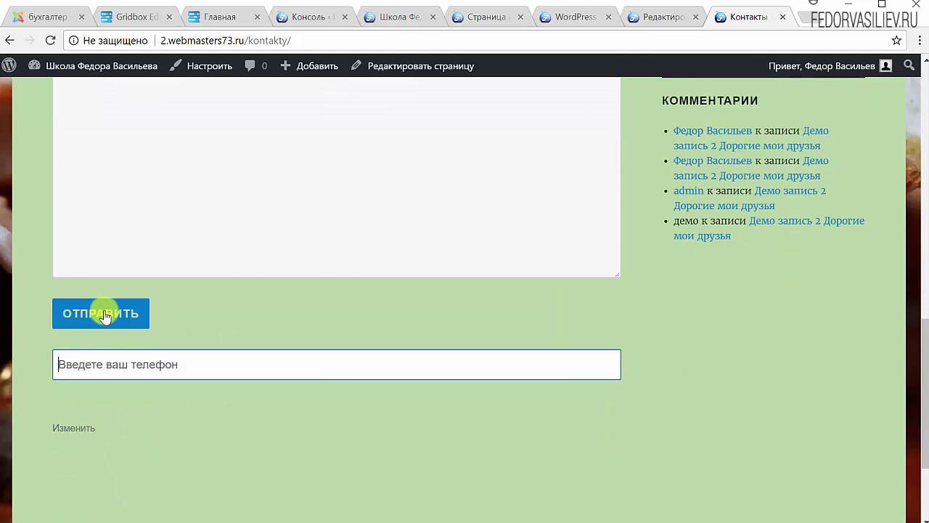
click(675, 16)
scroll(390, 340, down, 3)
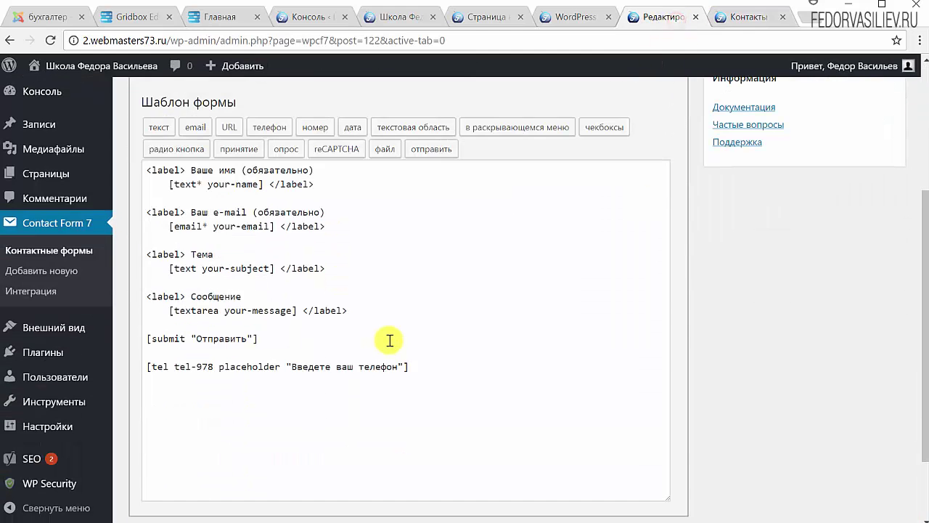
Step: Cut the [tel tel-978] line and paste it on a new line below the message field
drag(429, 367, 150, 367)
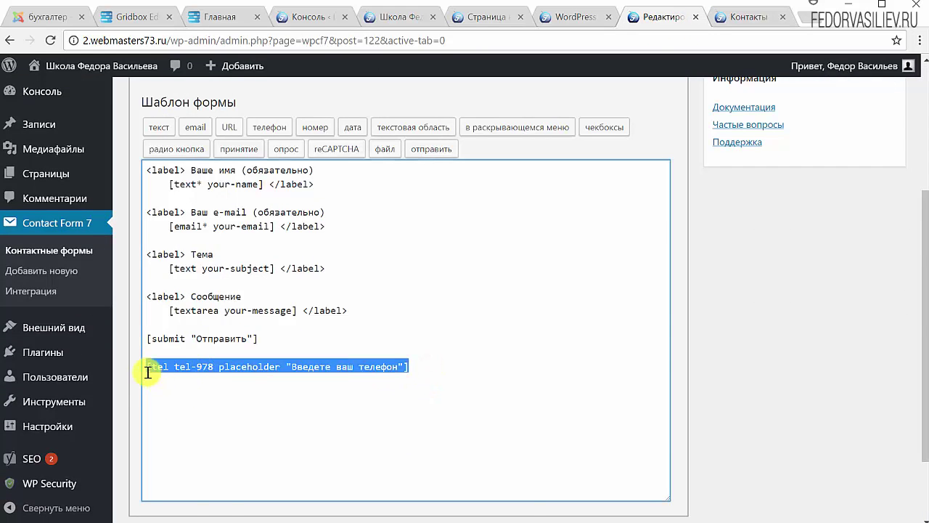
right_click(164, 370)
click(194, 381)
click(352, 308)
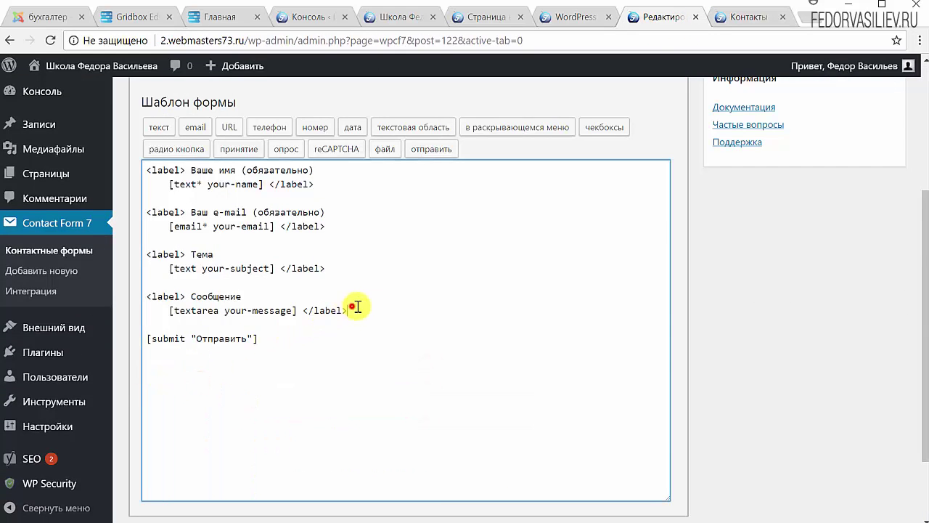
key(Return)
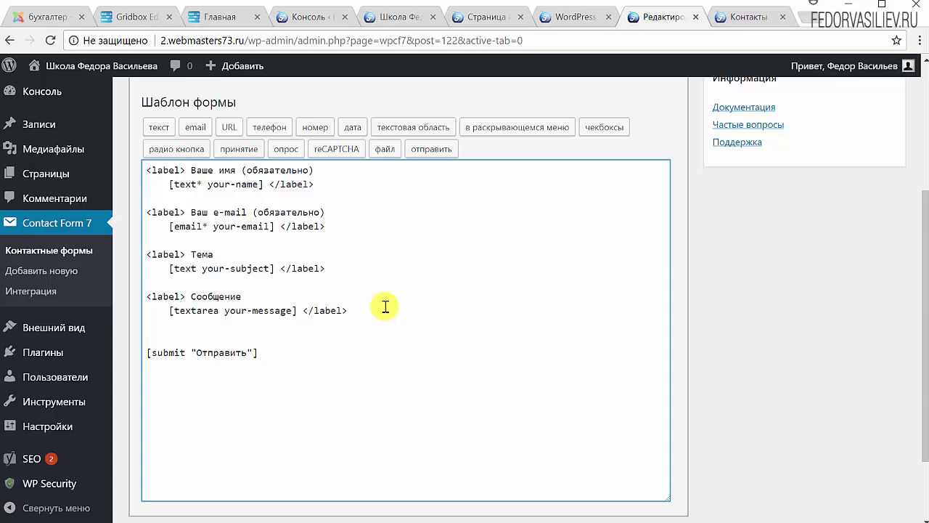
key(ctrl+v)
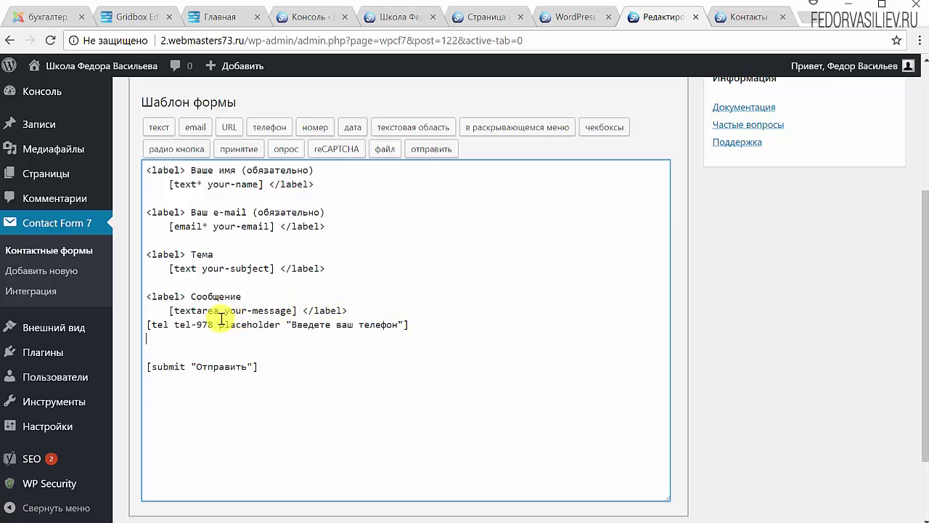
click(145, 324)
key(Return)
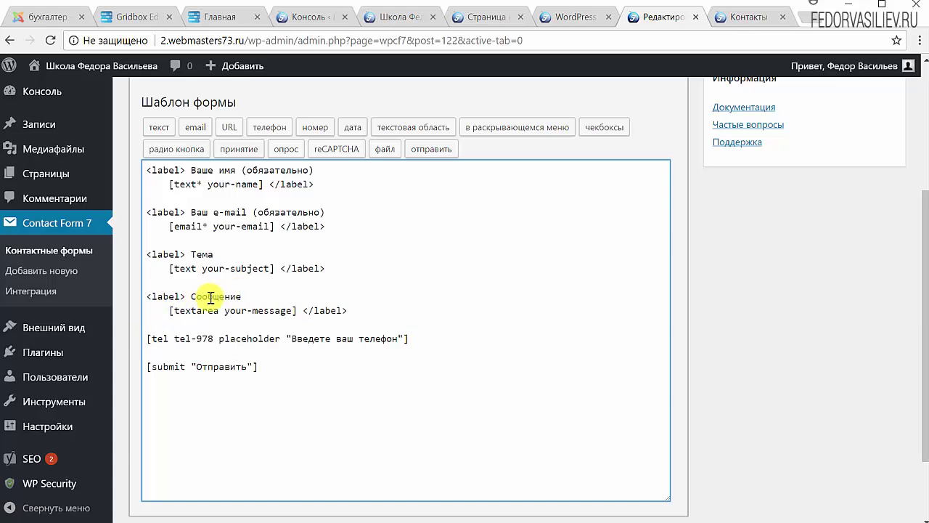
Step: Duplicate the Сообщение label line above the phone tag and rename it 'Ваш телефон'
double_click(250, 296)
drag(250, 296, 148, 295)
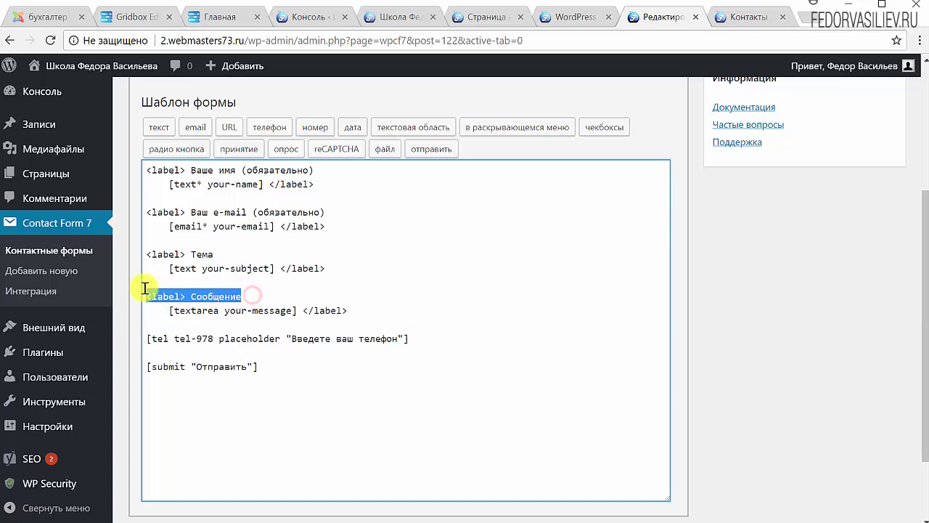
click(183, 326)
key(Return)
key(ctrl+v)
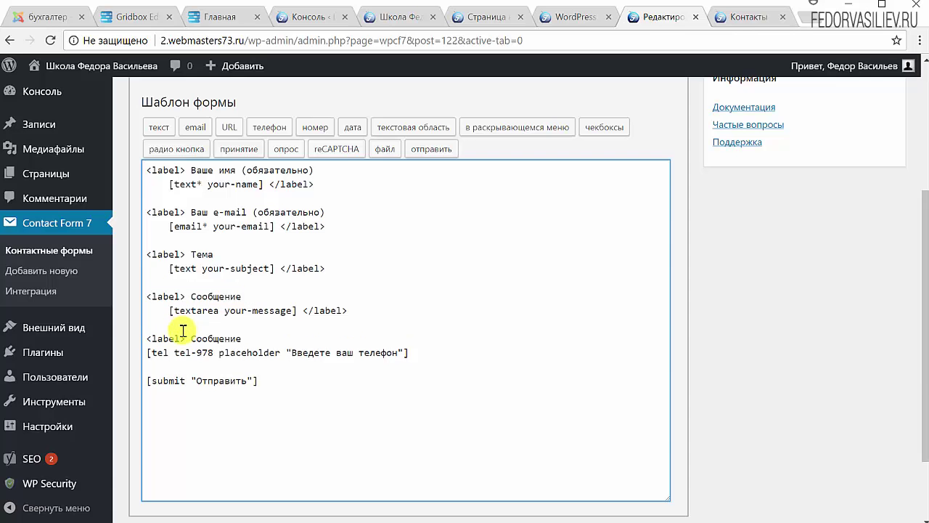
drag(347, 310, 302, 310)
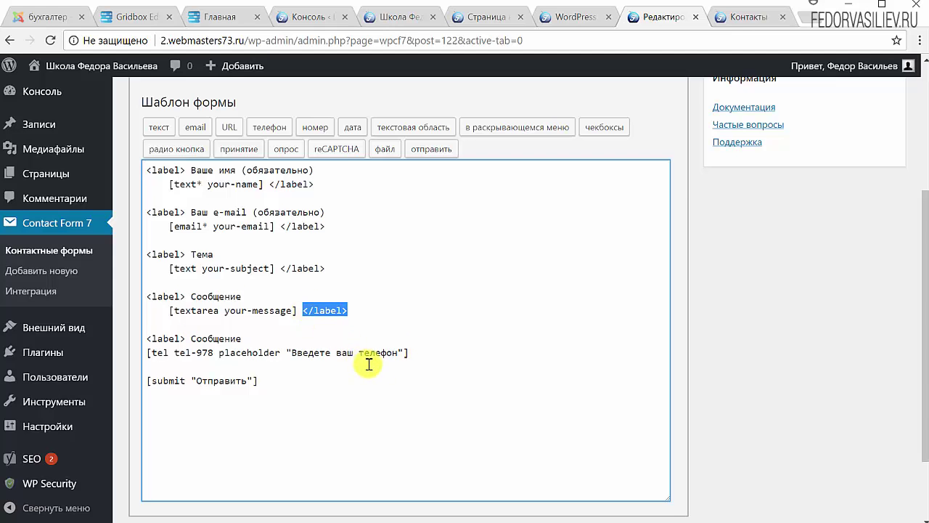
click(428, 349)
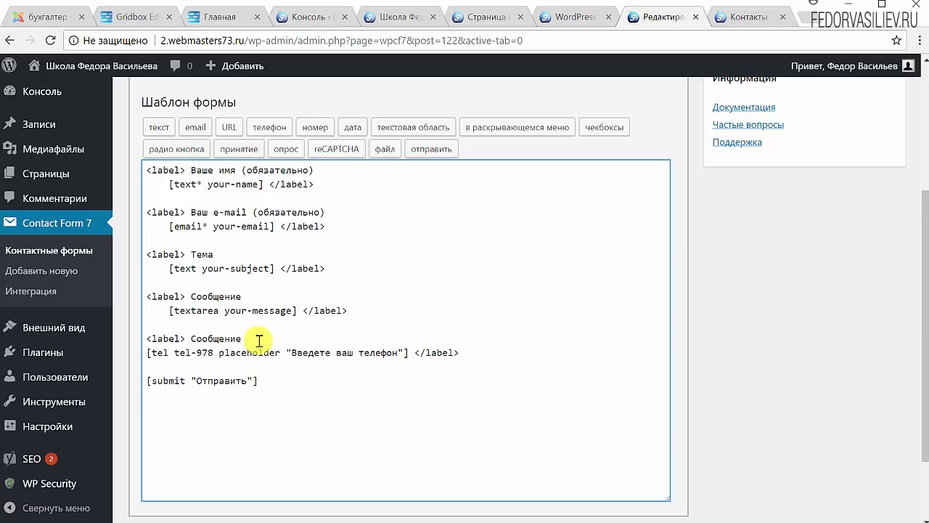
drag(256, 336, 196, 335)
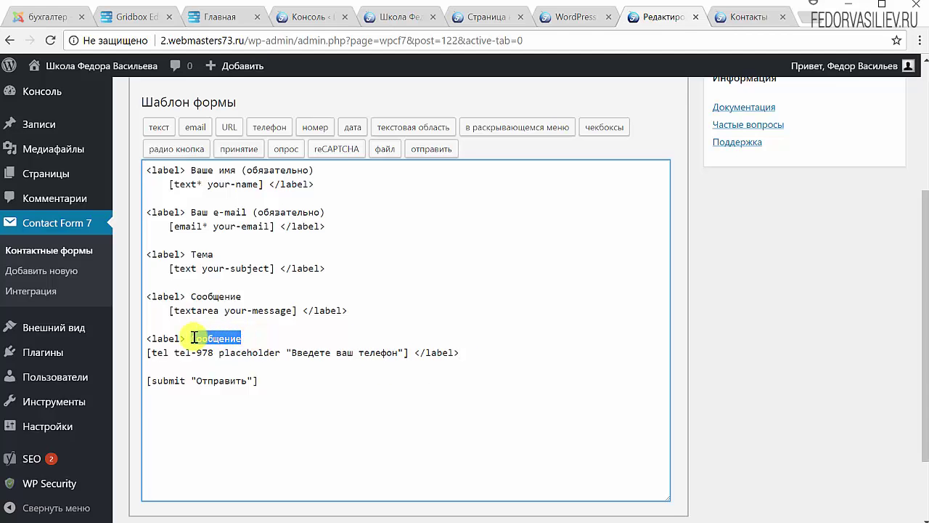
text(Ваш телефон)
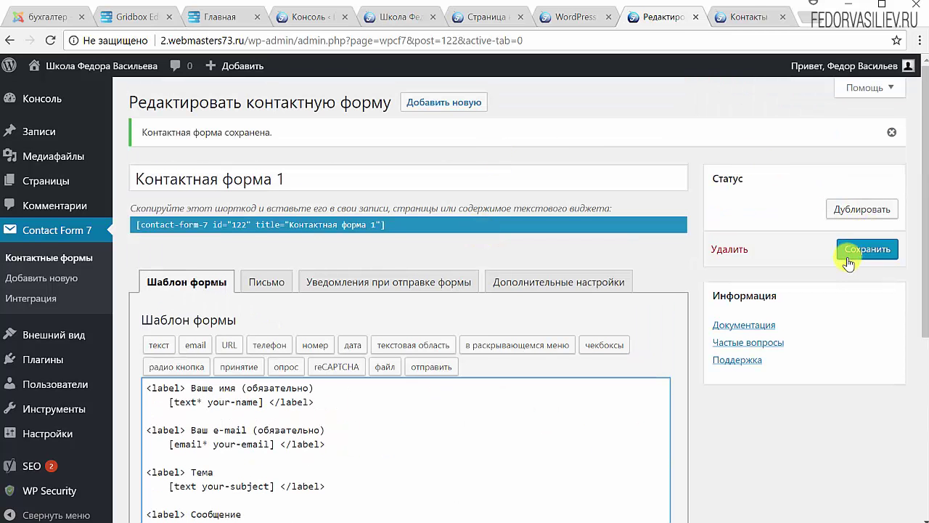
Step: Save Контактная форма 1 and reload the live Контакты page
click(864, 249)
click(748, 17)
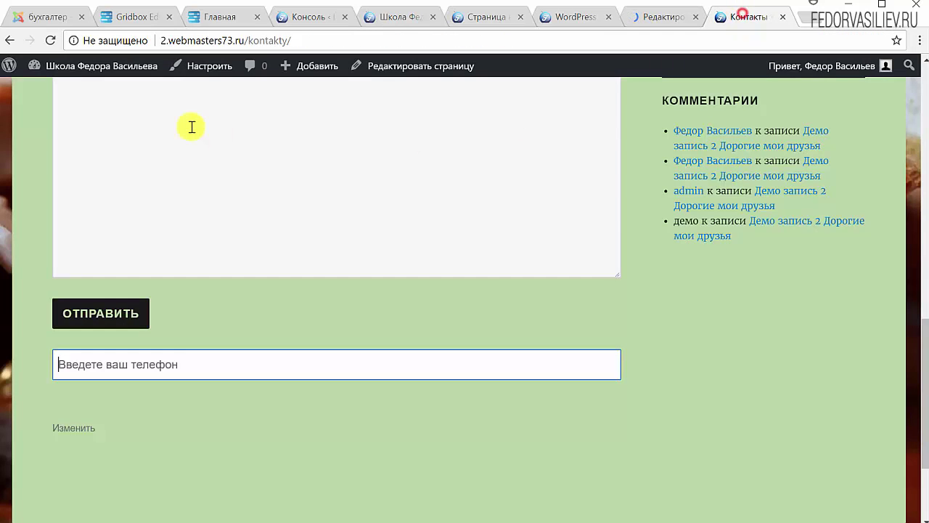
click(53, 45)
scroll(299, 248, up, 2)
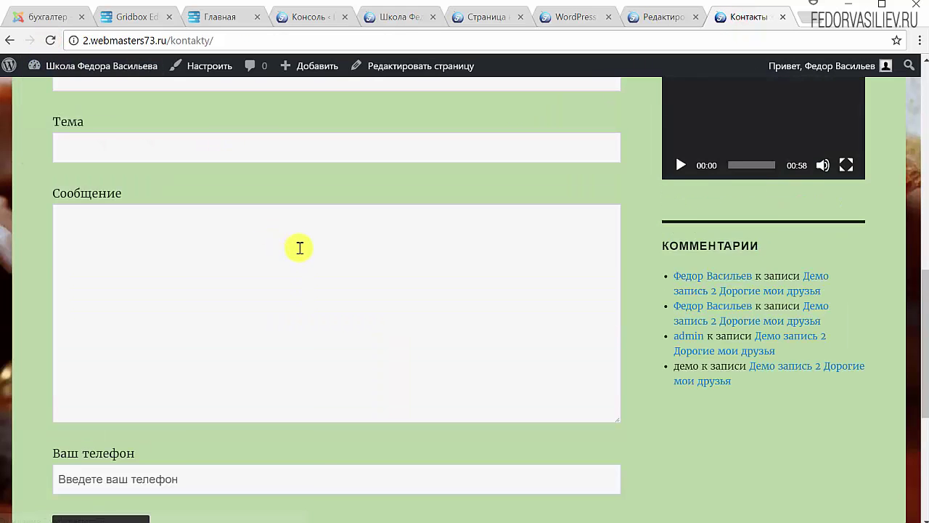
scroll(300, 248, down, 2)
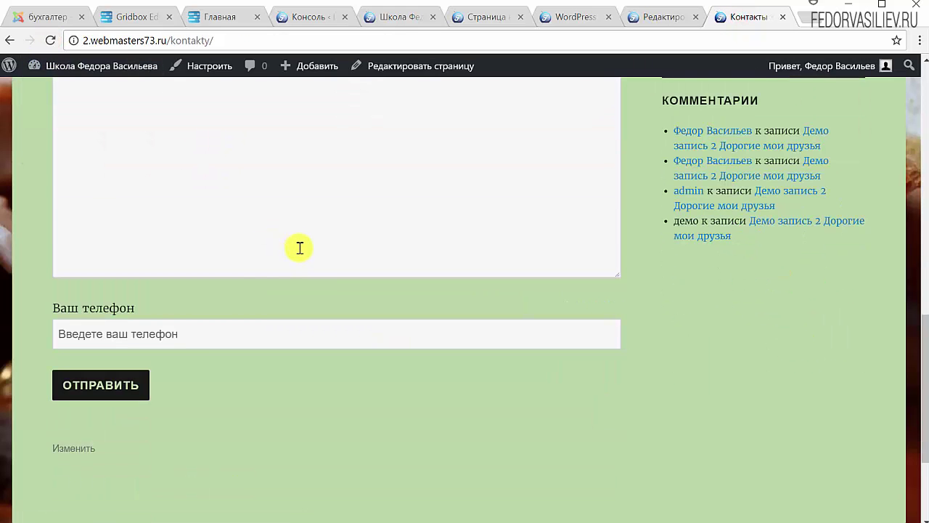
Step: Try the new Ваш телефон field and the message box on the Контакты page
click(92, 335)
scroll(363, 391, up, 4)
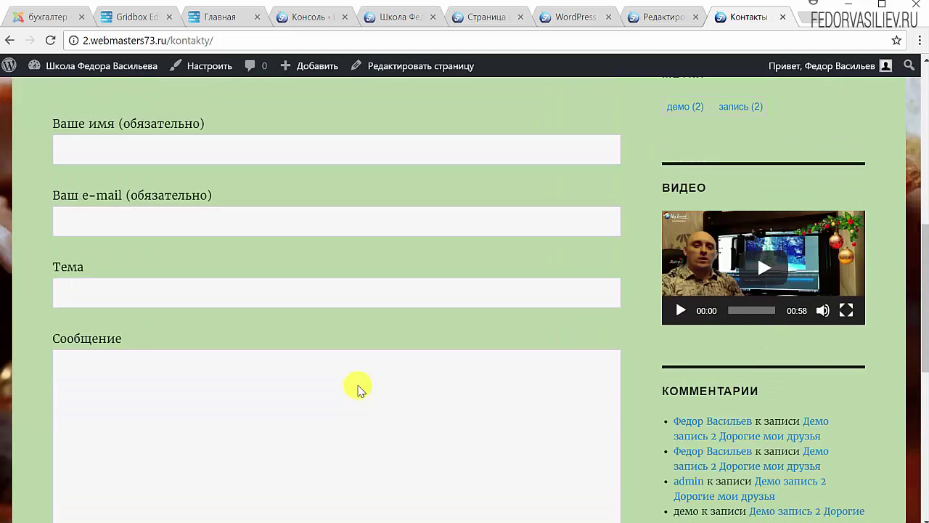
scroll(77, 494, down, 5)
scroll(77, 374, up, 2)
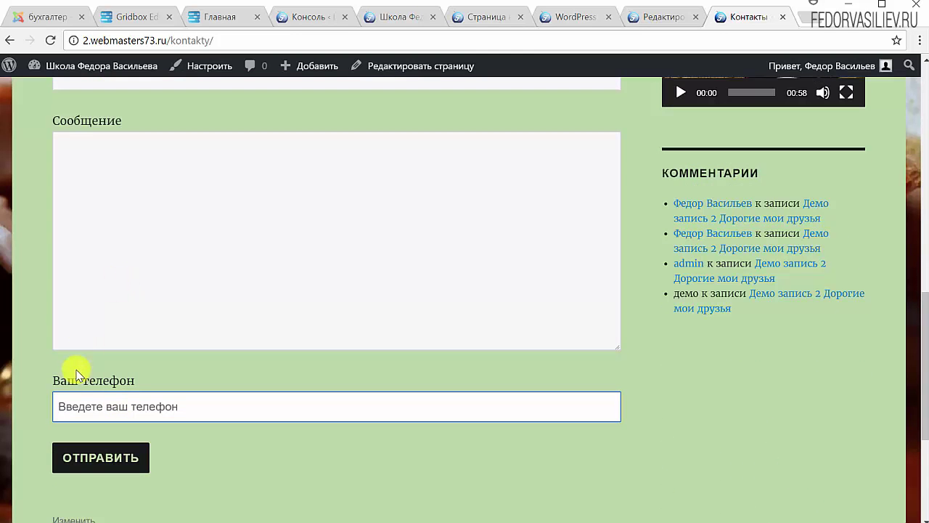
scroll(109, 370, up, 2)
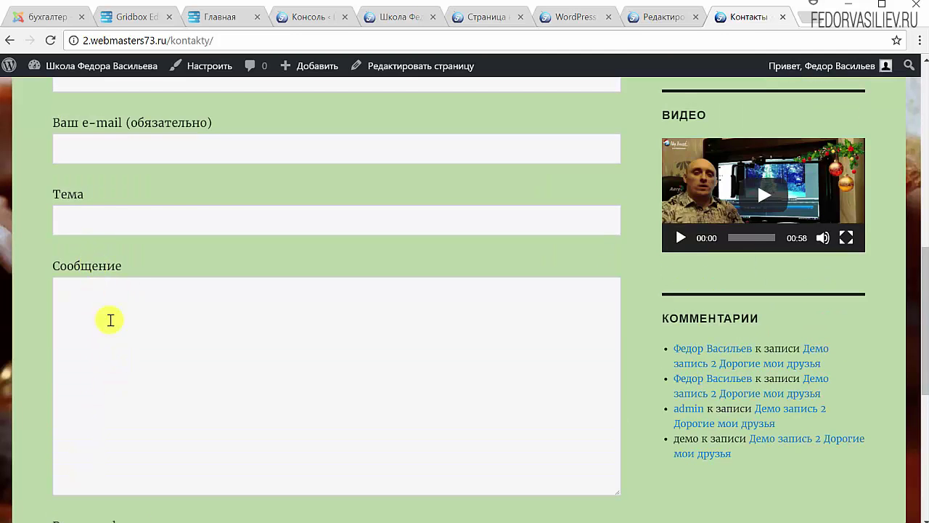
click(110, 320)
scroll(112, 316, down, 3)
scroll(119, 318, up, 3)
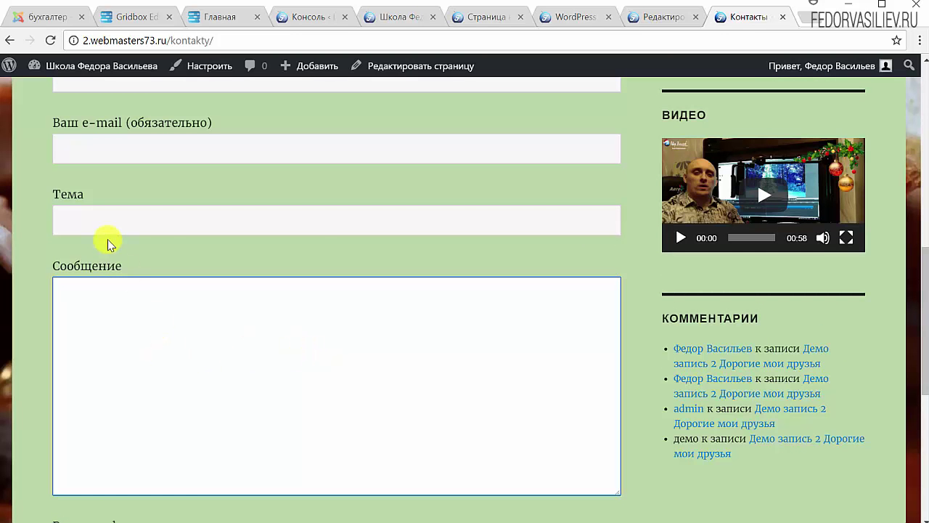
scroll(118, 373, up, 2)
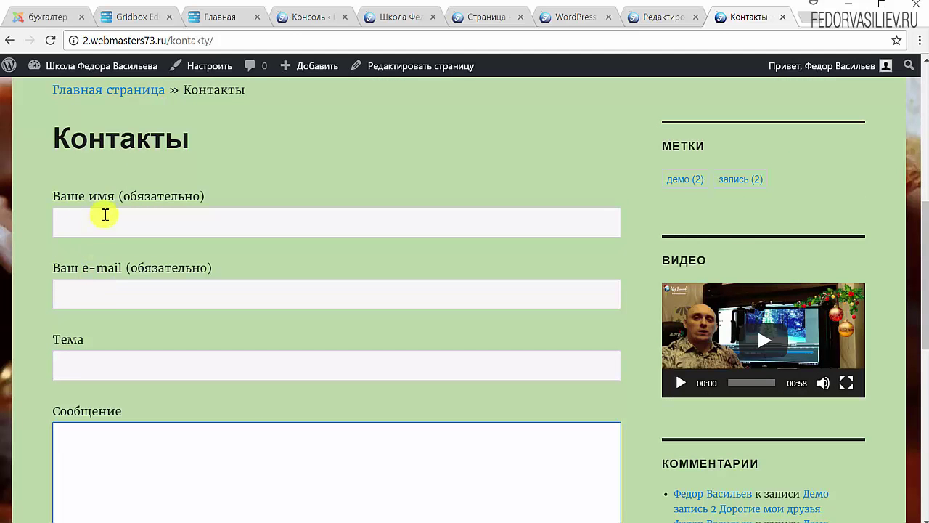
scroll(121, 273, down, 4)
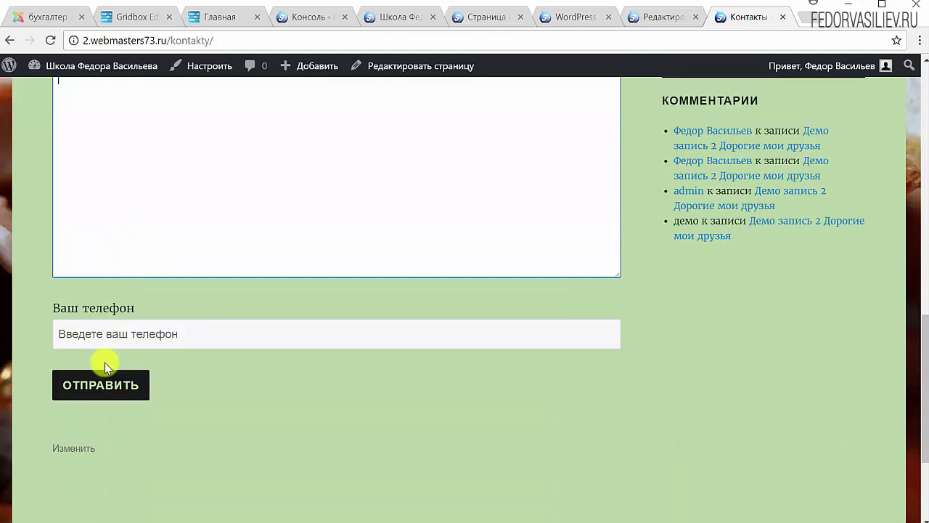
click(127, 333)
click(154, 301)
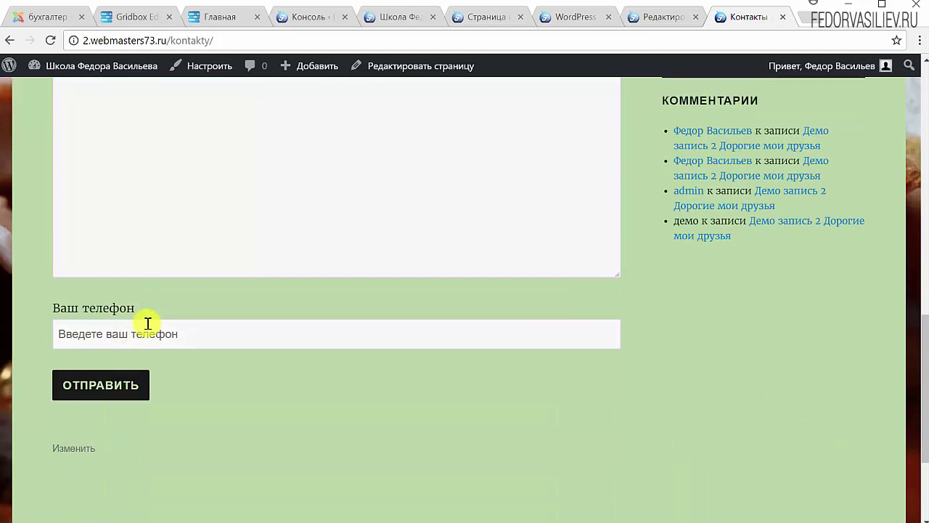
Step: Submit the empty Контакты form to trigger the validation errors
click(134, 383)
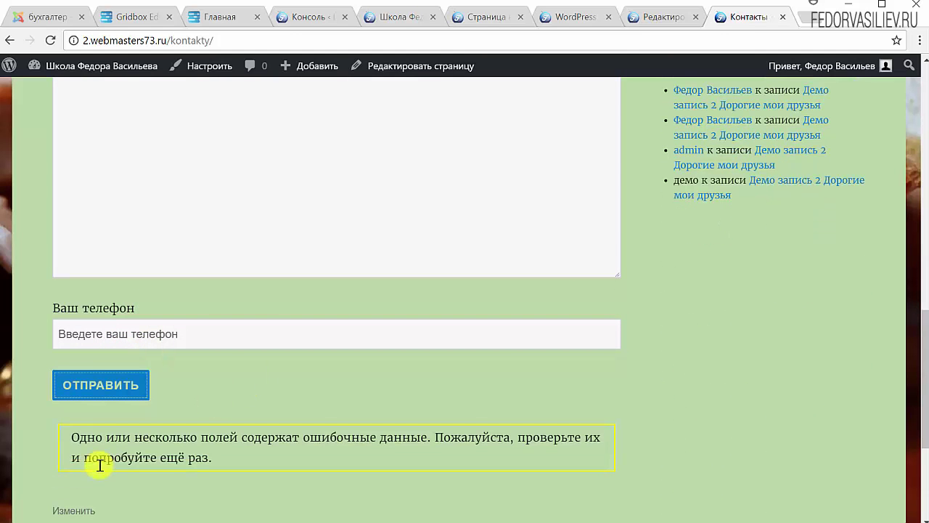
scroll(254, 363, down, 3)
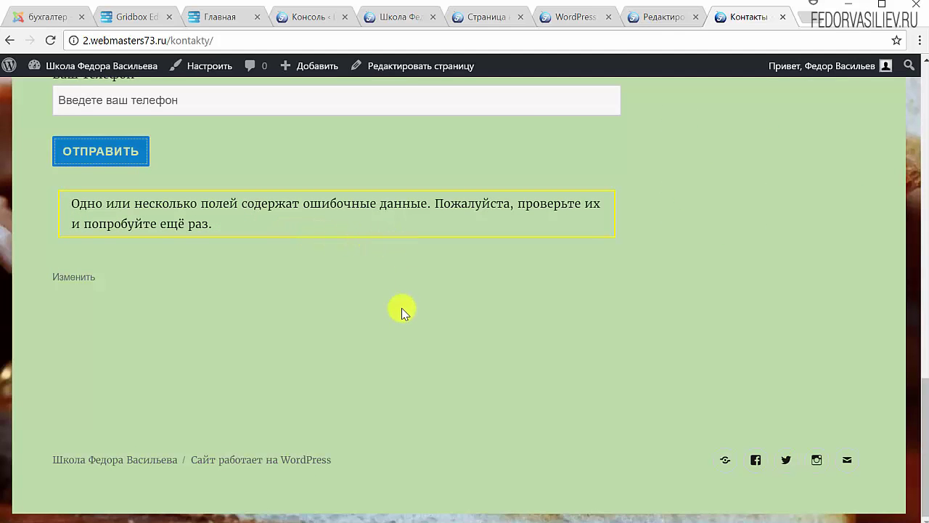
scroll(356, 322, up, 7)
scroll(357, 322, up, 2)
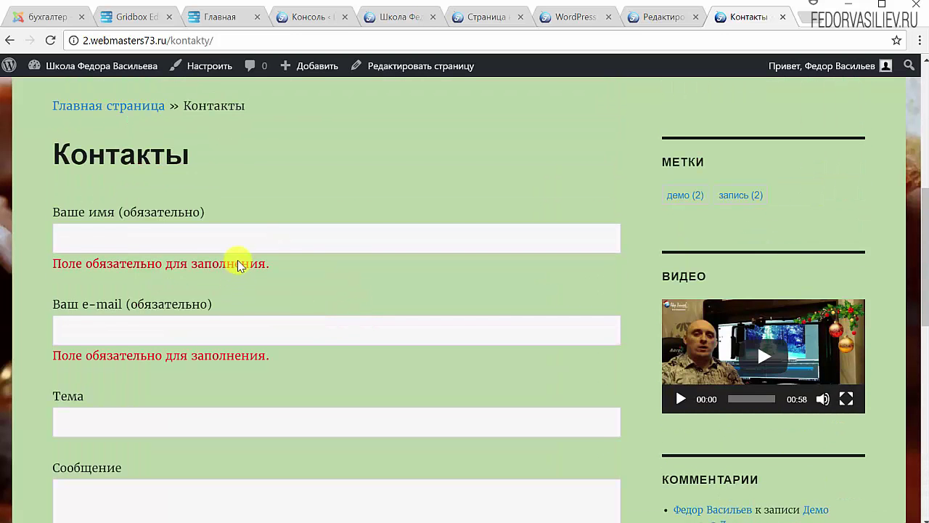
Step: Highlight the 'Поле обязательно для заполнения.' errors and the invalid-data warning
drag(270, 264, 204, 265)
drag(302, 355, 128, 355)
scroll(266, 241, down, 5)
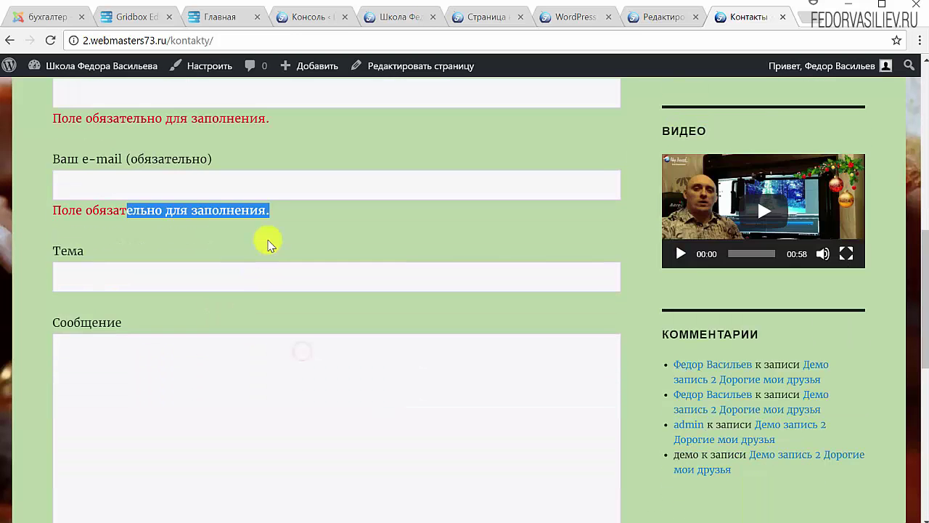
scroll(271, 235, down, 3)
drag(213, 369, 72, 348)
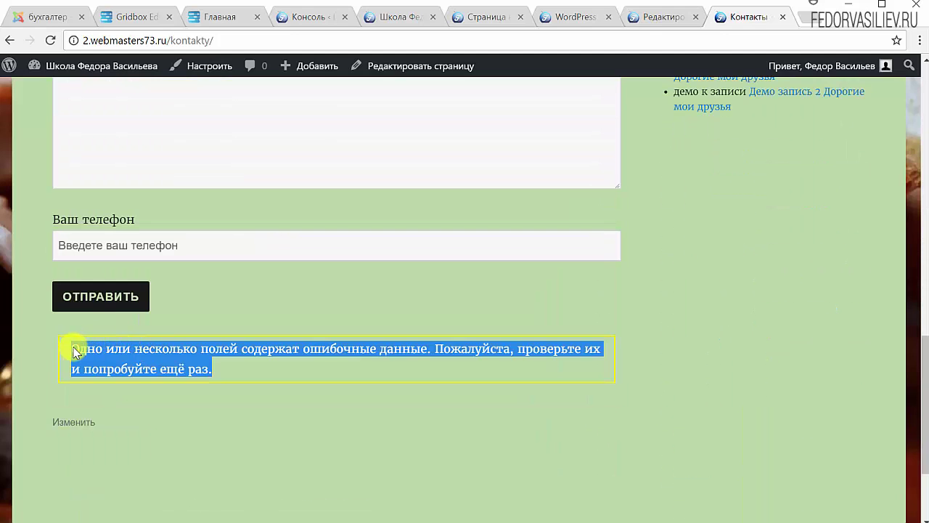
click(190, 358)
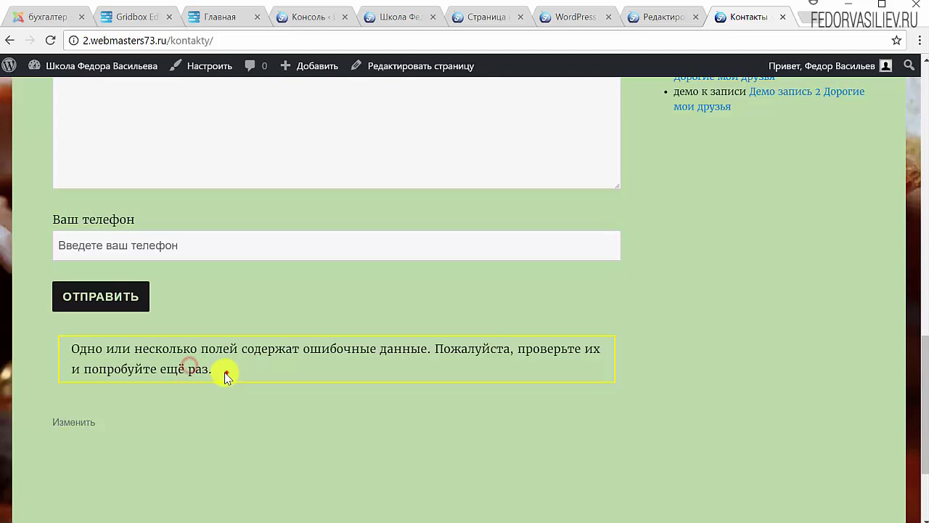
drag(225, 373, 76, 351)
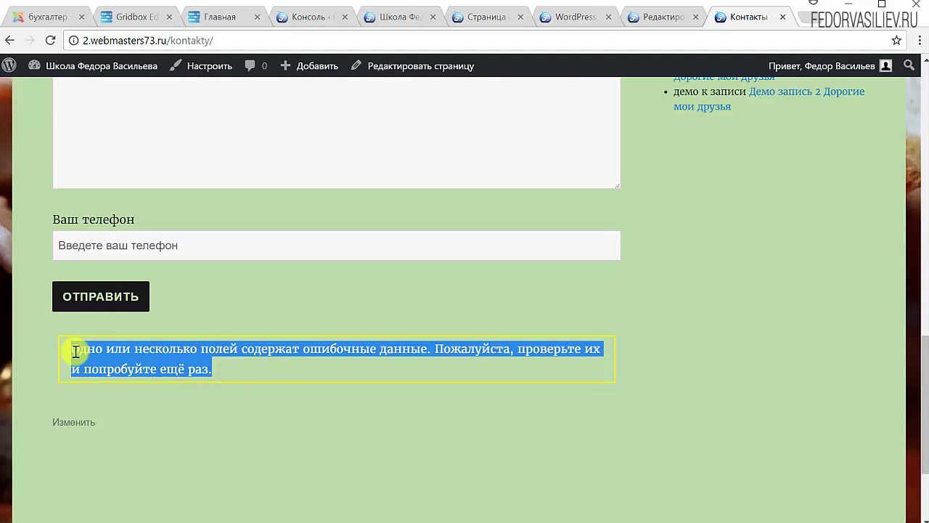
click(191, 373)
drag(213, 369, 103, 350)
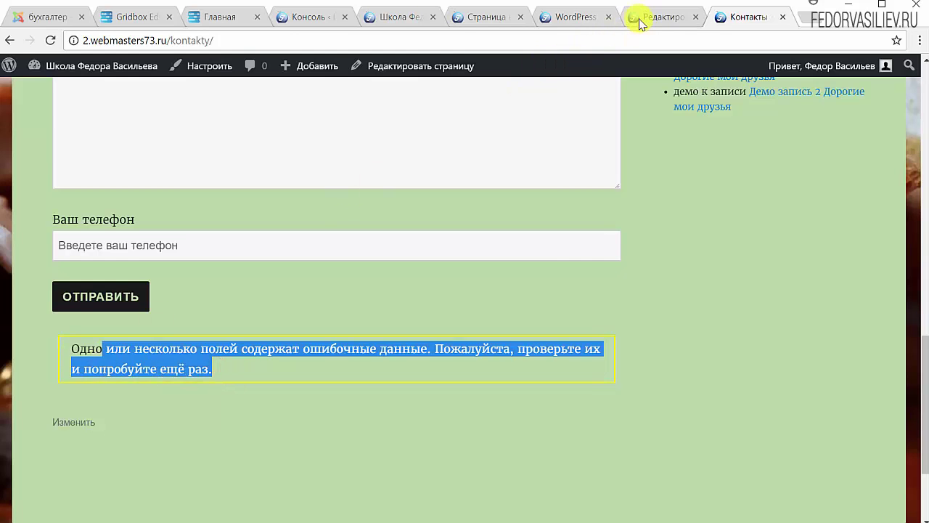
click(640, 24)
Step: Open the Письмо tab of Контактная форма 1 and highlight the sender value
scroll(504, 338, down, 2)
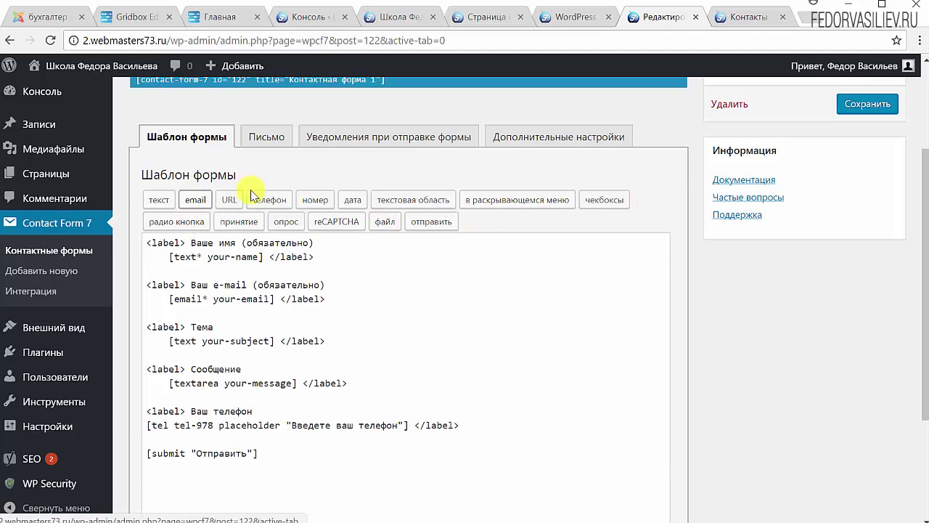
scroll(268, 272, up, 2)
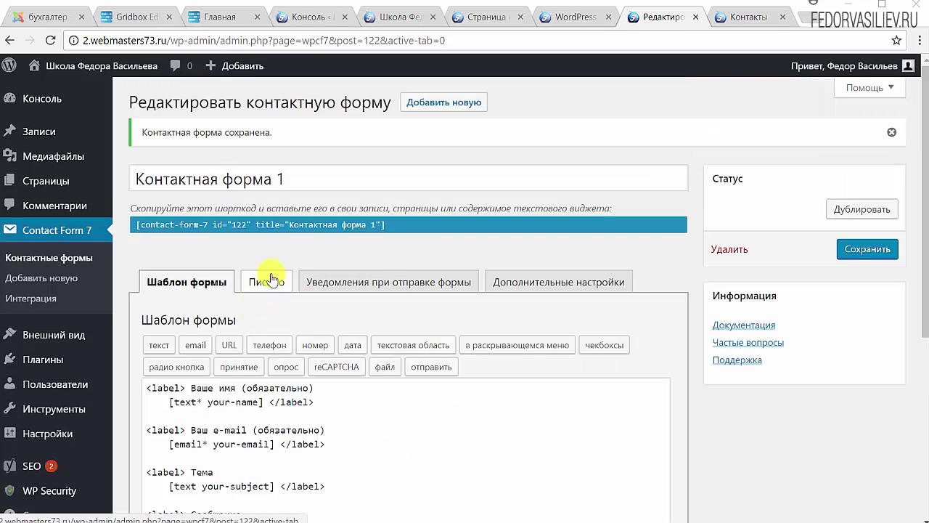
click(266, 275)
scroll(208, 315, down, 1)
scroll(208, 319, down, 1)
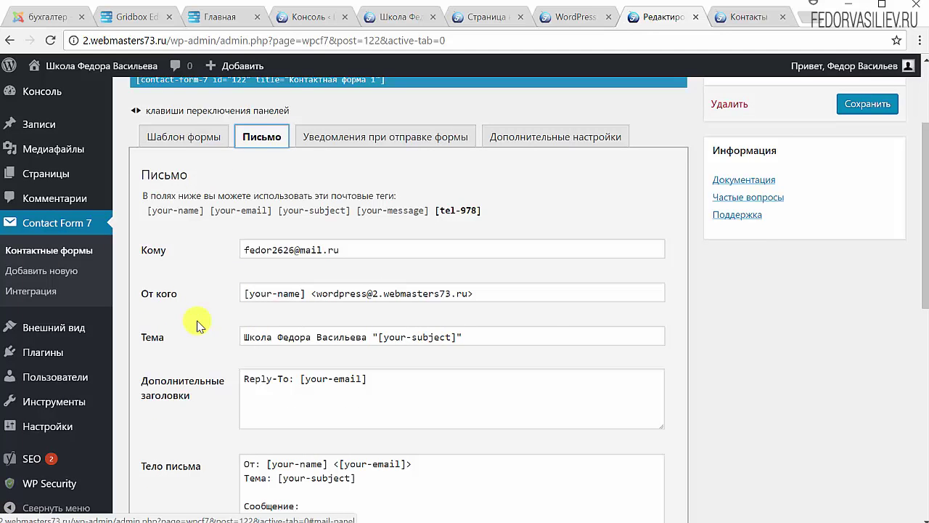
drag(502, 295, 202, 292)
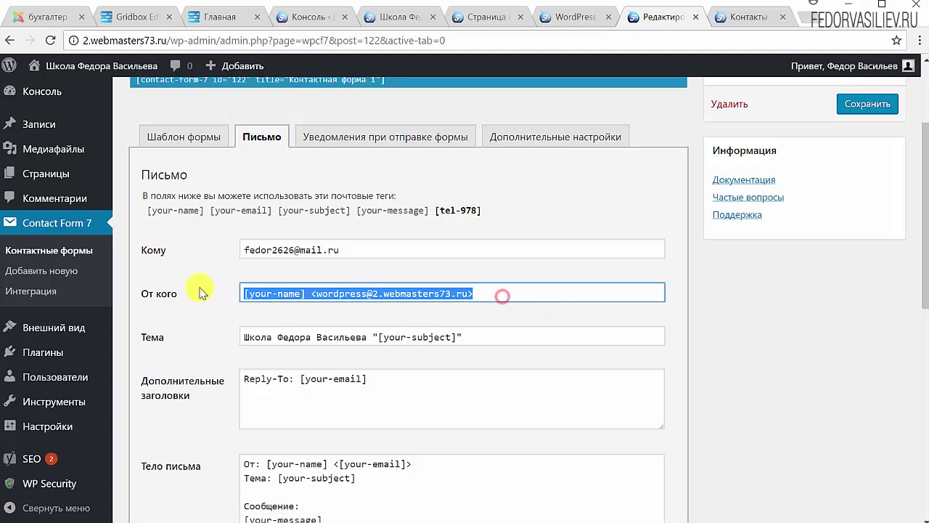
Step: Review the Кому recipient, the От кого address and the available mail-tags note
scroll(564, 284, up, 1)
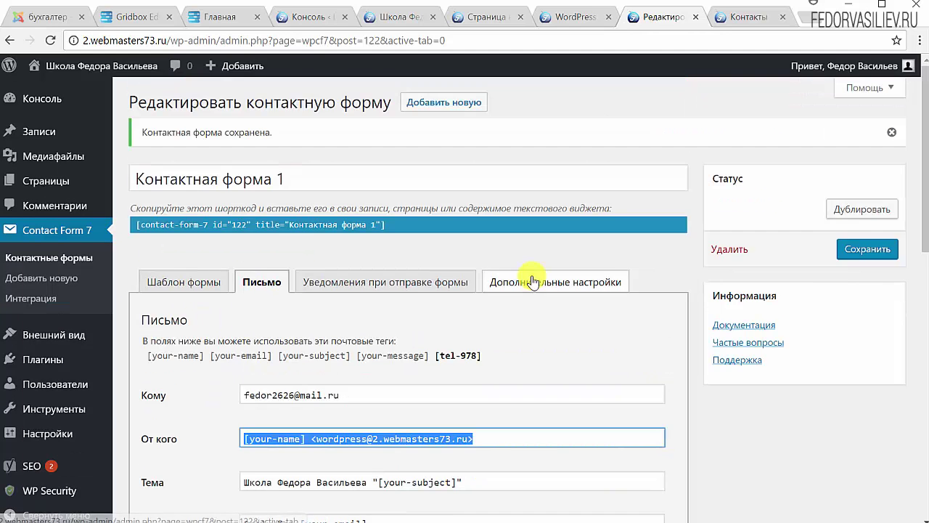
scroll(522, 395, down, 2)
scroll(484, 262, up, 1)
click(280, 249)
drag(398, 250, 215, 251)
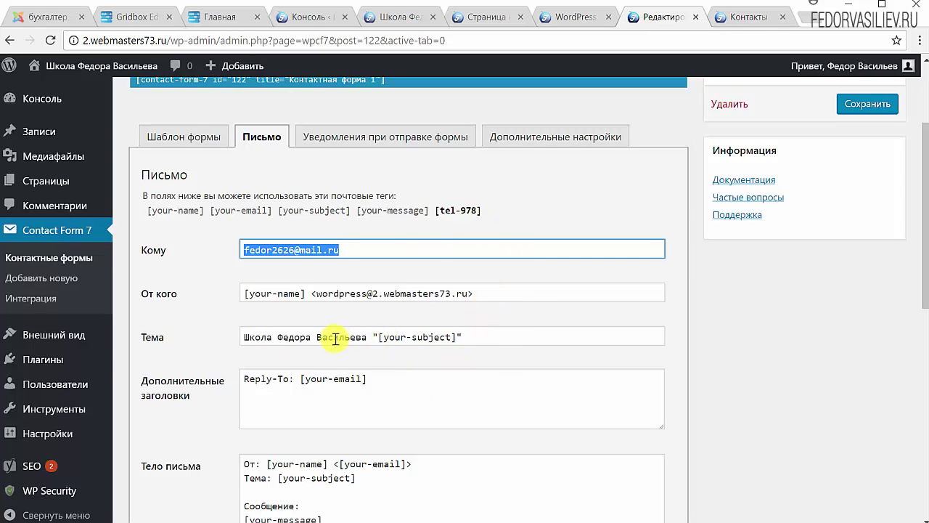
click(152, 206)
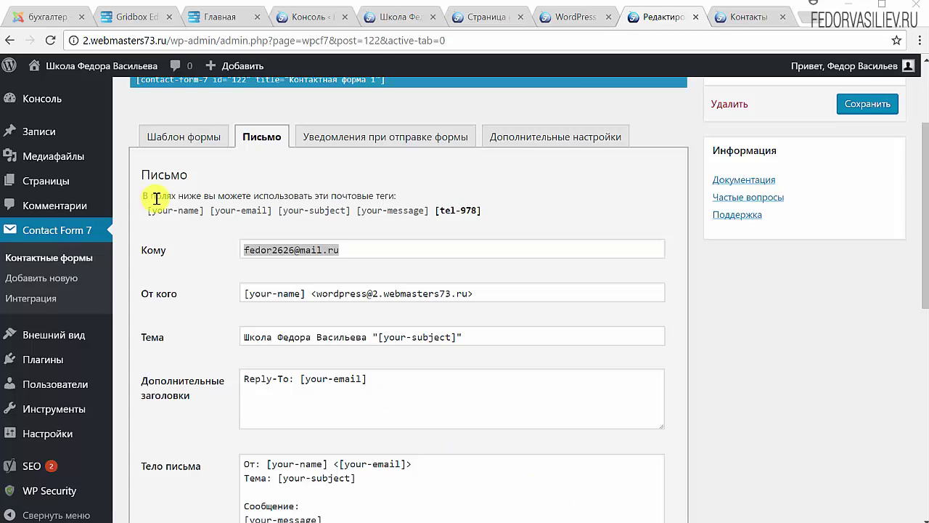
drag(393, 195, 176, 197)
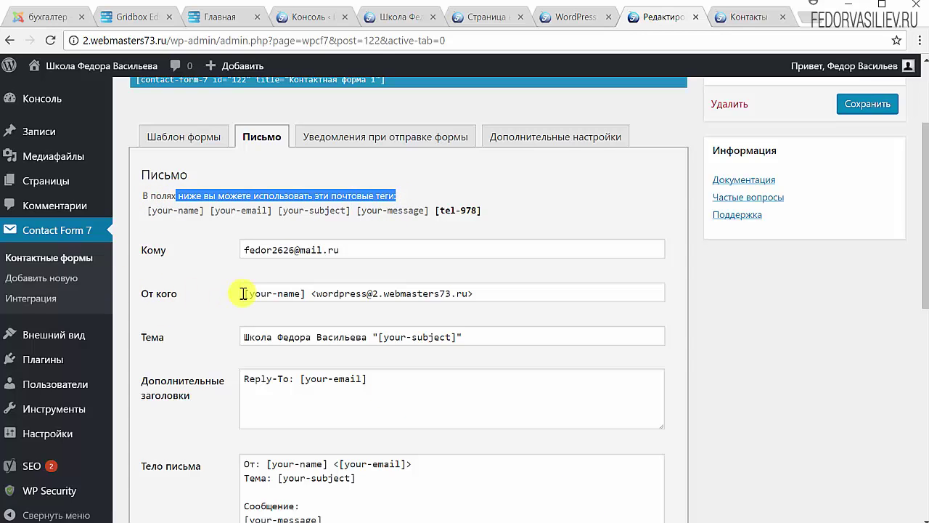
click(260, 293)
click(196, 221)
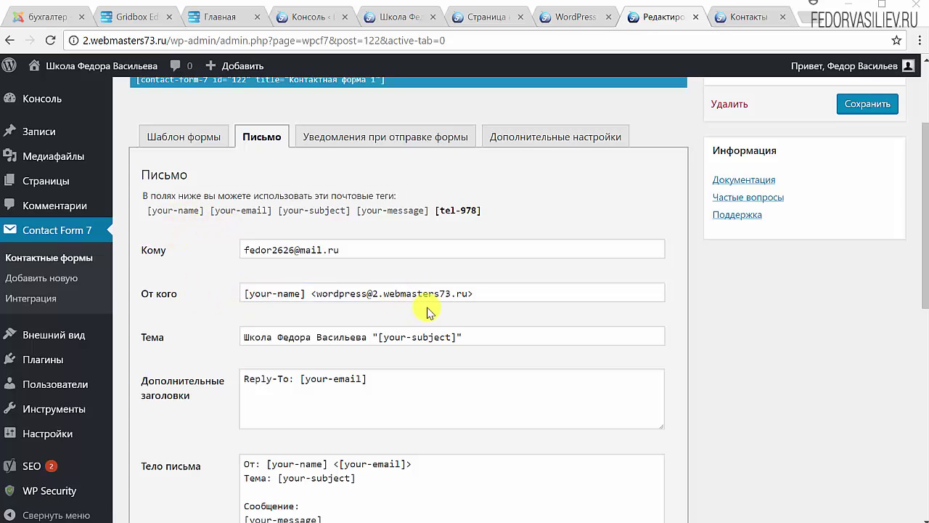
drag(469, 292, 331, 297)
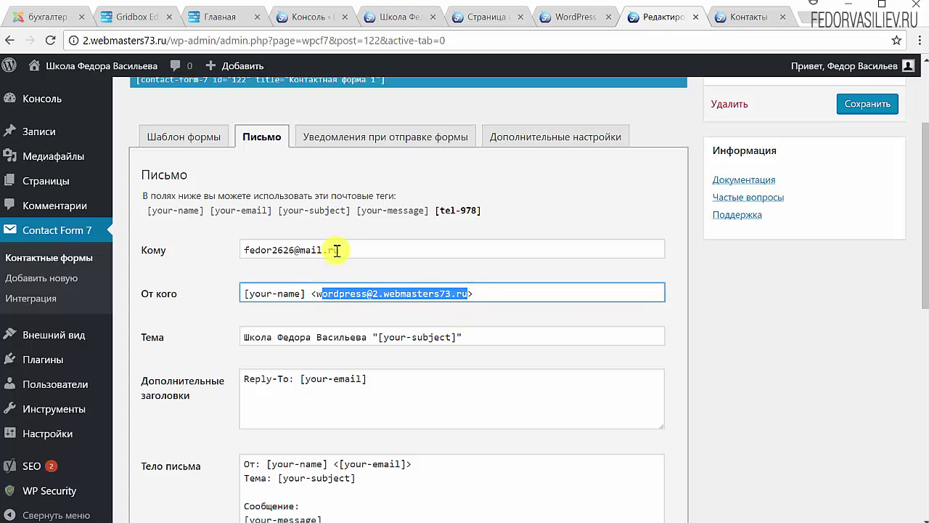
drag(347, 249, 244, 250)
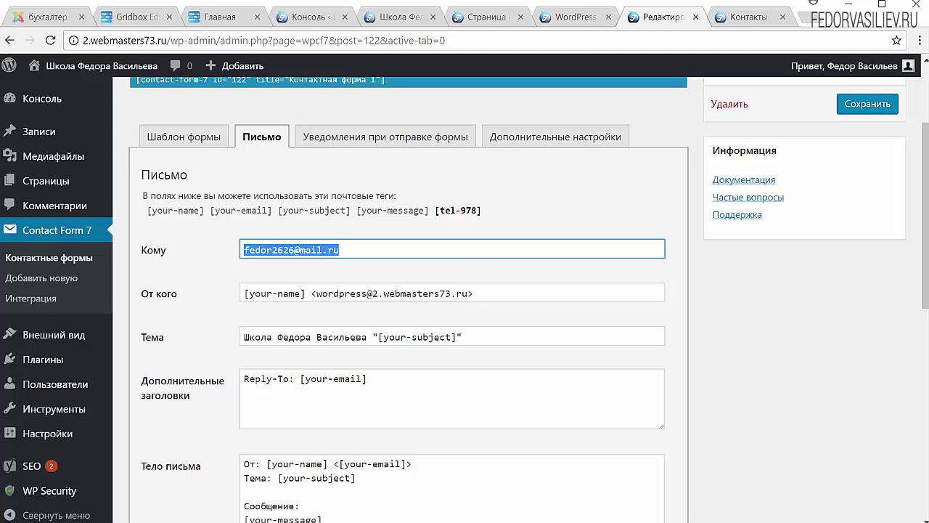
Step: Copy the school e-mail from Notepad, paste it over the default От кого address, and save
key(alt+Tab)
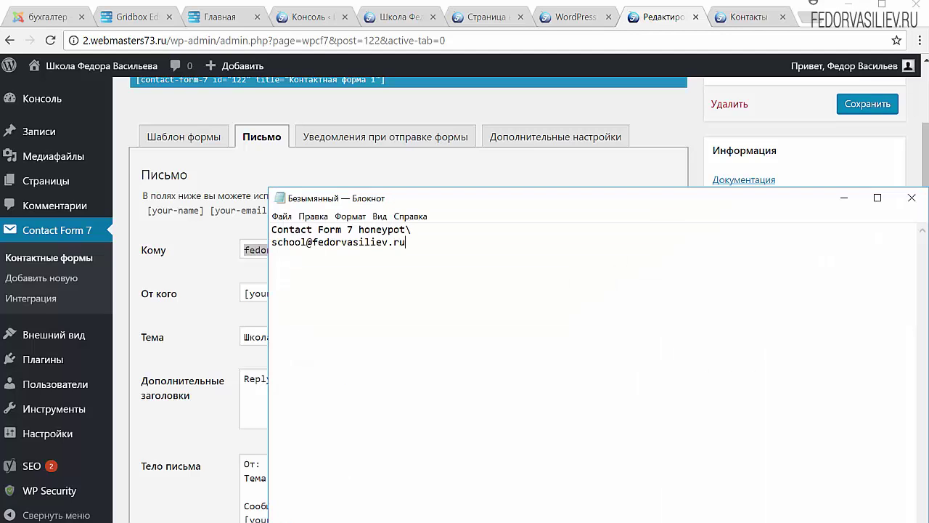
drag(405, 242, 269, 244)
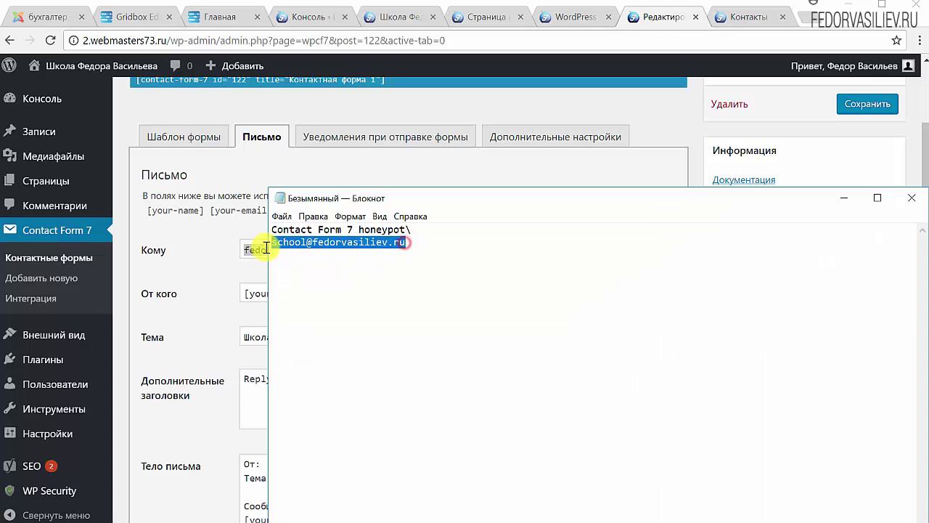
right_click(274, 243)
click(307, 287)
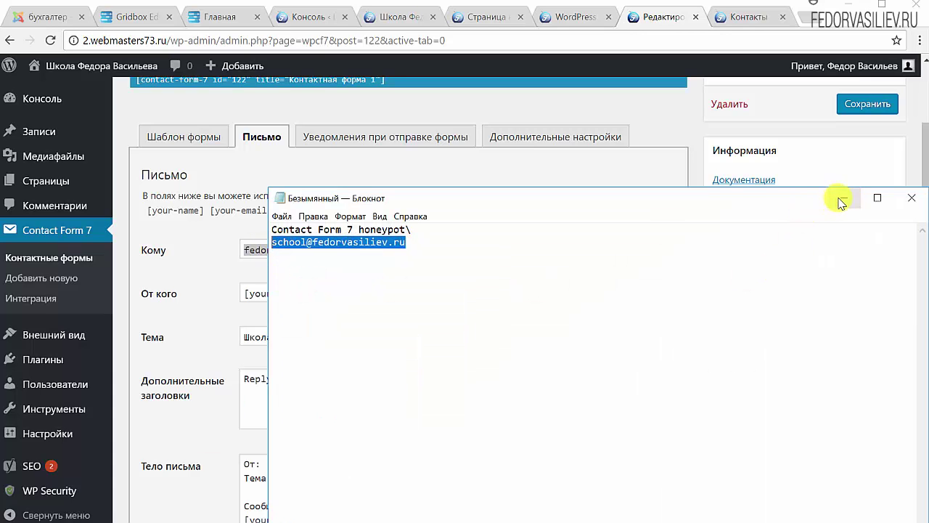
click(842, 197)
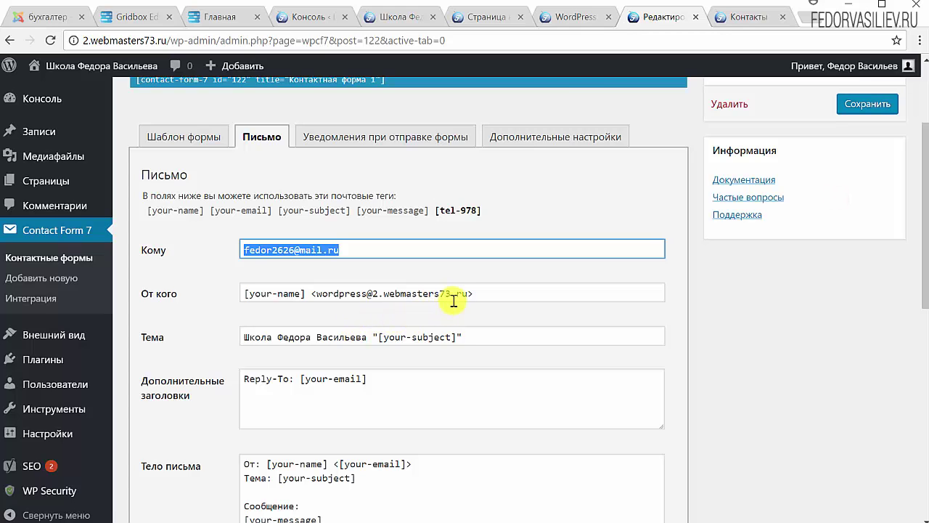
drag(464, 293, 313, 298)
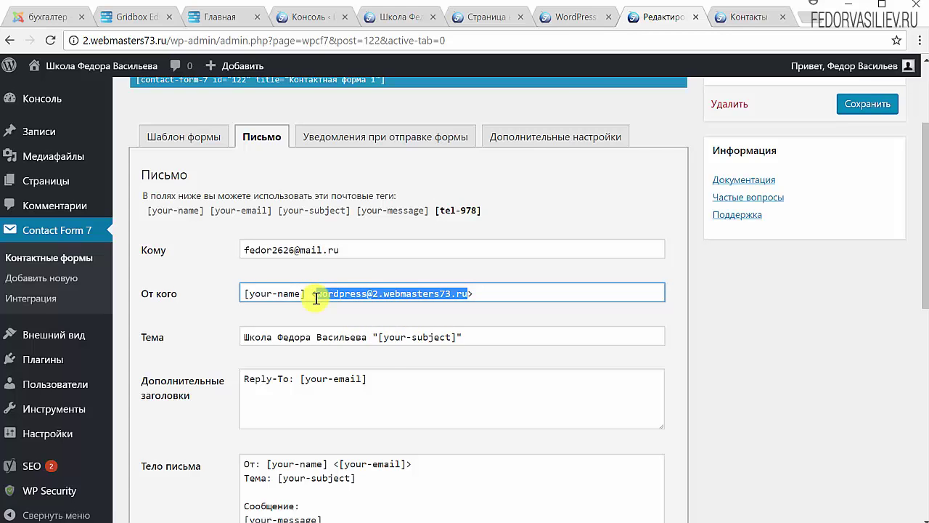
key(ctrl+v)
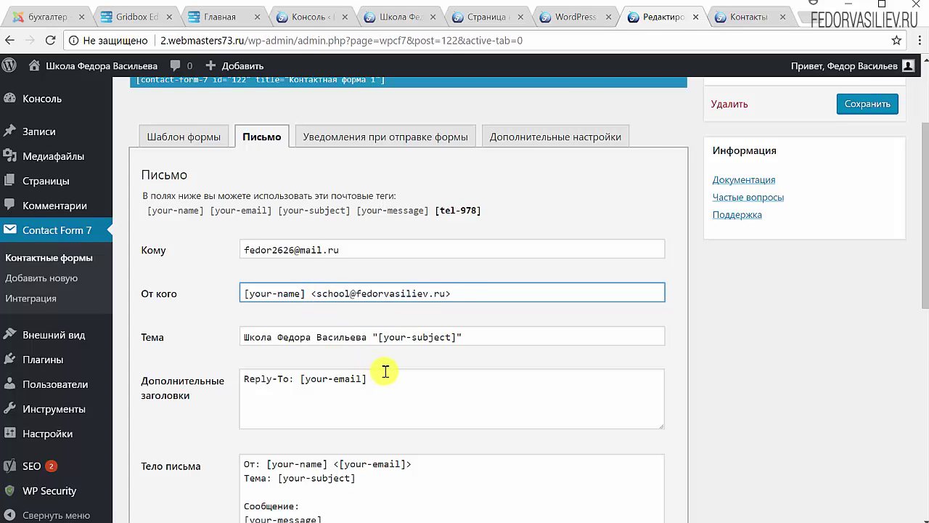
click(868, 103)
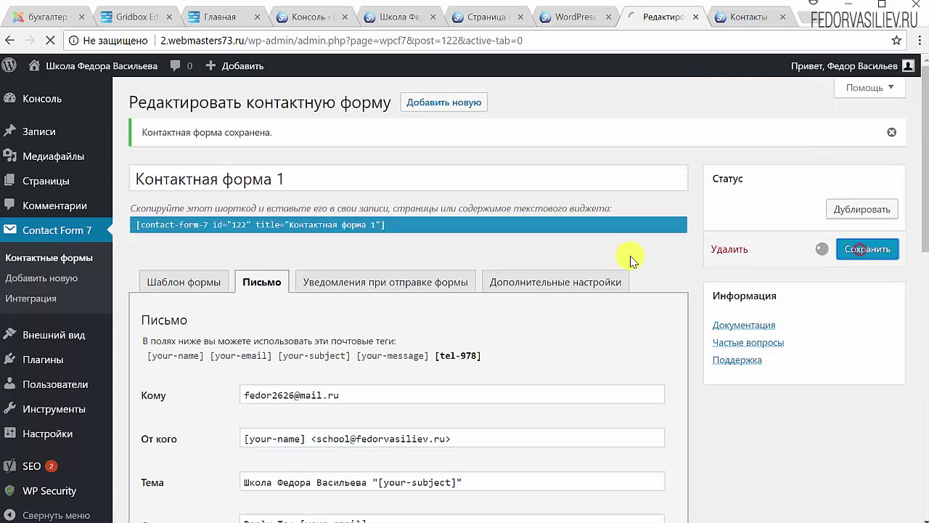
scroll(581, 305, down, 1)
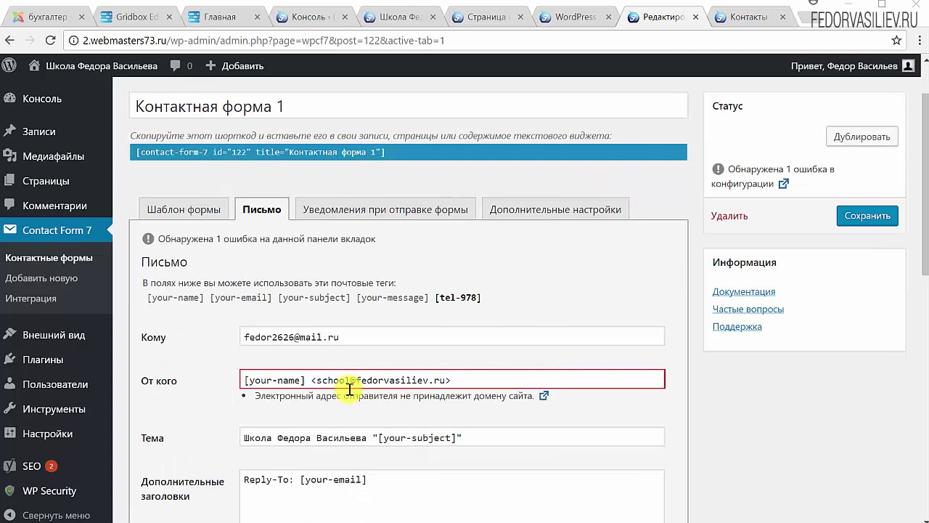
drag(320, 384, 446, 381)
click(453, 381)
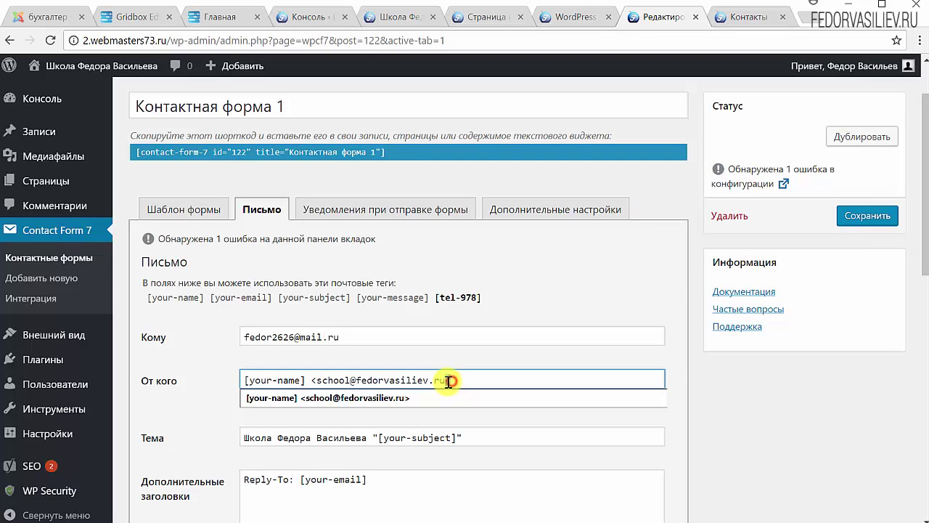
double_click(317, 381)
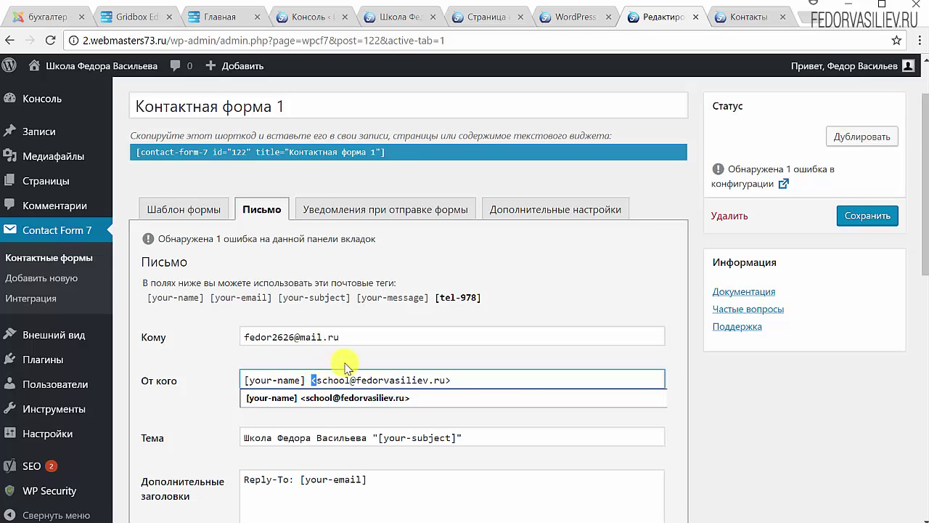
click(362, 360)
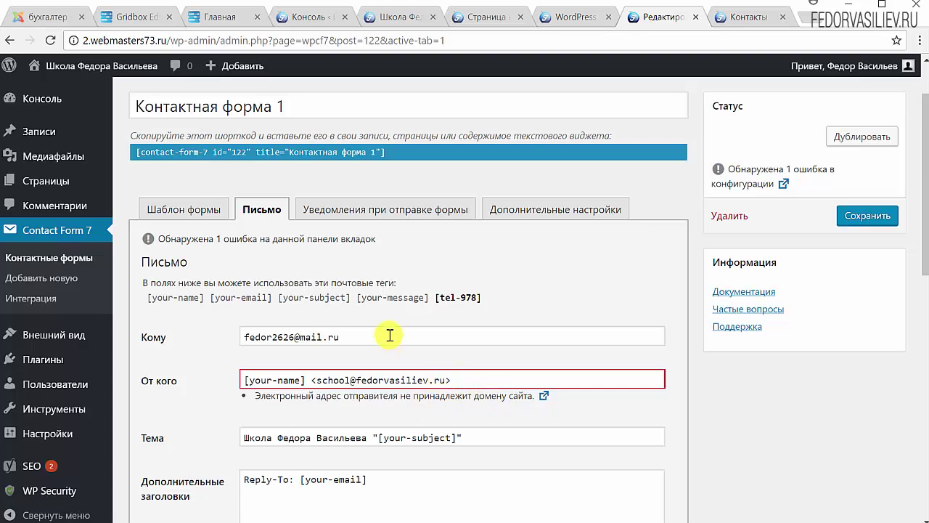
click(94, 40)
click(148, 40)
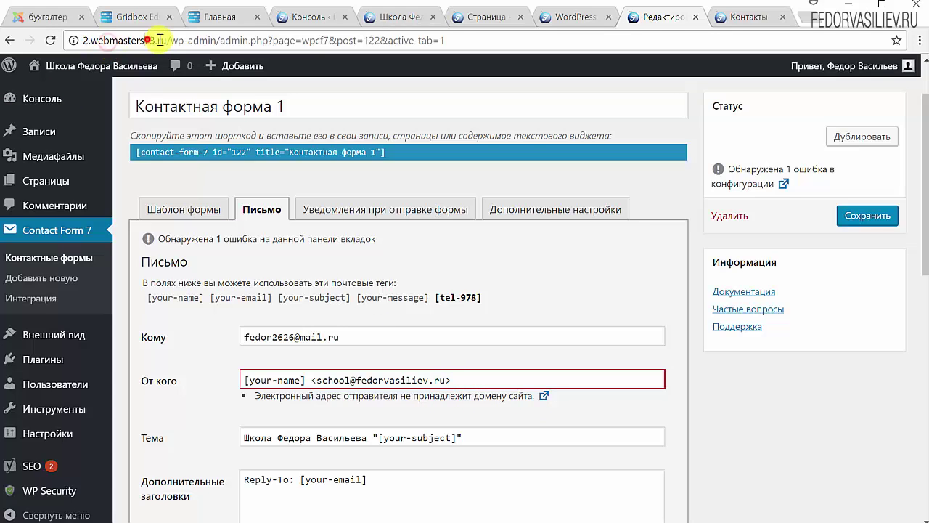
drag(163, 39, 61, 41)
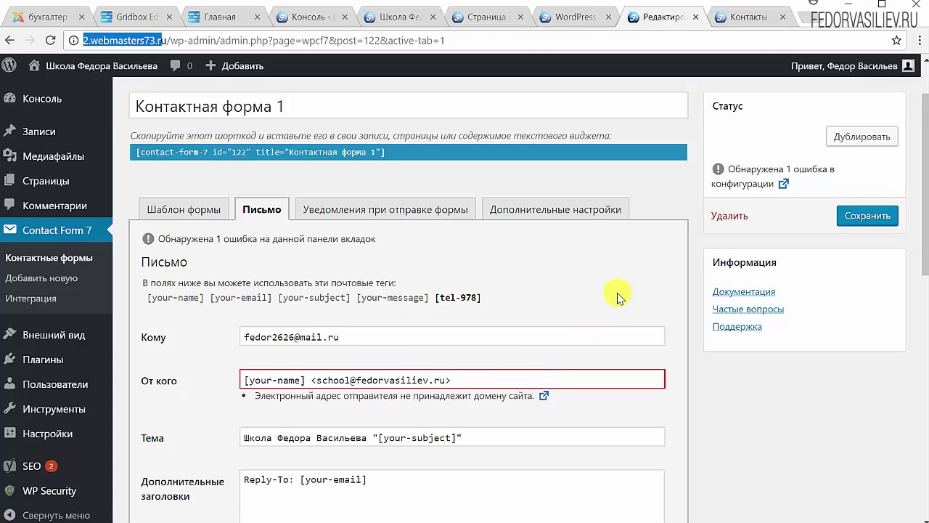
scroll(618, 291, down, 1)
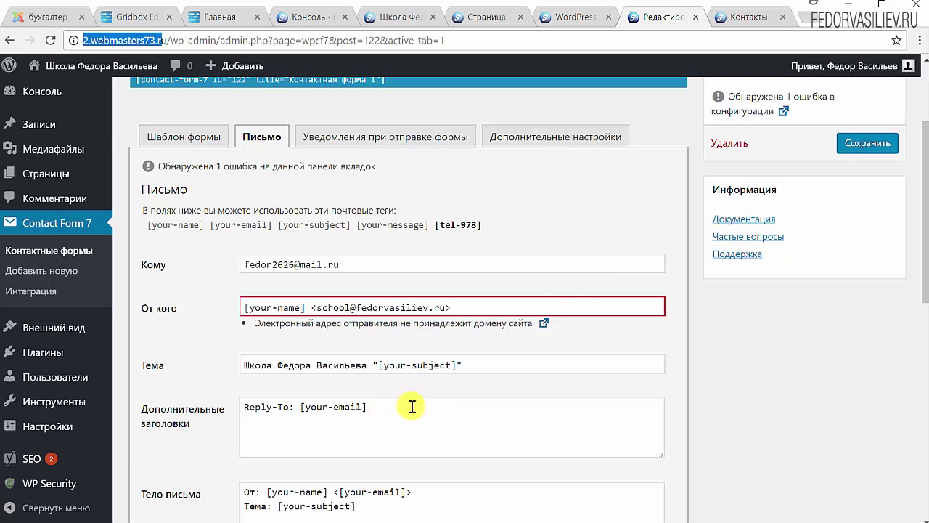
drag(368, 366, 243, 366)
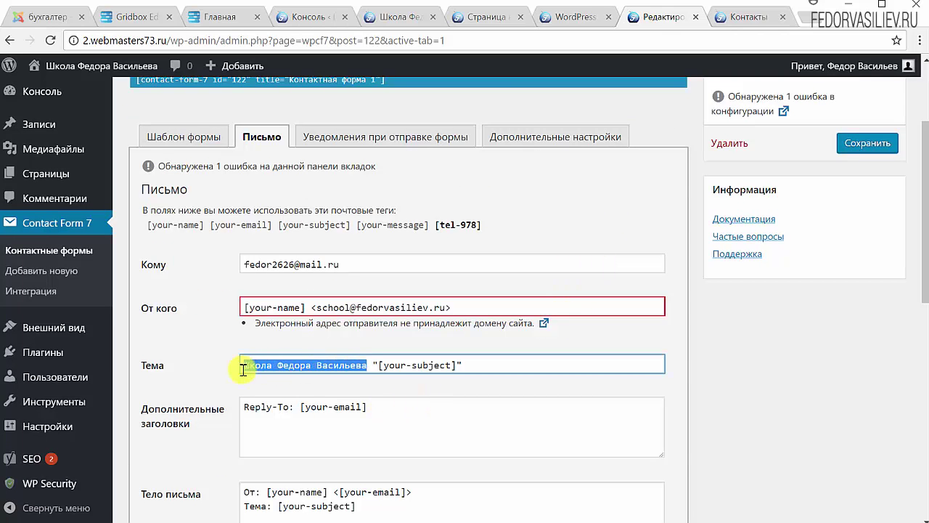
click(335, 366)
drag(368, 365, 242, 365)
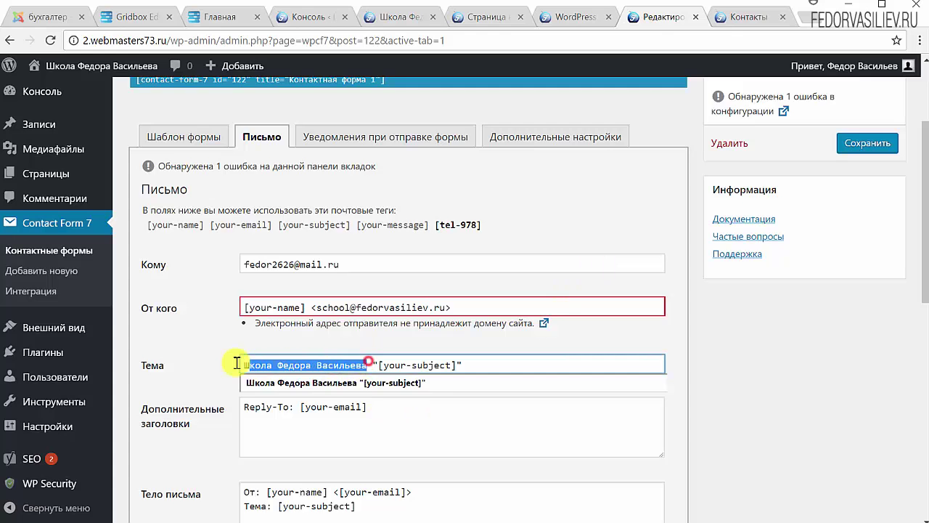
click(194, 356)
scroll(193, 358, down, 3)
drag(401, 393, 245, 276)
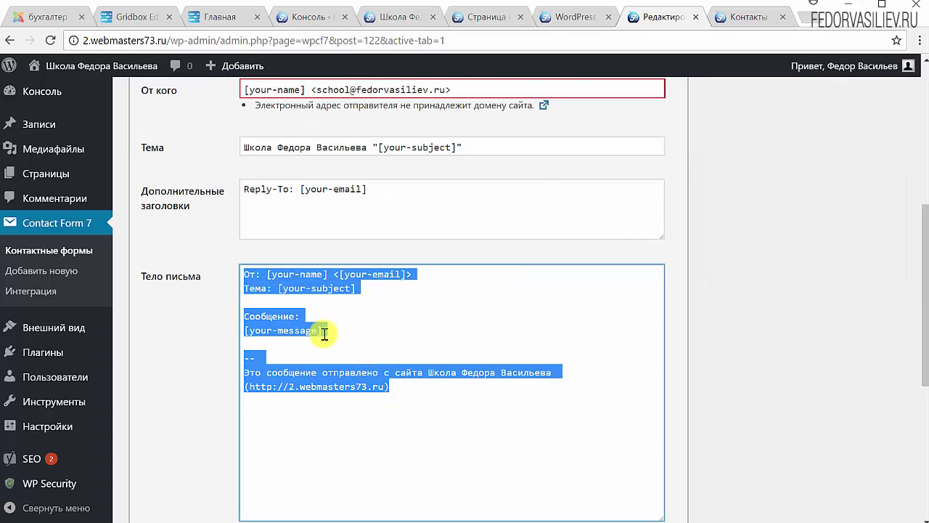
scroll(227, 196, up, 3)
click(204, 131)
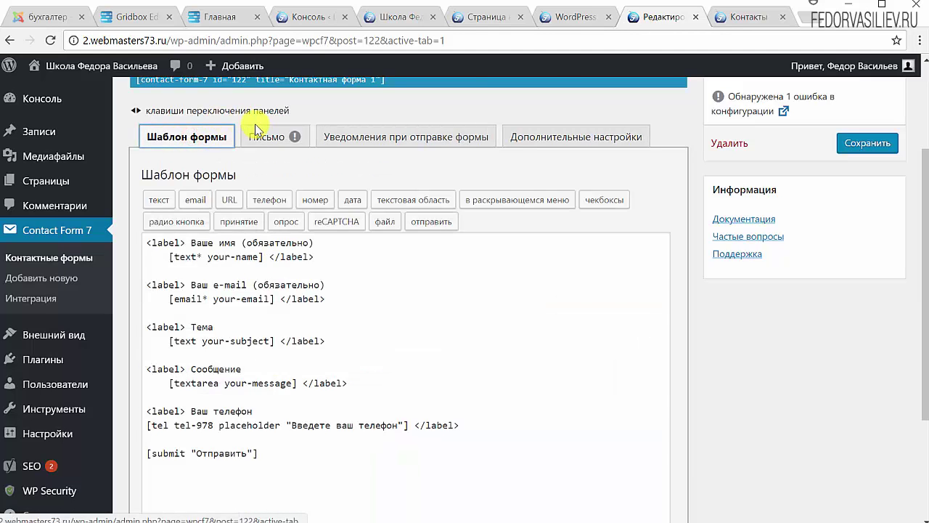
click(261, 137)
drag(483, 226, 441, 229)
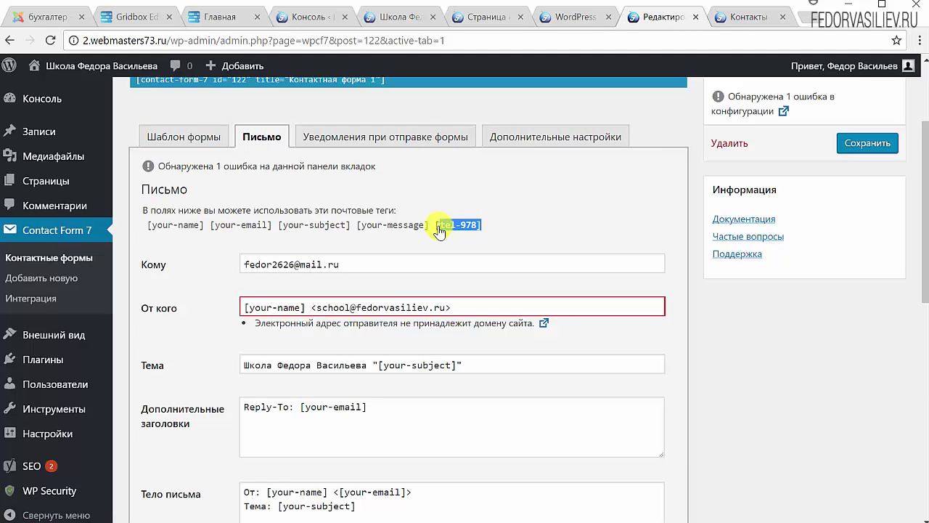
Step: Select and copy the [tel-978] tag from the available mail tags list
scroll(454, 233, down, 3)
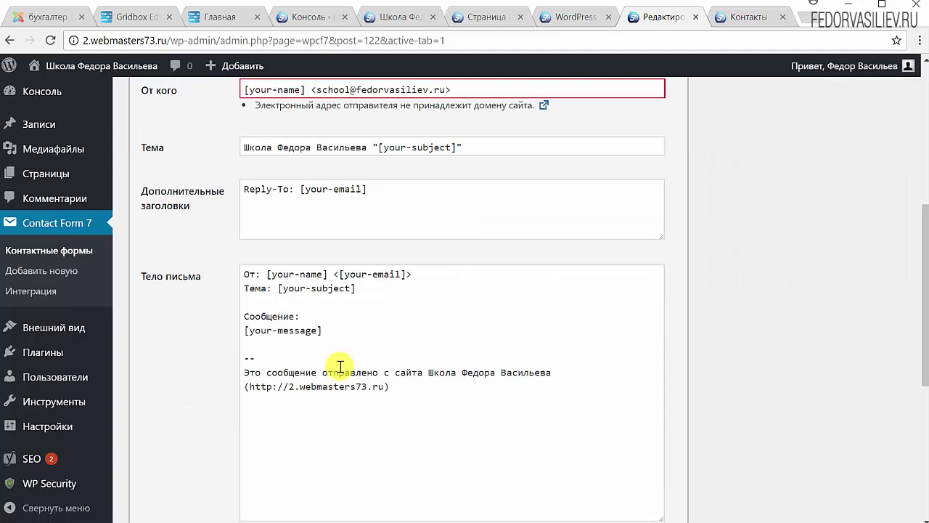
drag(268, 284, 328, 342)
shift+click(317, 411)
scroll(479, 290, up, 4)
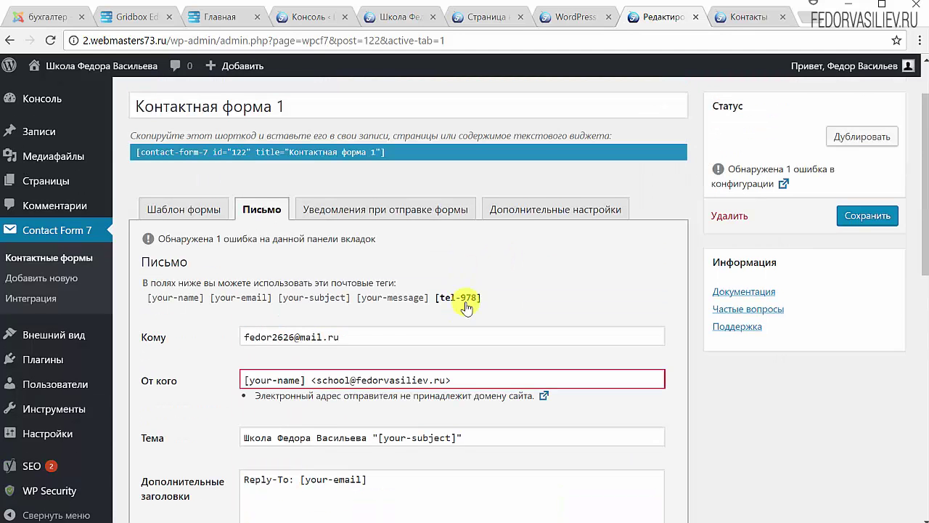
triple_click(486, 292)
click(472, 300)
drag(486, 293, 438, 309)
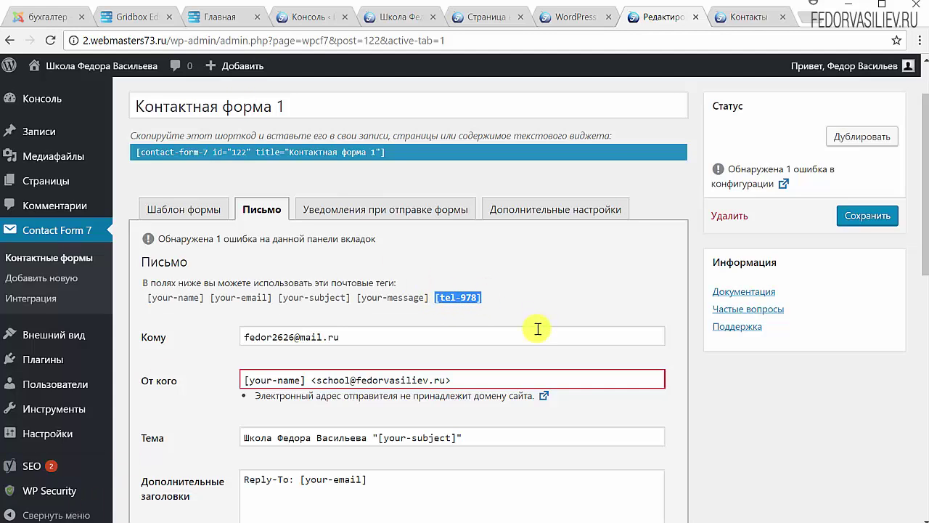
click(512, 298)
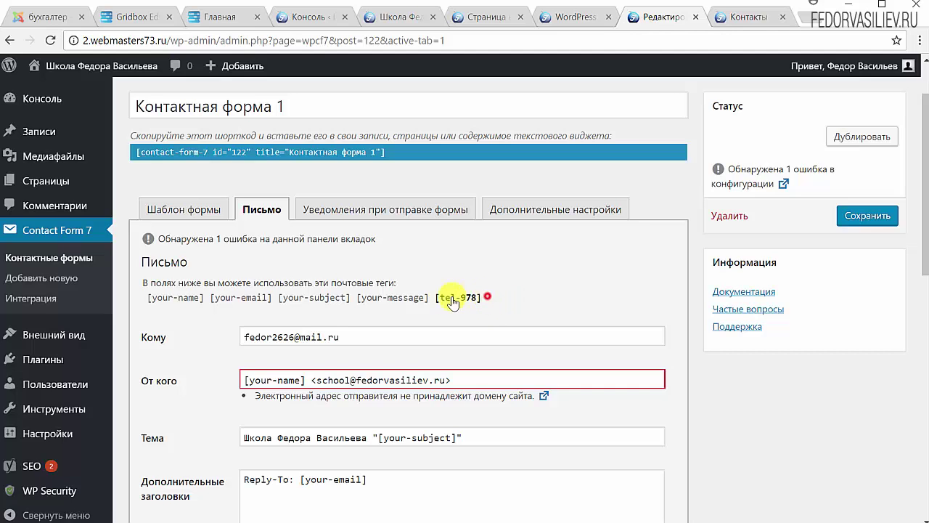
drag(452, 302, 440, 304)
scroll(519, 295, down, 2)
click(500, 180)
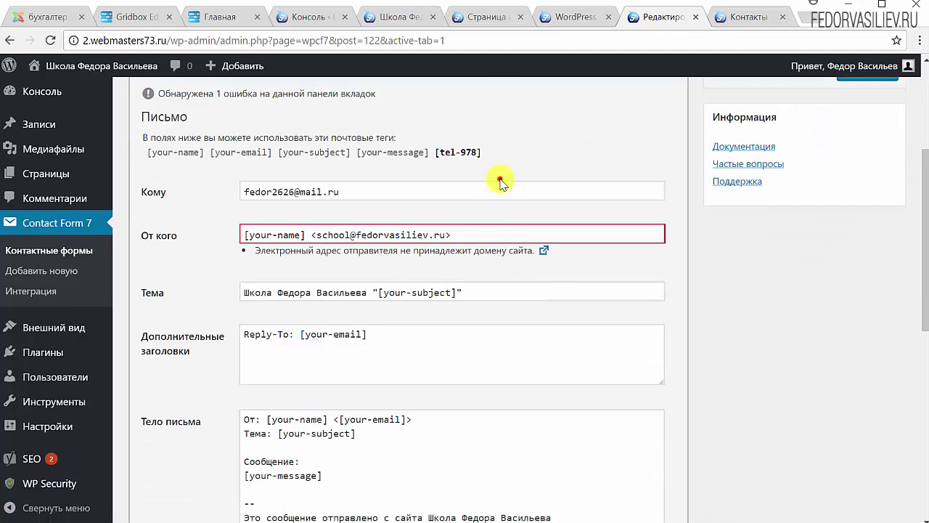
drag(497, 153, 434, 155)
right_click(441, 154)
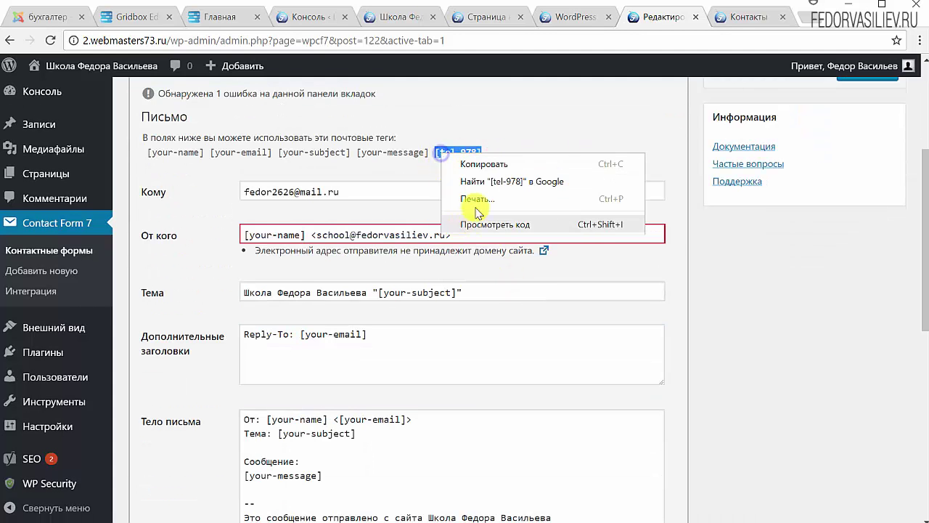
click(484, 168)
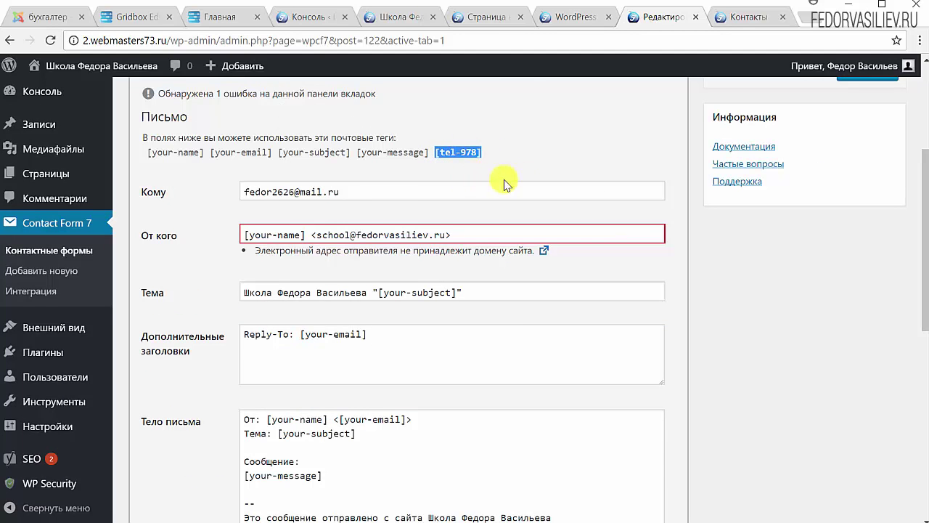
Step: Check tel-978 in the Шаблон формы template, then go back to the Письмо settings
scroll(442, 174, up, 1)
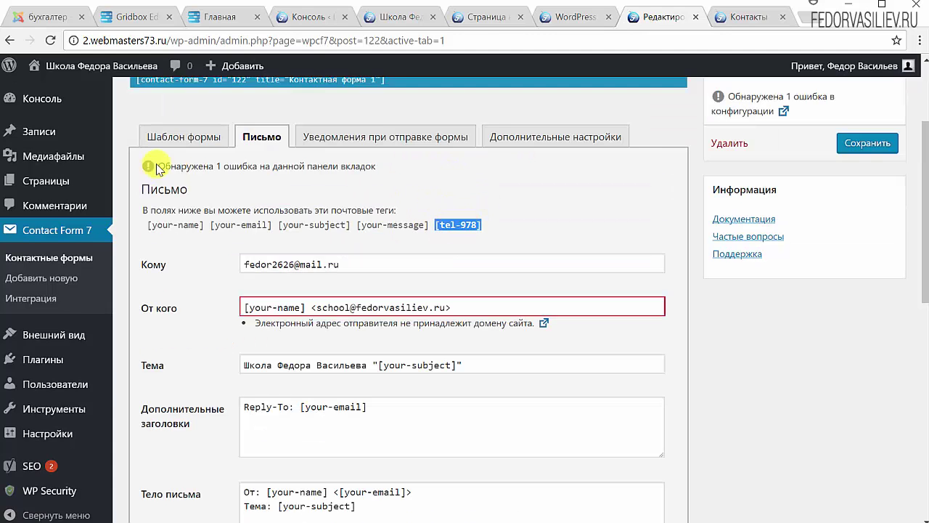
click(181, 145)
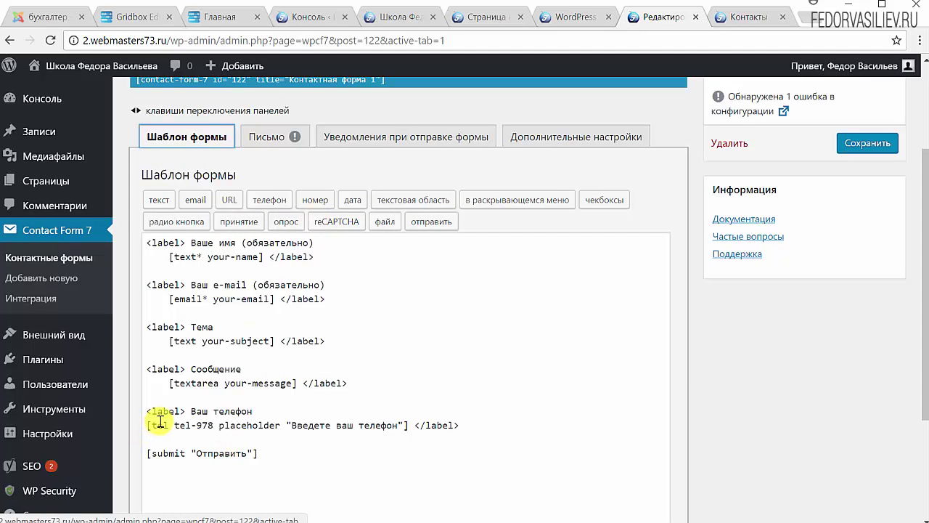
drag(334, 425, 392, 425)
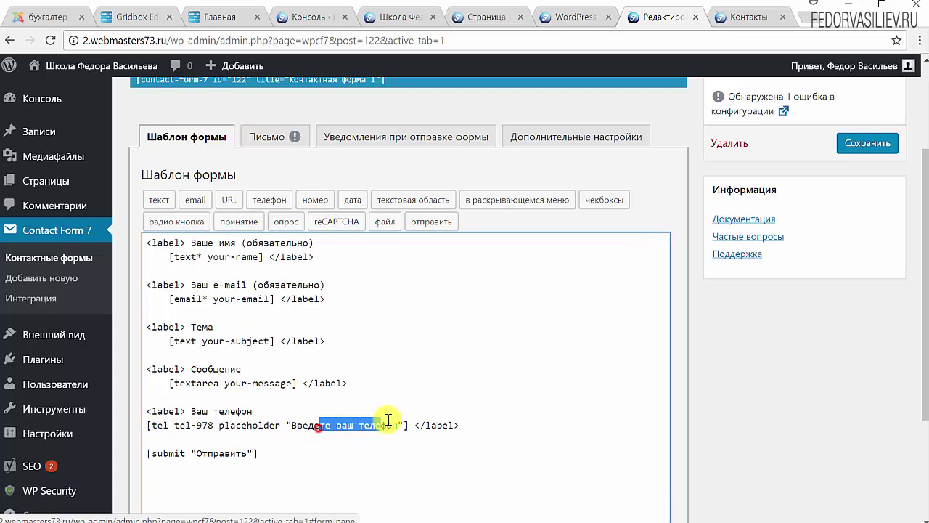
drag(190, 410, 312, 424)
click(211, 437)
drag(214, 424, 172, 425)
scroll(346, 193, up, 3)
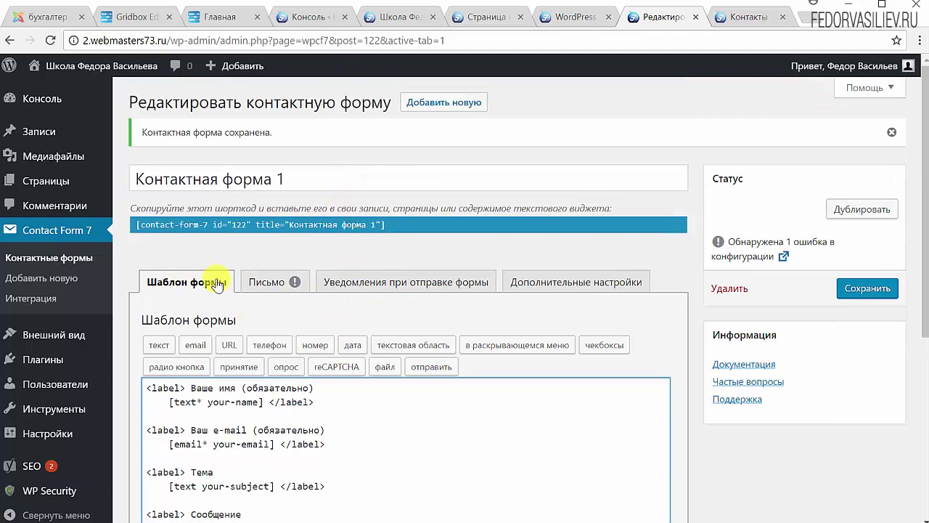
click(263, 283)
scroll(493, 262, down, 4)
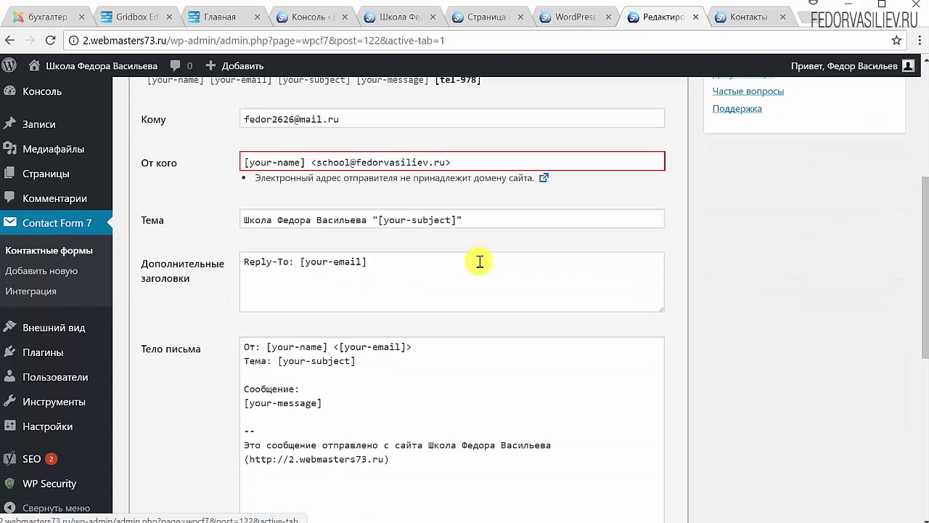
Step: Add a 'Телефон:' label line above [tel-978] in the mail body
click(379, 398)
key(Return)
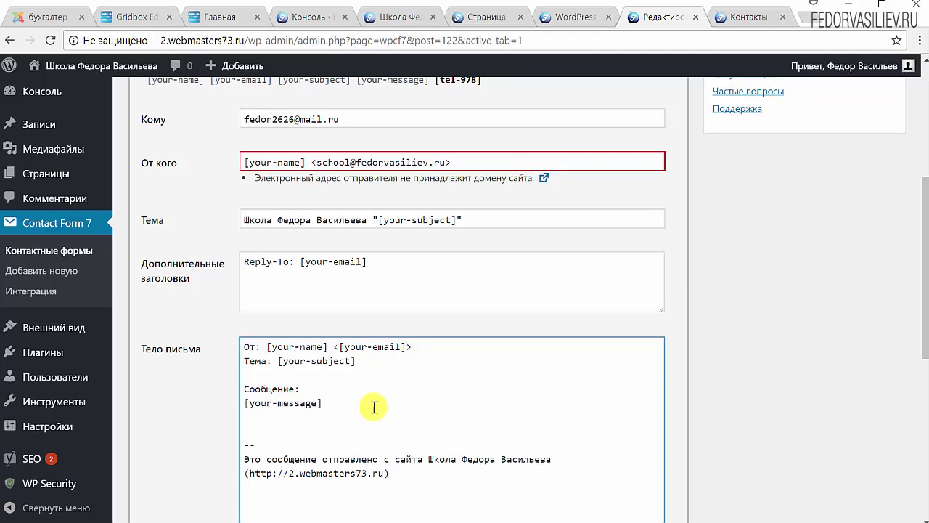
click(246, 417)
key(Return)
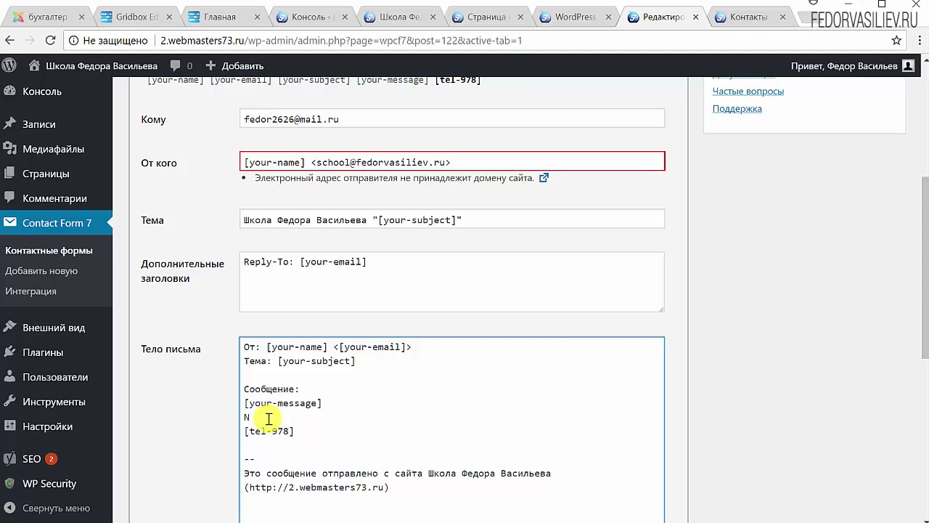
text(Телефон:)
click(244, 417)
key(Return)
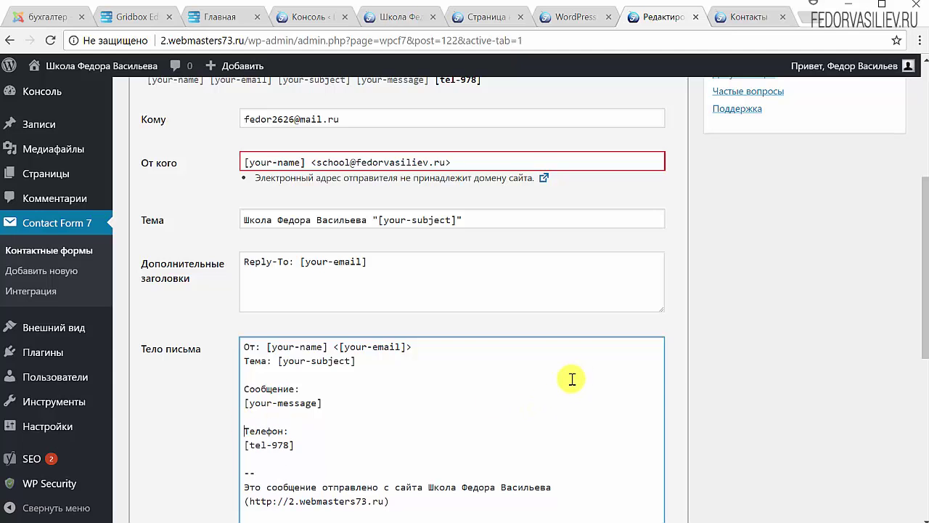
Step: Review the От кого sender and Кому recipient values in the mail settings
scroll(571, 379, up, 1)
drag(472, 290, 323, 302)
drag(420, 359, 289, 335)
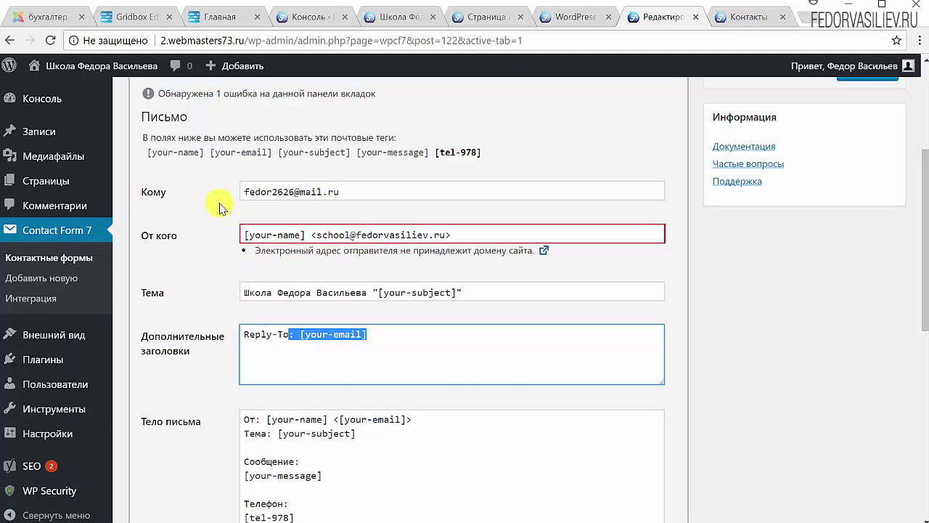
drag(318, 237, 473, 235)
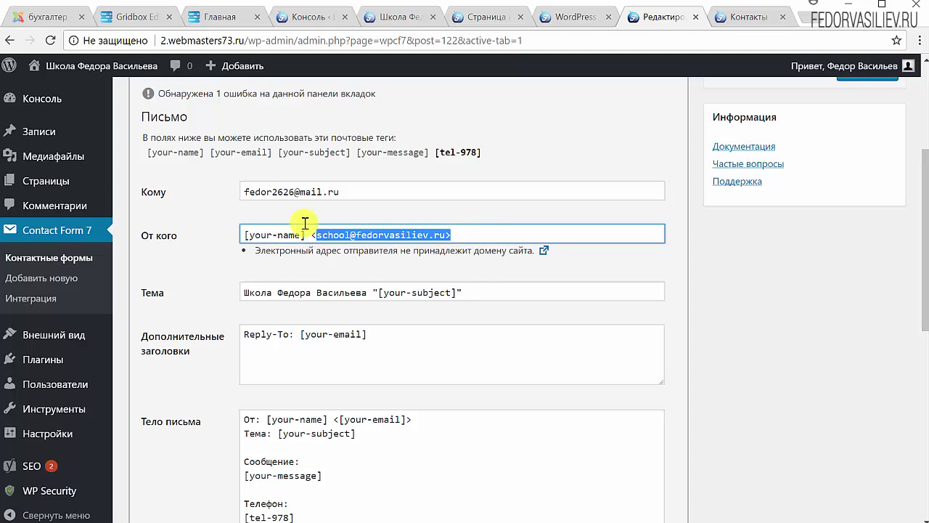
triple_click(357, 191)
click(204, 206)
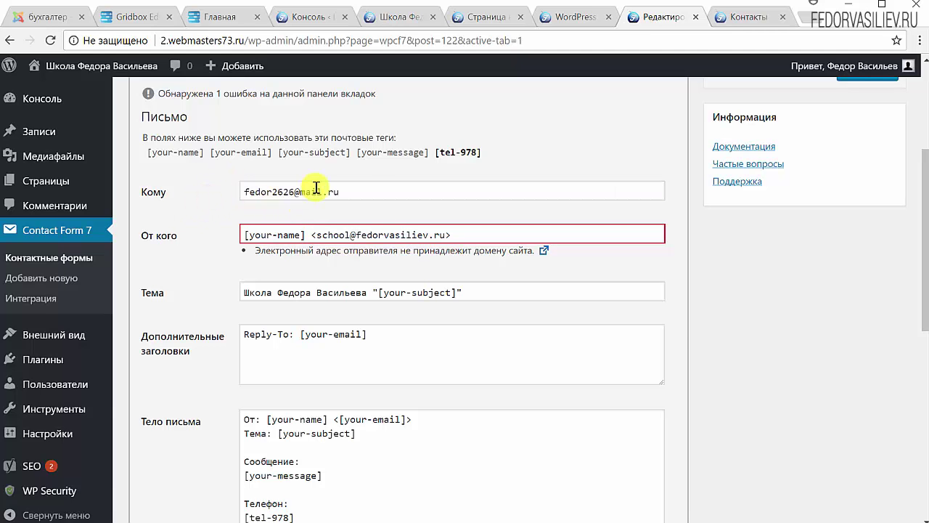
triple_click(359, 192)
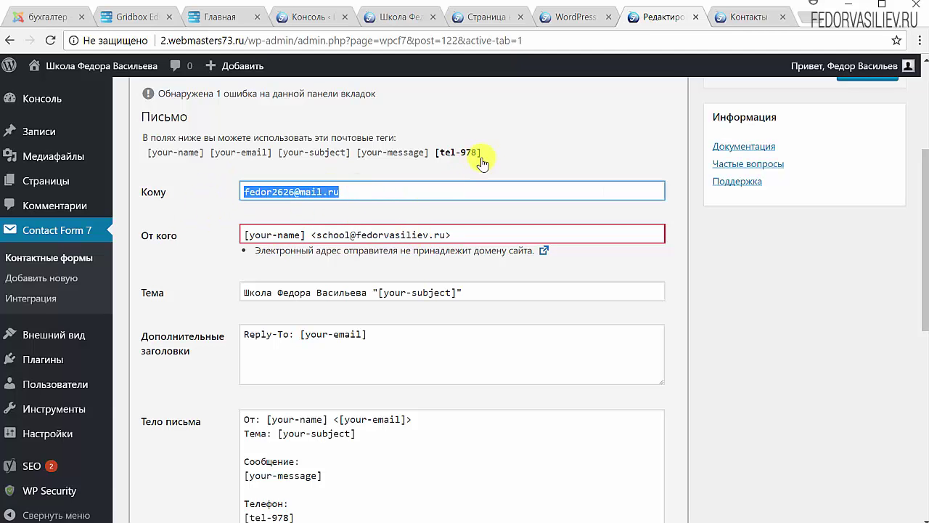
click(626, 149)
Step: Enable HTML-format mail, save the form, and return to the live Контакты page
scroll(576, 197, down, 5)
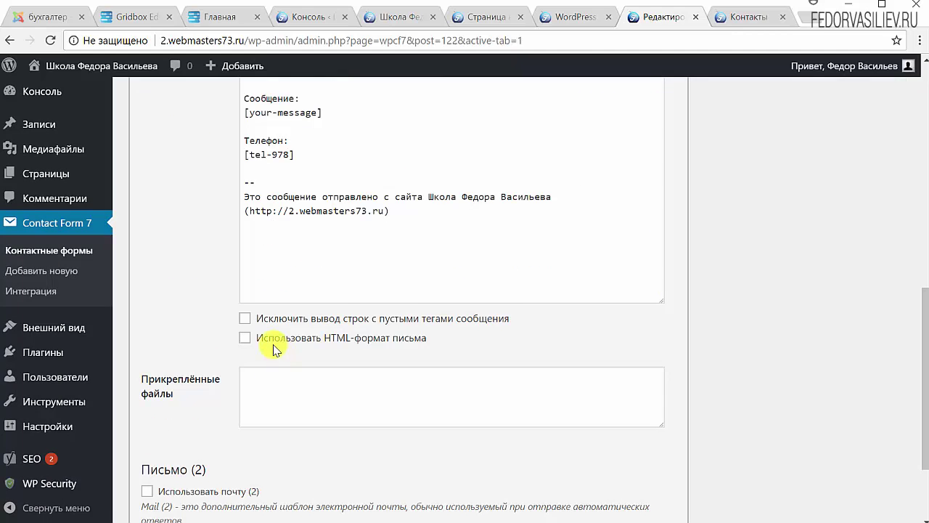
click(278, 339)
scroll(347, 353, down, 2)
click(160, 453)
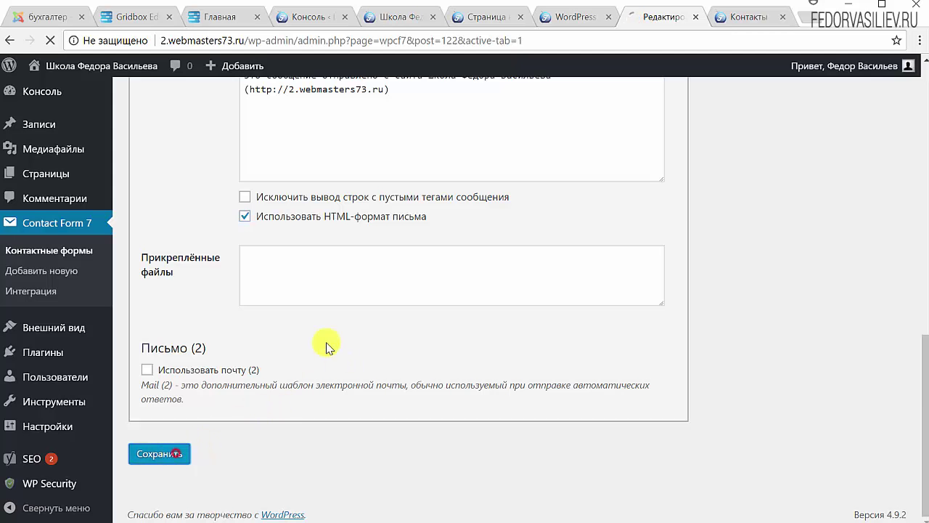
key(ctrl+Tab)
scroll(374, 272, down, 1)
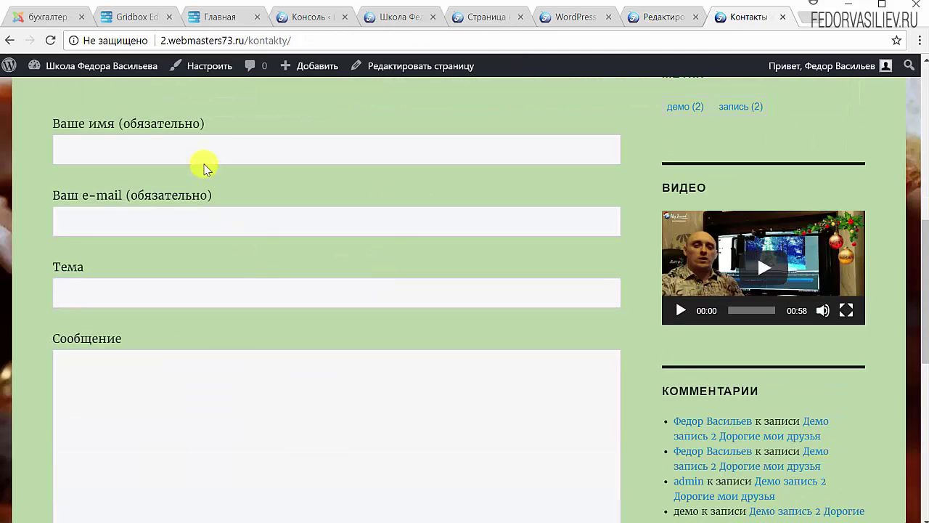
Step: Fill the Контакты form with name тест, the suggested e-mail, message привет and phone 999, then send it
click(204, 147)
text(т)
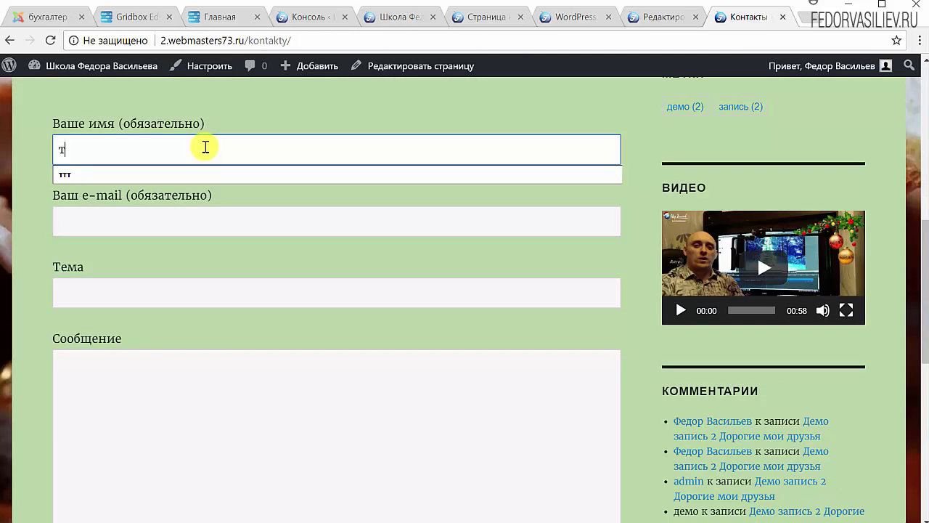
text(ест)
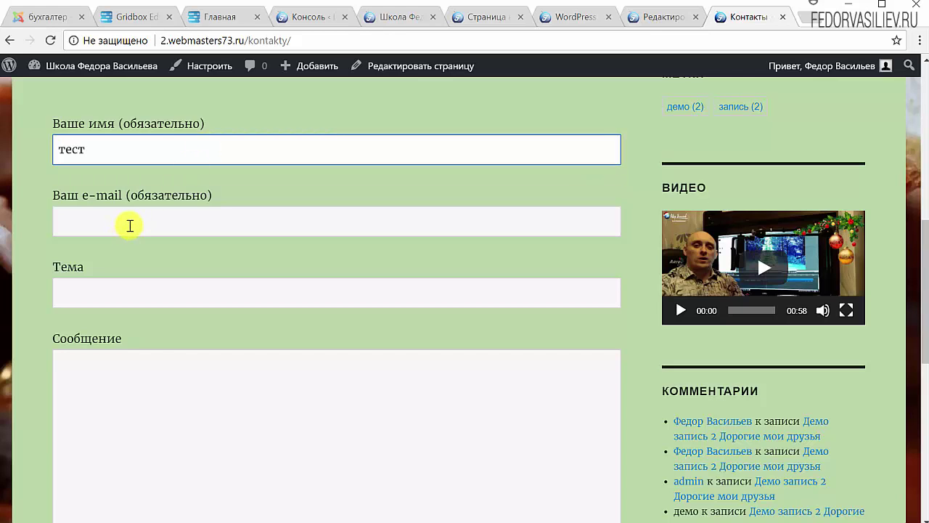
click(128, 222)
click(120, 248)
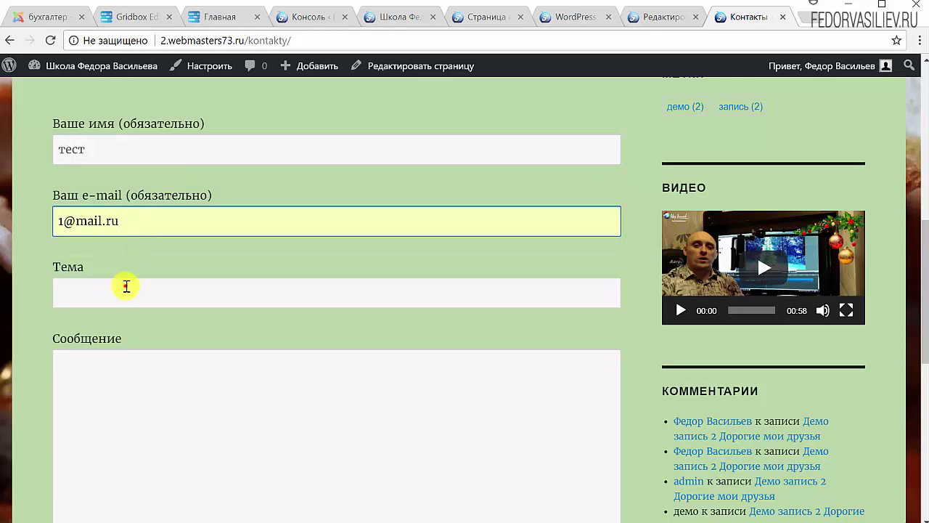
click(125, 287)
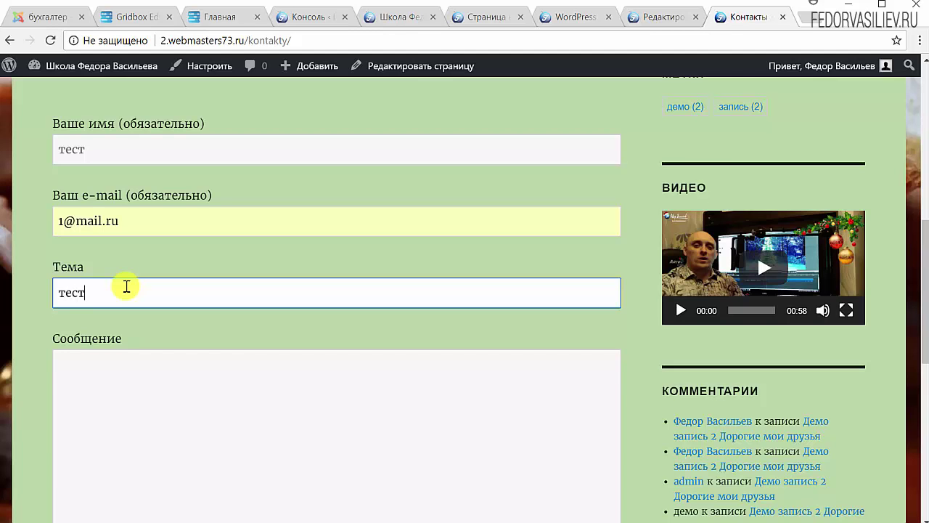
click(223, 483)
scroll(222, 472, down, 3)
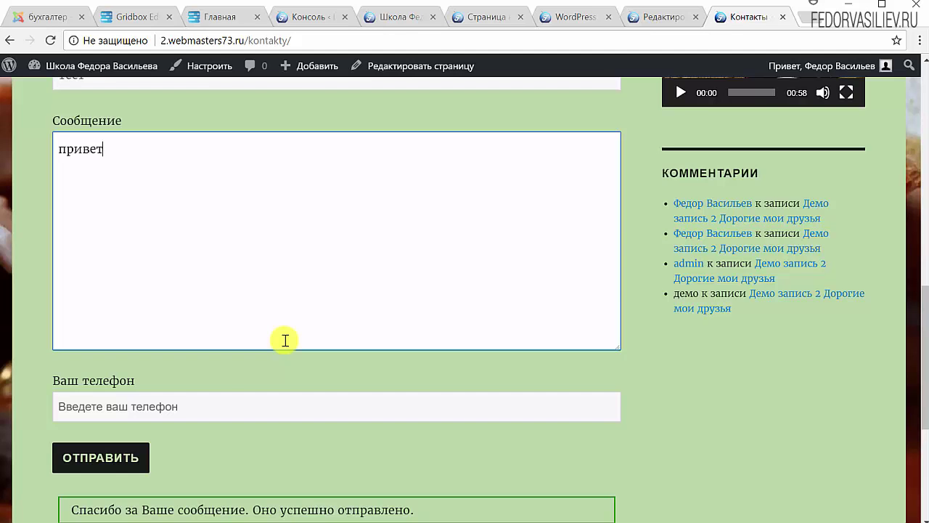
click(225, 400)
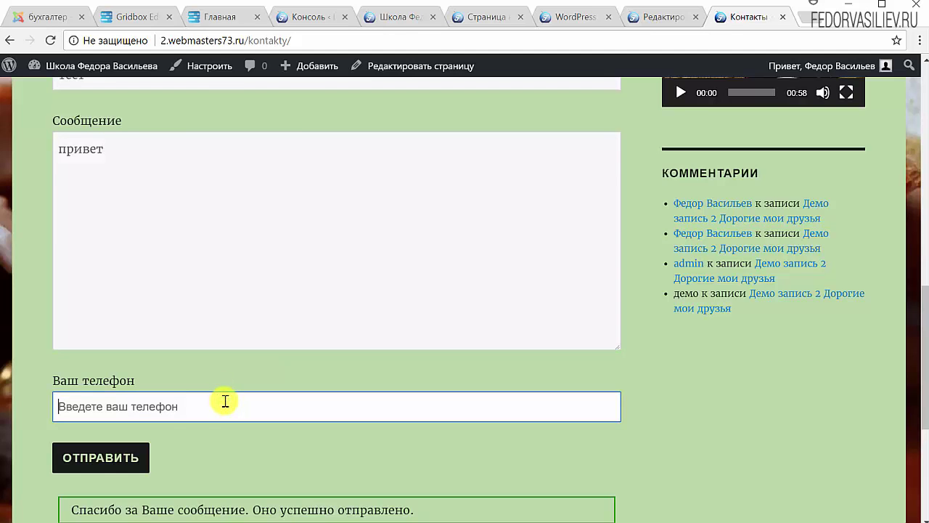
text(999)
scroll(280, 153, down, 2)
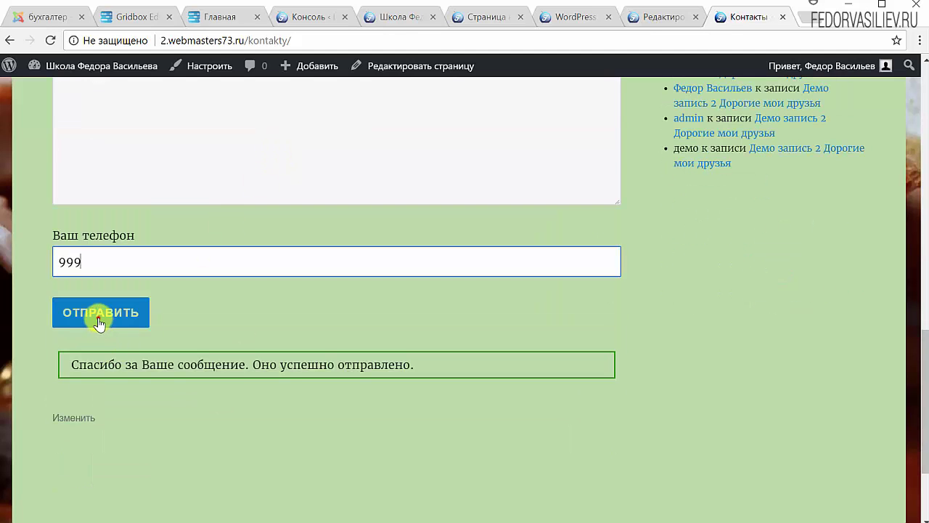
click(99, 324)
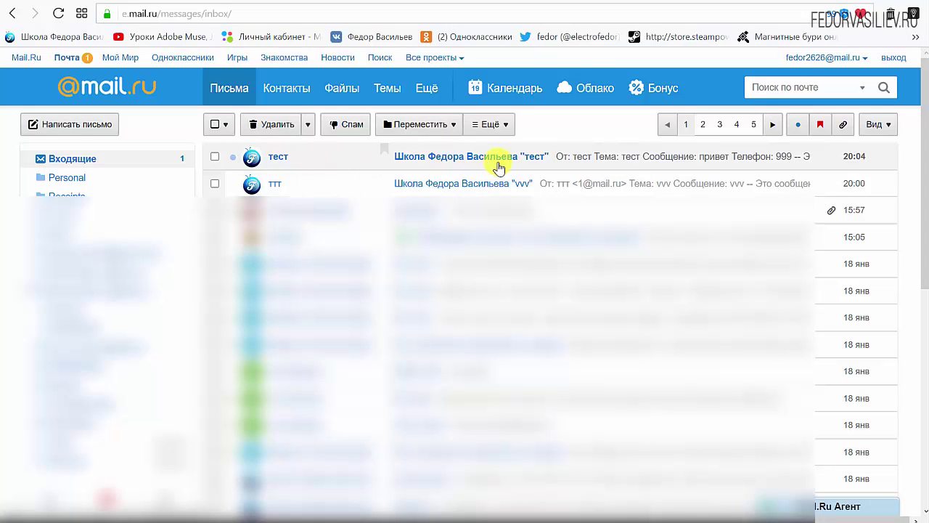
Step: Open the newest 'Школа Федора Васильева "тест"' letter and check it shows Телефон: 999
click(442, 155)
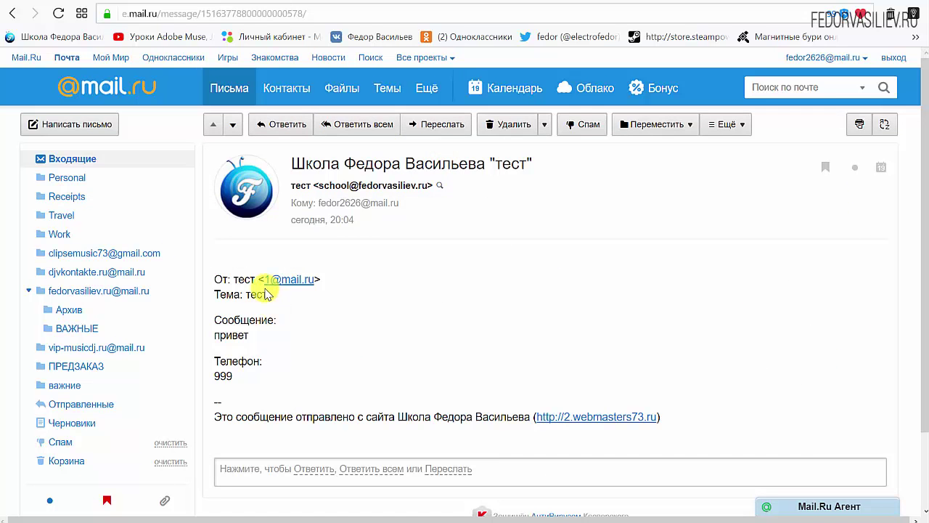
double_click(338, 281)
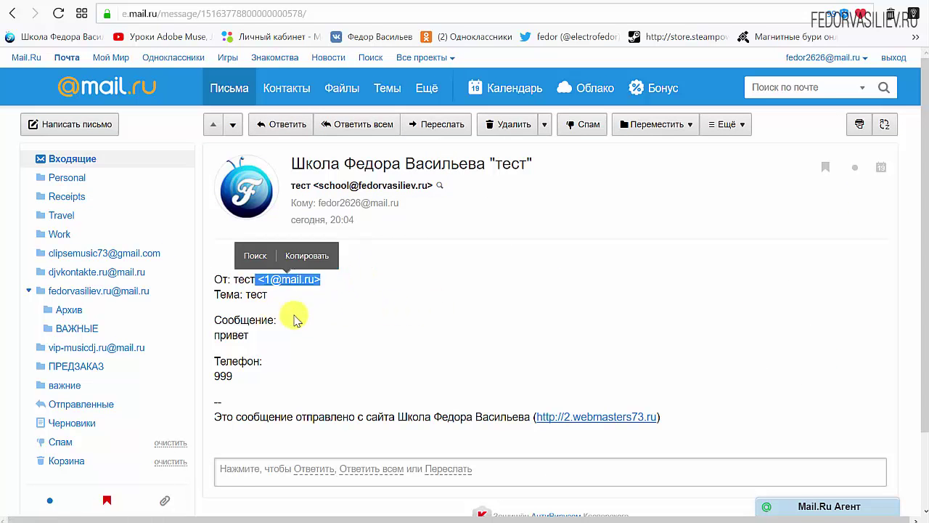
click(356, 297)
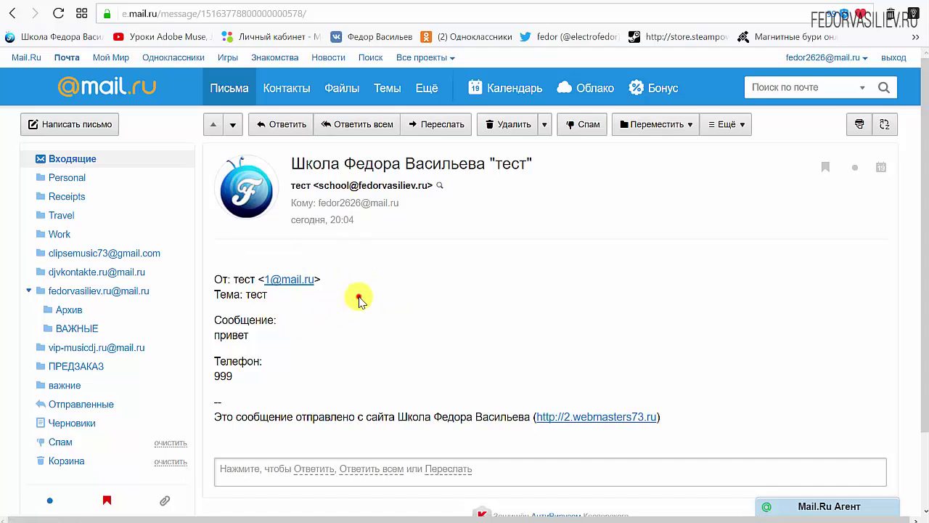
double_click(263, 293)
drag(276, 320, 221, 320)
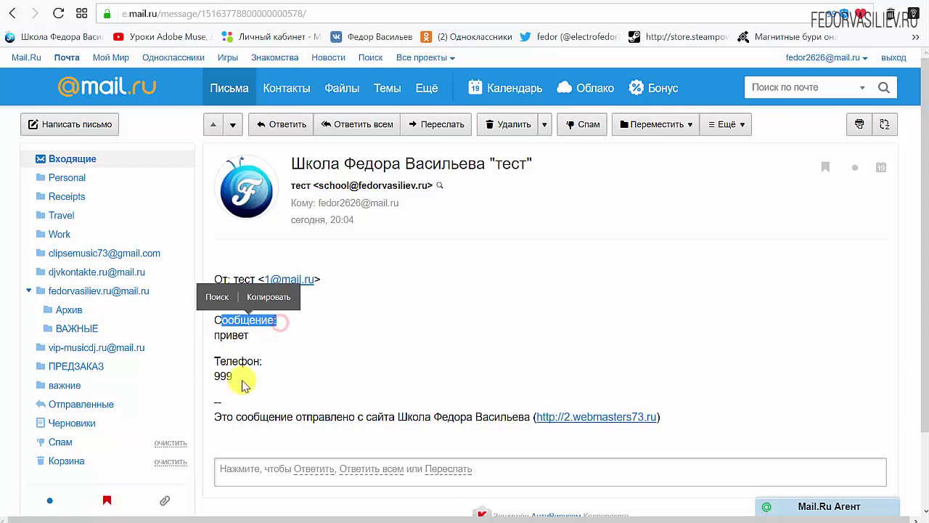
drag(265, 361, 214, 360)
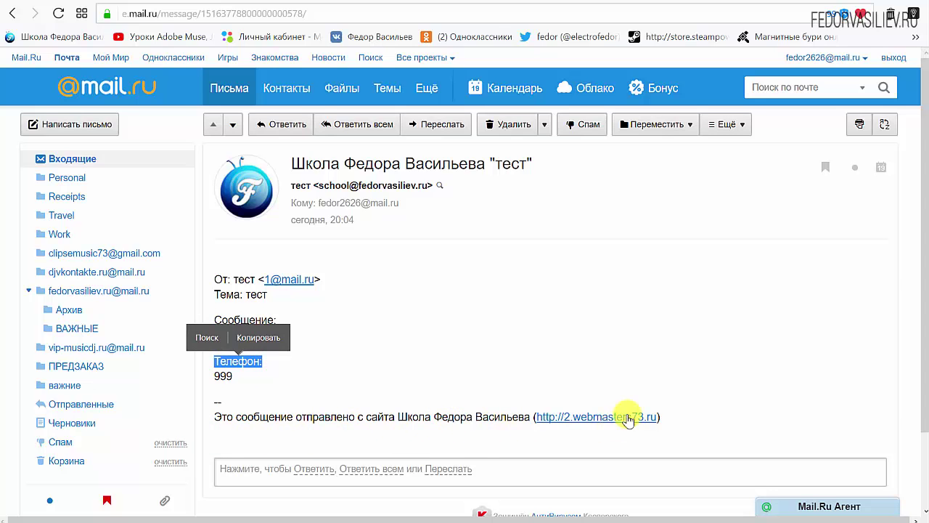
drag(674, 417, 537, 418)
click(447, 336)
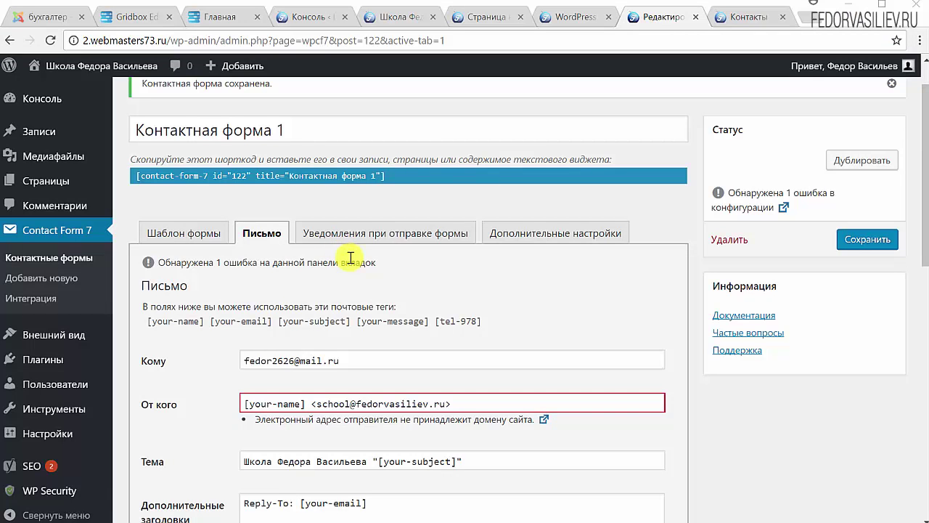
Step: Show the Уведомления при отправке формы messages and review the success message text
click(394, 232)
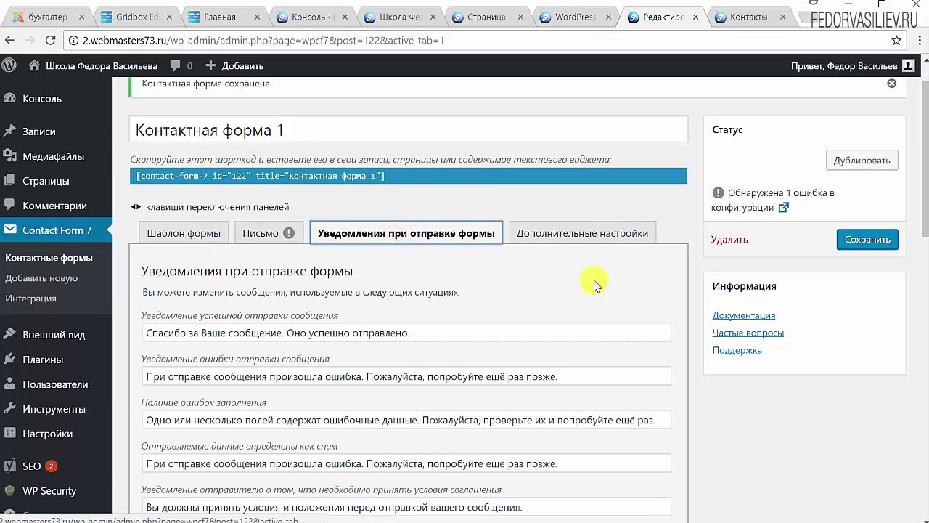
scroll(593, 285, down, 2)
click(428, 186)
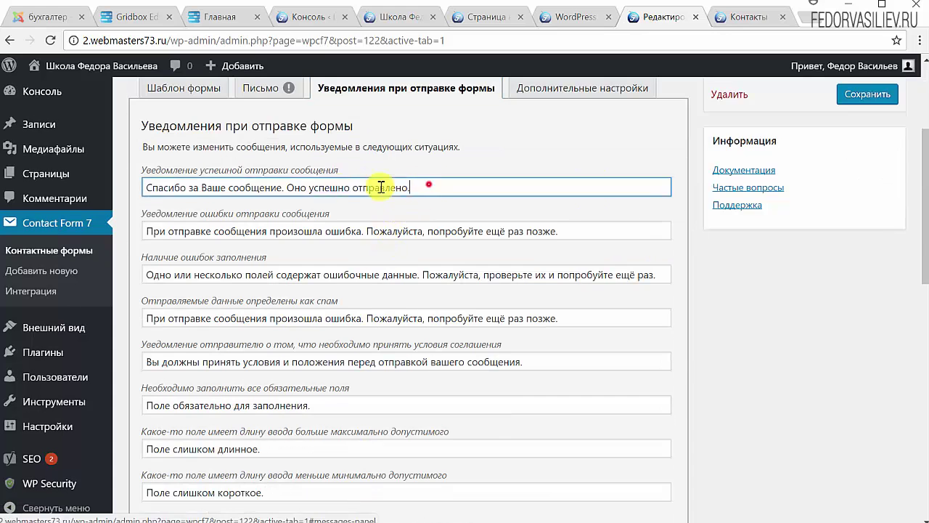
drag(381, 187, 129, 182)
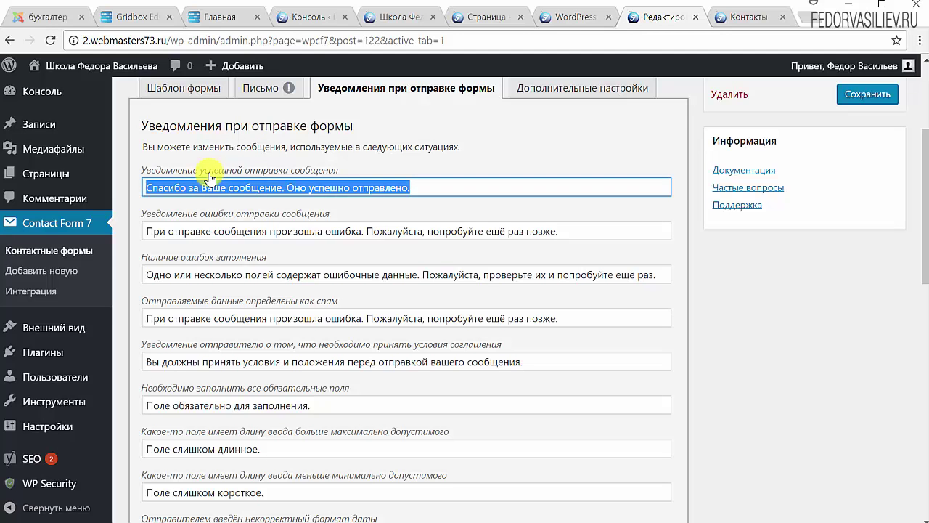
scroll(209, 178, down, 9)
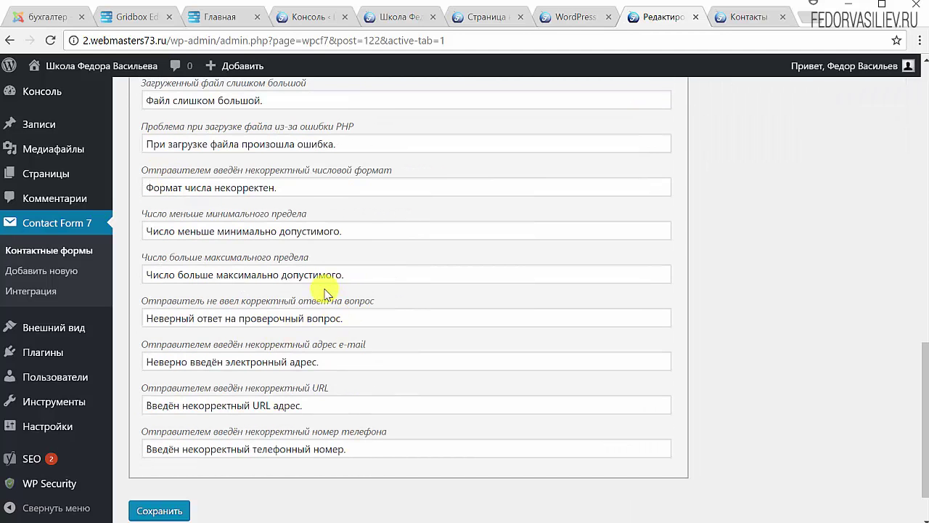
scroll(331, 274, up, 7)
scroll(197, 298, up, 3)
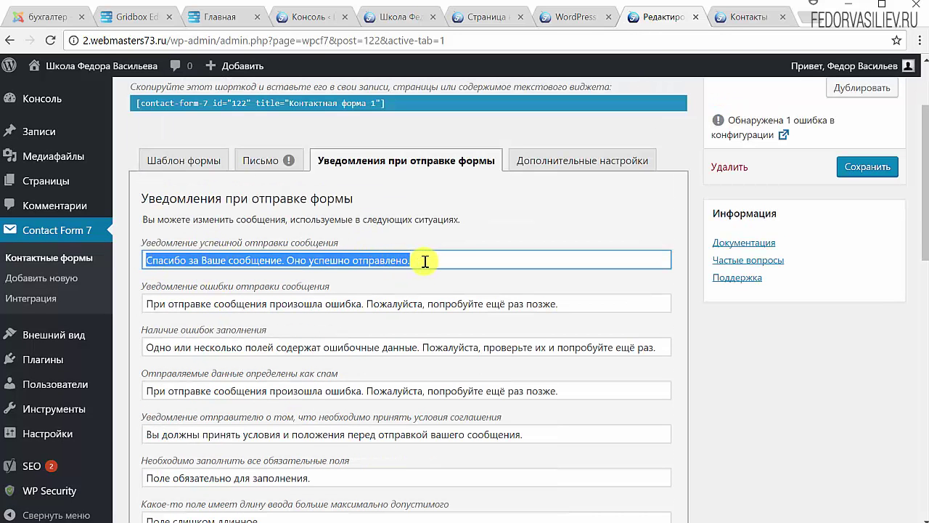
scroll(425, 262, down, 3)
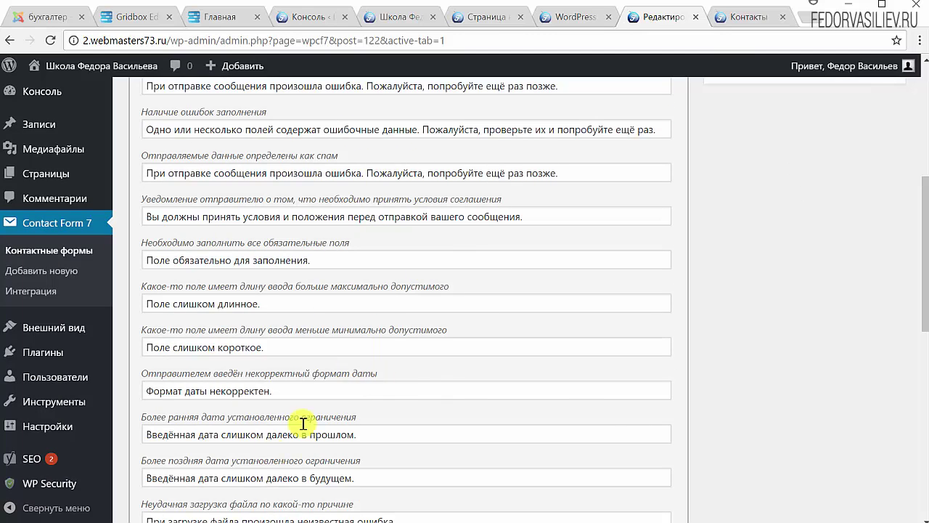
Step: Review the error messages down to the invalid phone number text, then save the form
drag(457, 331, 377, 336)
drag(451, 286, 390, 289)
drag(312, 260, 233, 261)
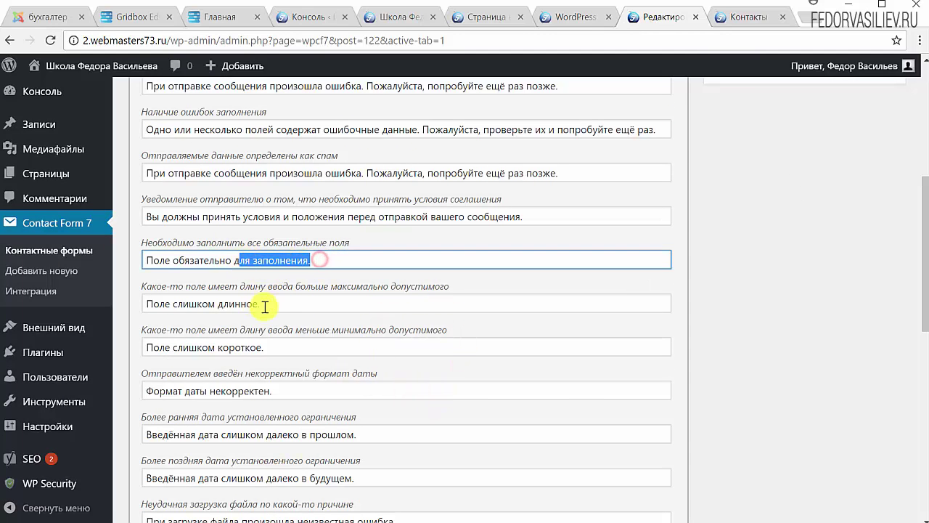
drag(270, 303, 137, 307)
drag(267, 347, 150, 347)
scroll(349, 297, down, 3)
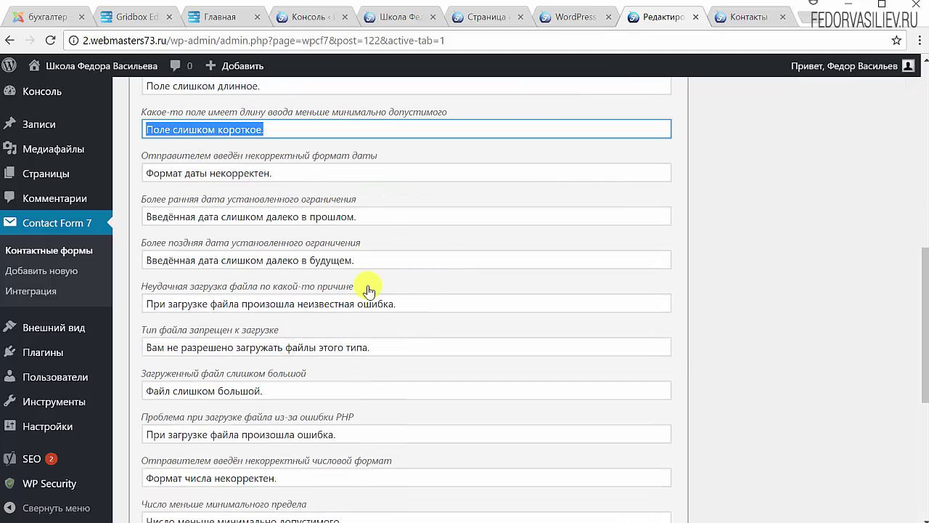
drag(377, 258, 161, 263)
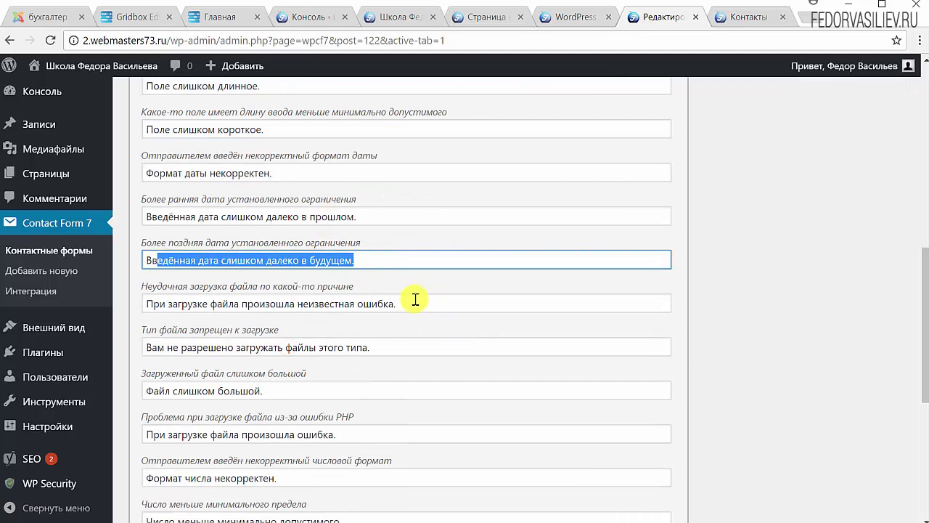
drag(413, 302, 209, 305)
scroll(330, 392, down, 4)
scroll(332, 388, up, 9)
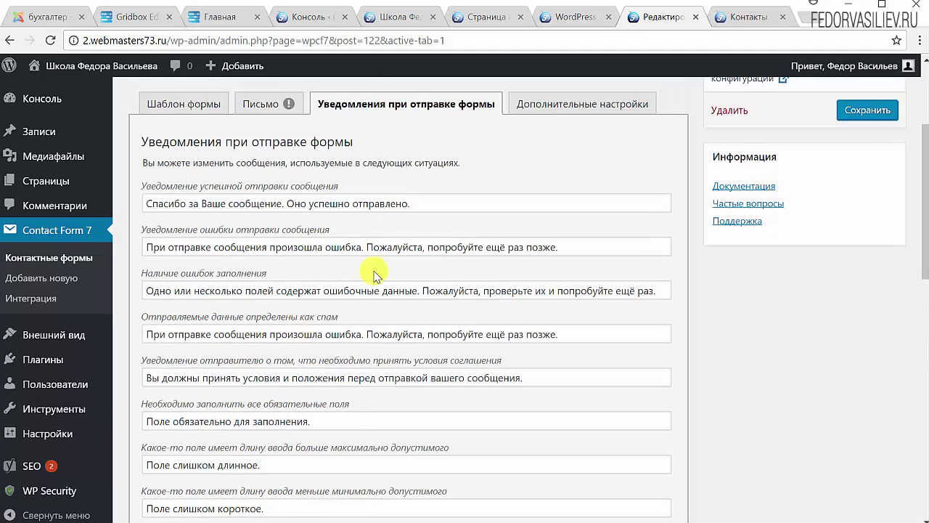
scroll(283, 376, down, 6)
scroll(326, 349, down, 5)
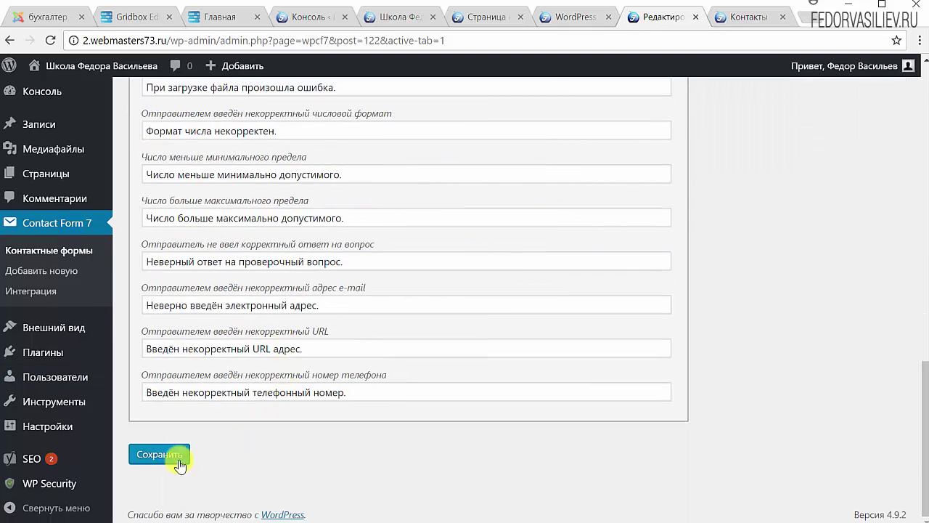
click(174, 395)
scroll(359, 348, up, 7)
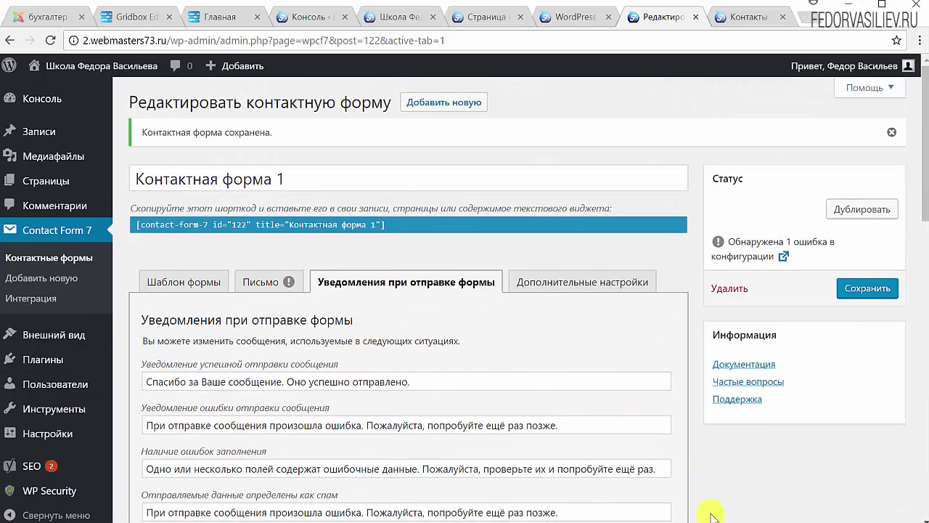
Step: Confirm the Дополнительные настройки box is empty, go back to Шаблон формы, then view the live Контакты page
click(561, 287)
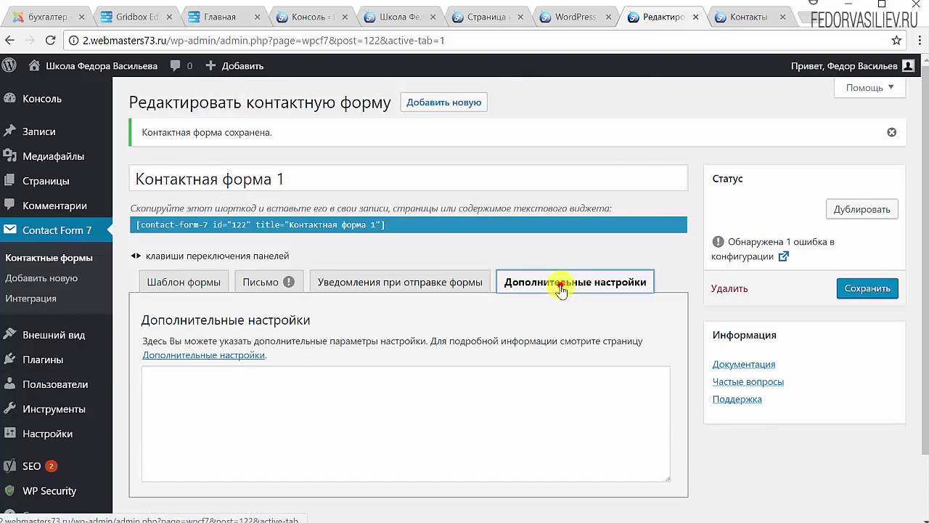
click(280, 404)
scroll(244, 384, down, 1)
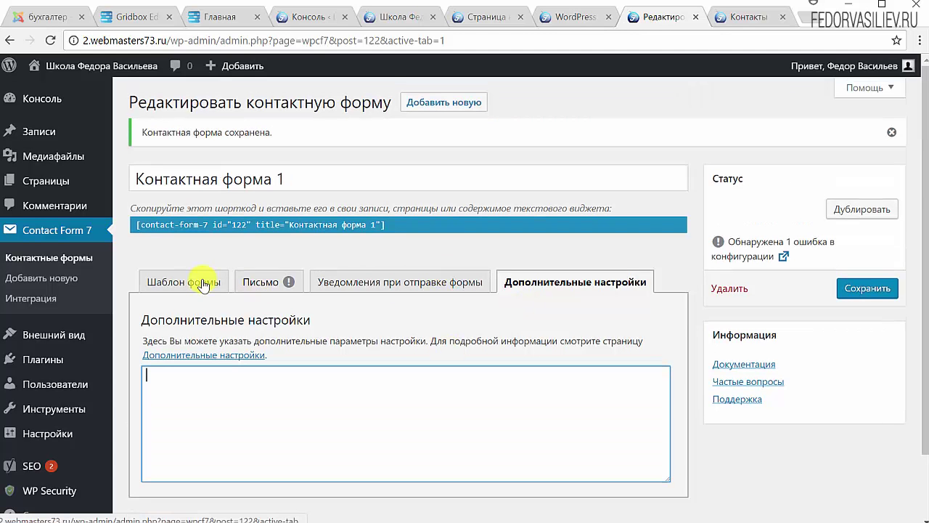
click(190, 282)
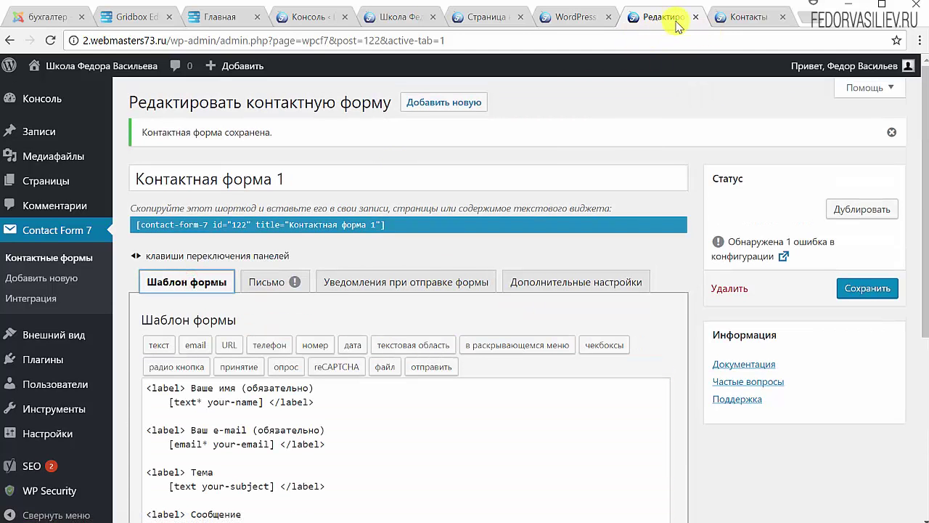
click(743, 24)
Step: Scroll through the live Контакты page, then look over the form template in the editor
scroll(367, 281, down, 3)
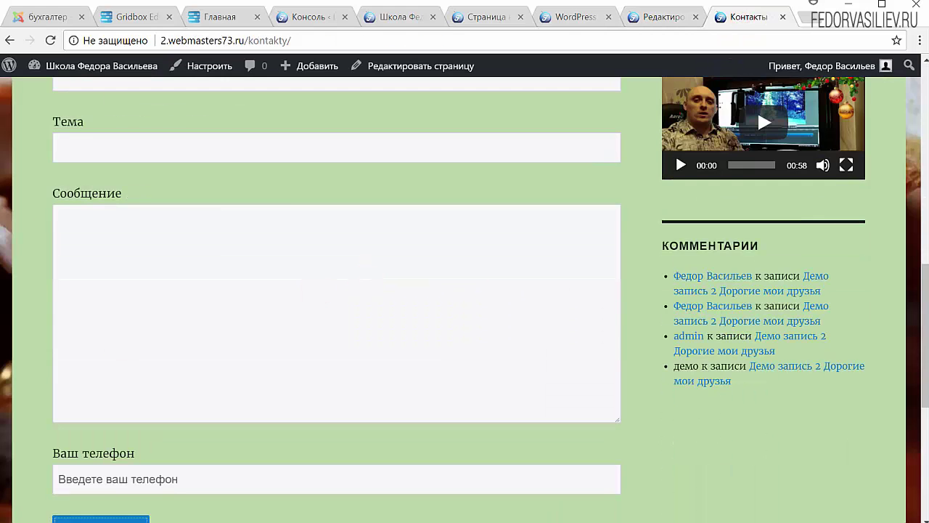
scroll(289, 211, down, 2)
scroll(275, 123, up, 4)
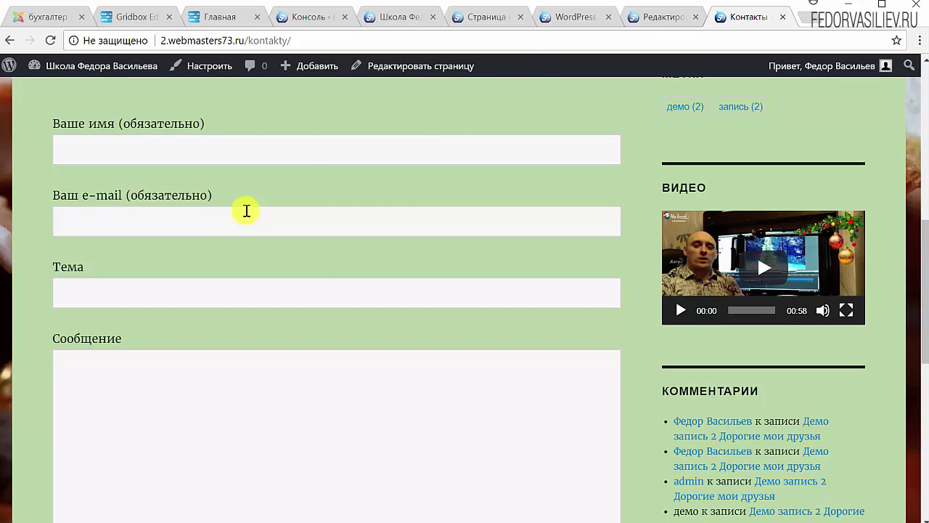
scroll(307, 282, down, 3)
click(661, 16)
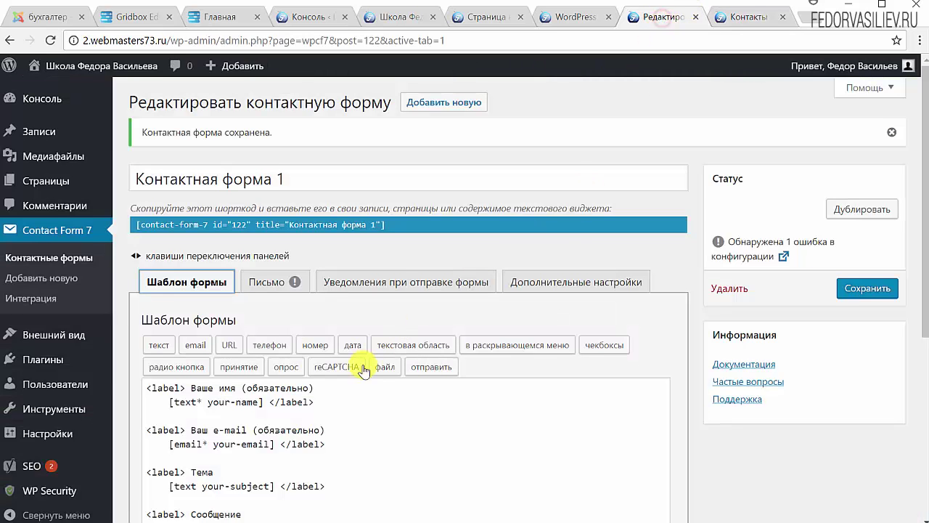
scroll(339, 376, down, 1)
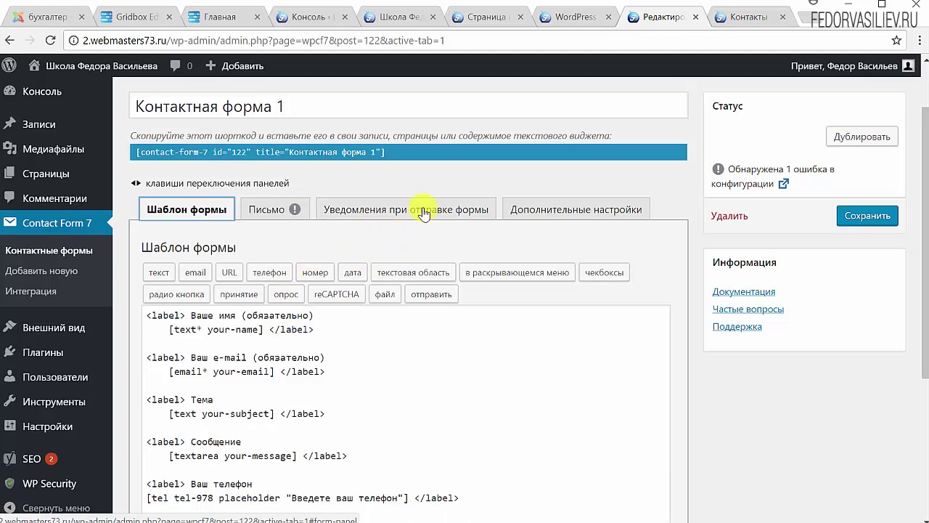
Step: Submit the Контакты form again to get the 'Спасибо за Ваше сообщение' confirmation
click(732, 22)
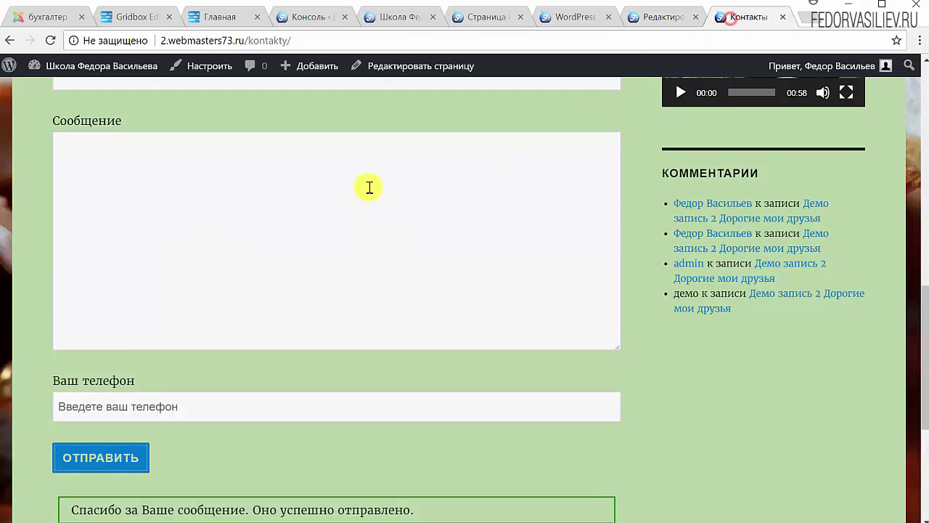
scroll(369, 187, up, 6)
scroll(118, 242, down, 3)
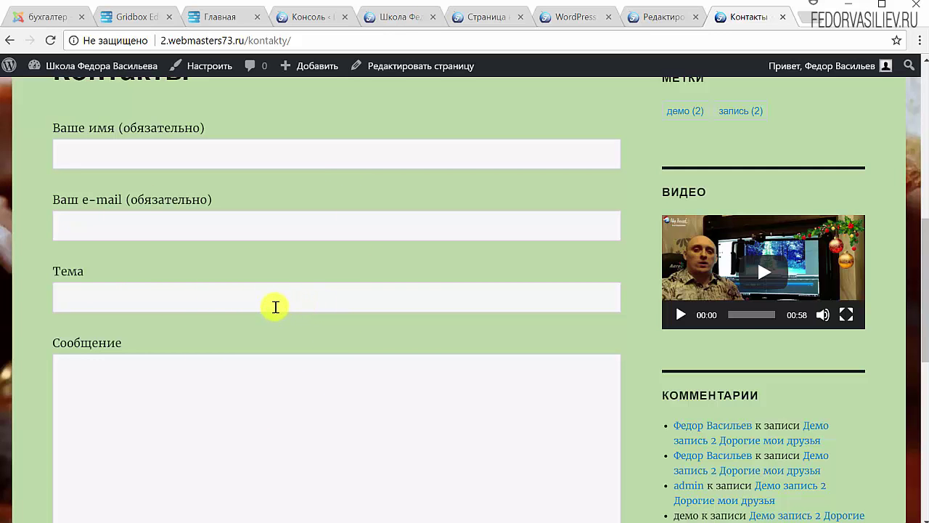
scroll(282, 302, down, 2)
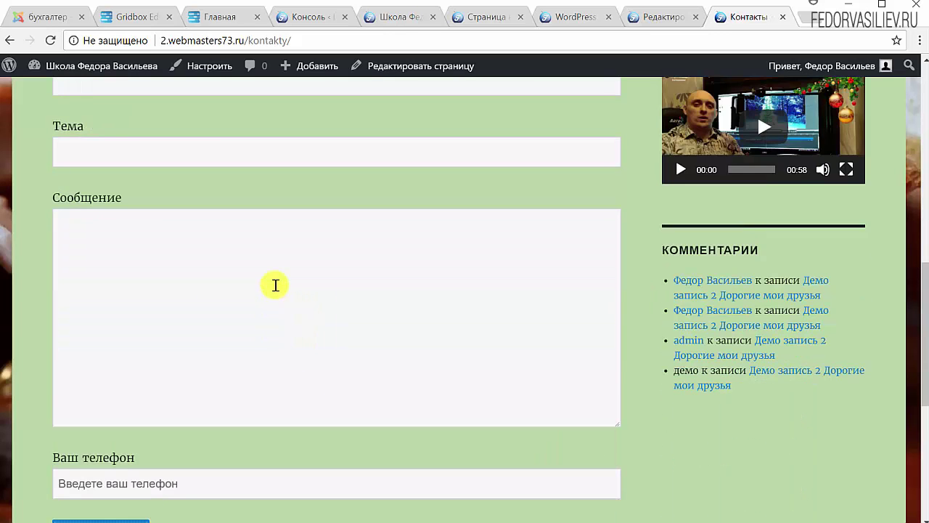
scroll(273, 284, down, 3)
click(125, 311)
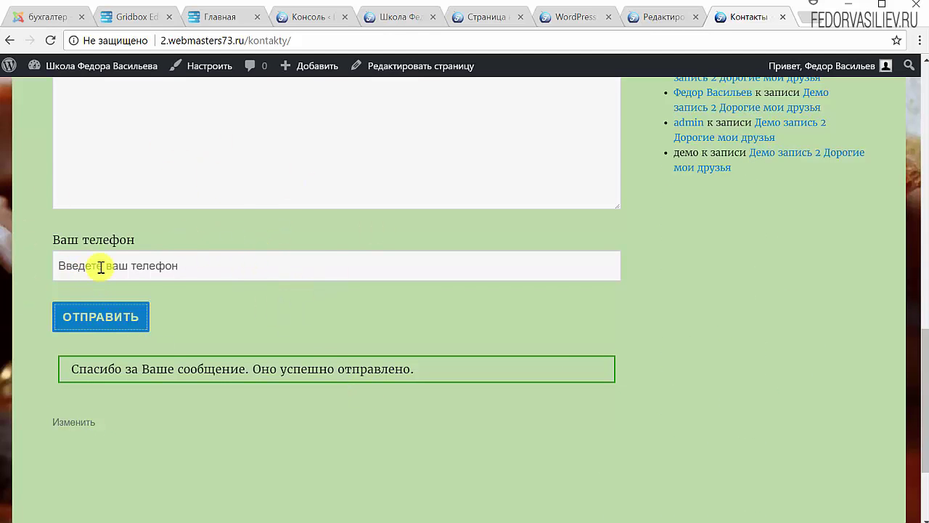
scroll(109, 283, up, 8)
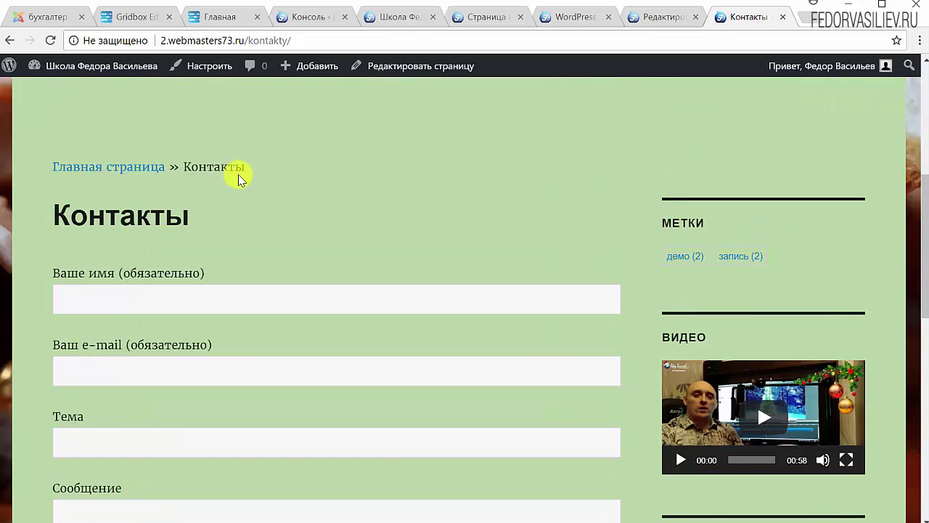
click(657, 17)
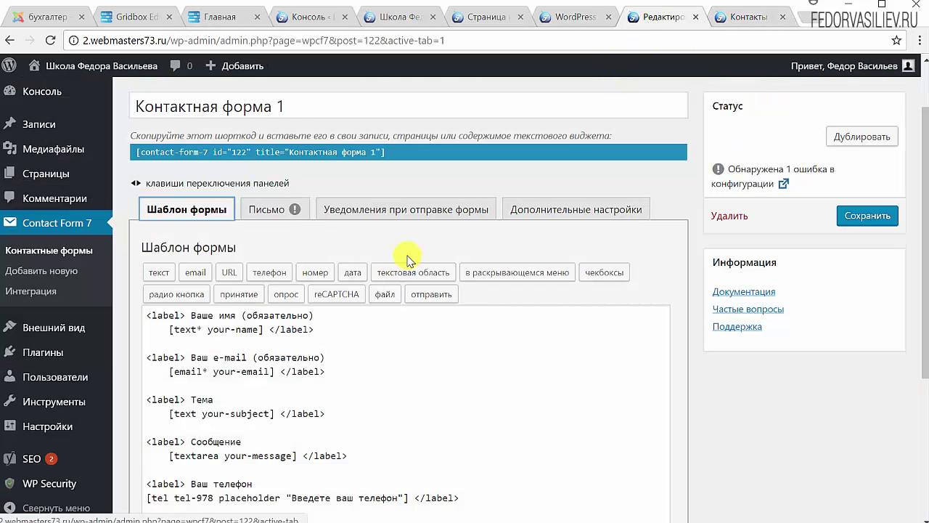
mouse_move(58, 354)
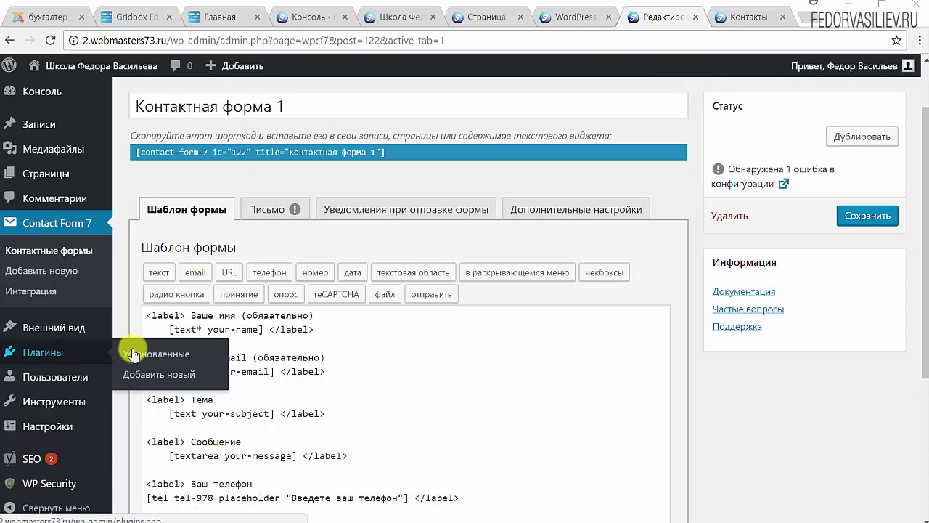
Step: Search for 'Contact Form 7 honeypot', install and activate it, and list the contact forms
click(139, 370)
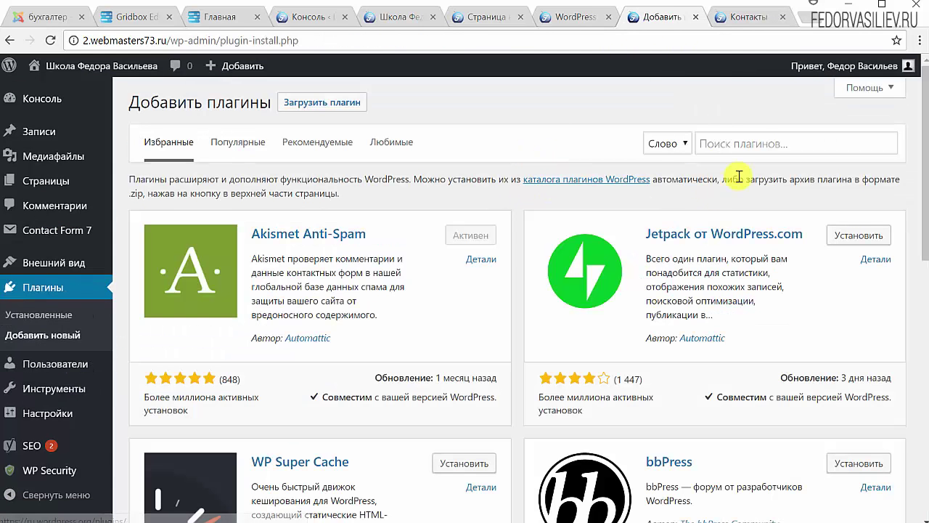
click(754, 140)
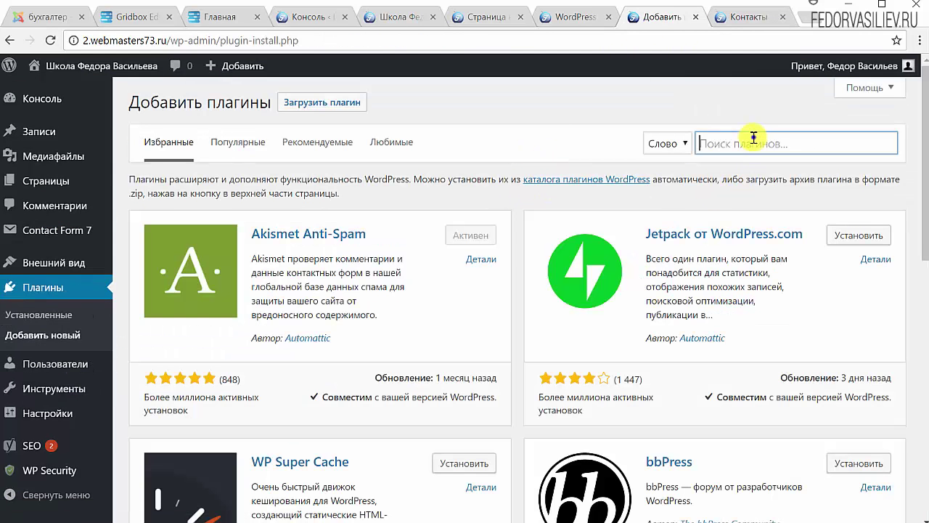
right_click(753, 139)
click(794, 220)
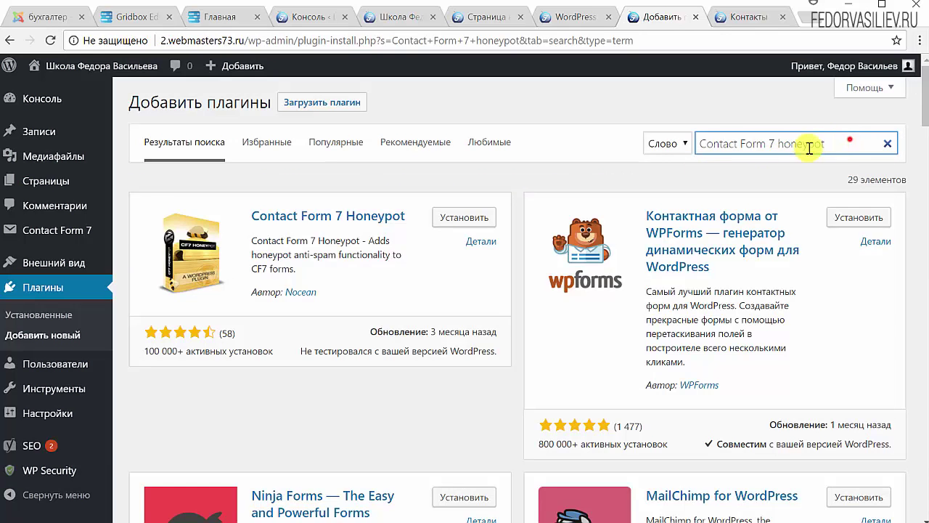
drag(822, 143, 696, 144)
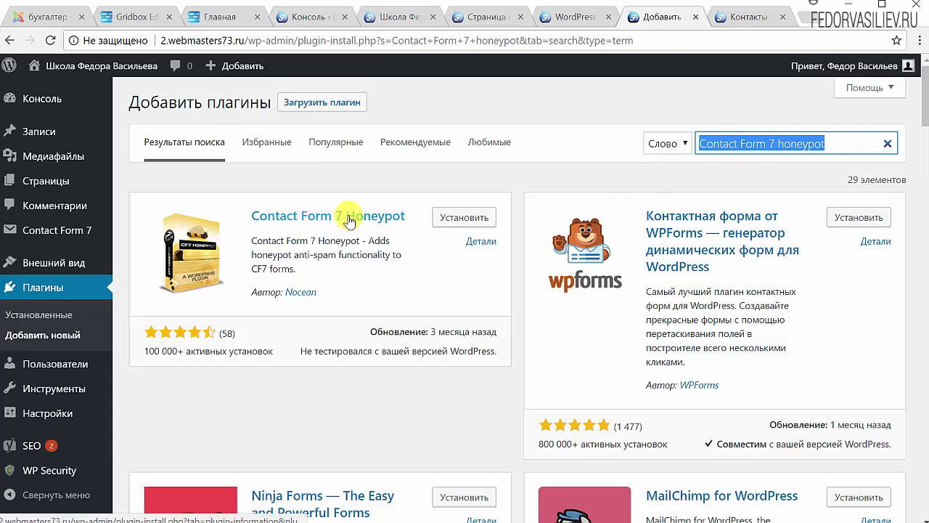
click(462, 217)
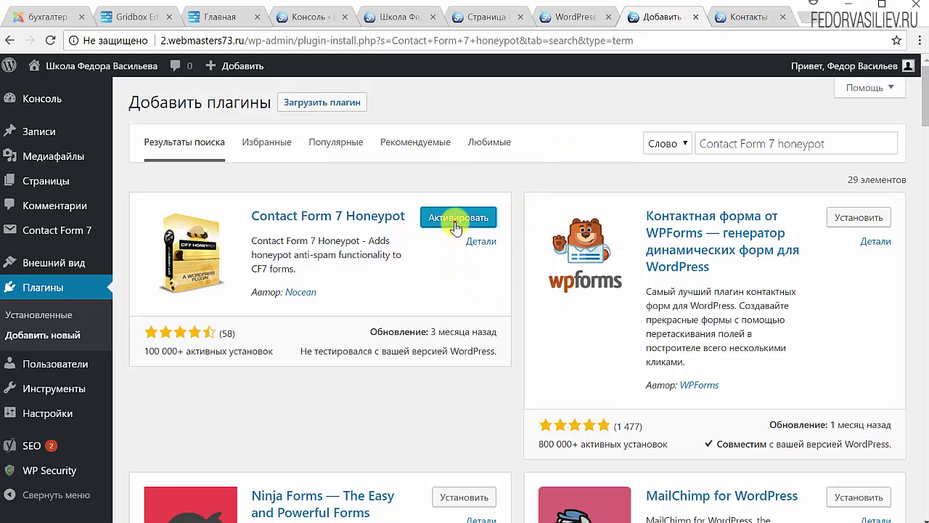
click(456, 226)
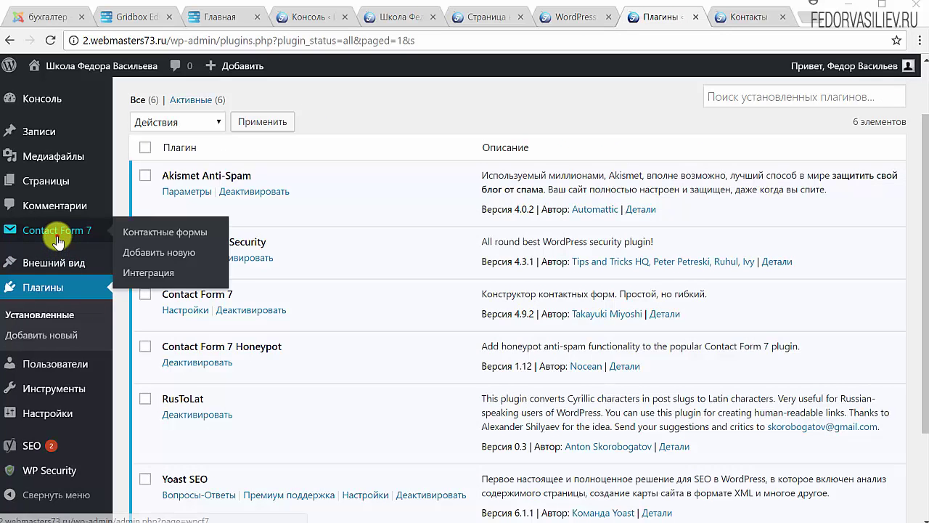
click(80, 230)
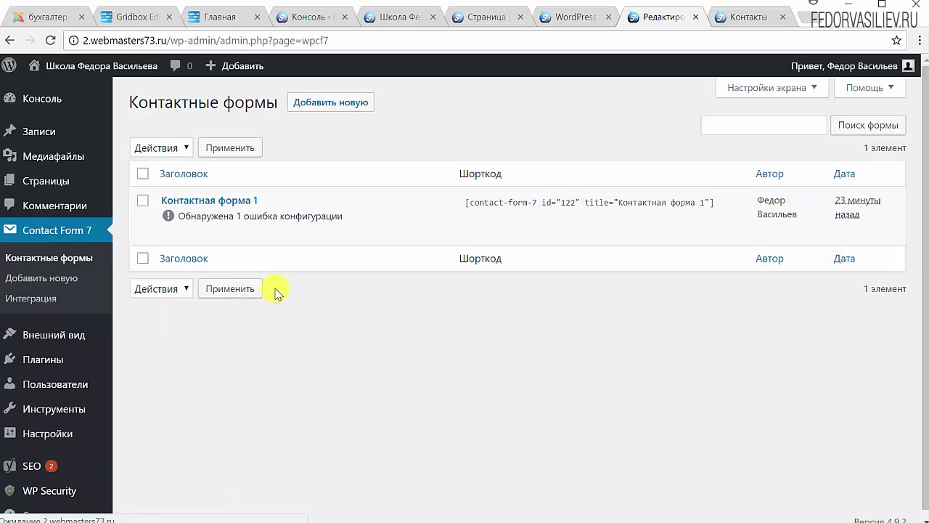
Step: Insert a [honeypot honeypot-951] tag on a new line at the top of Контактная форма 1's template
click(208, 201)
click(399, 187)
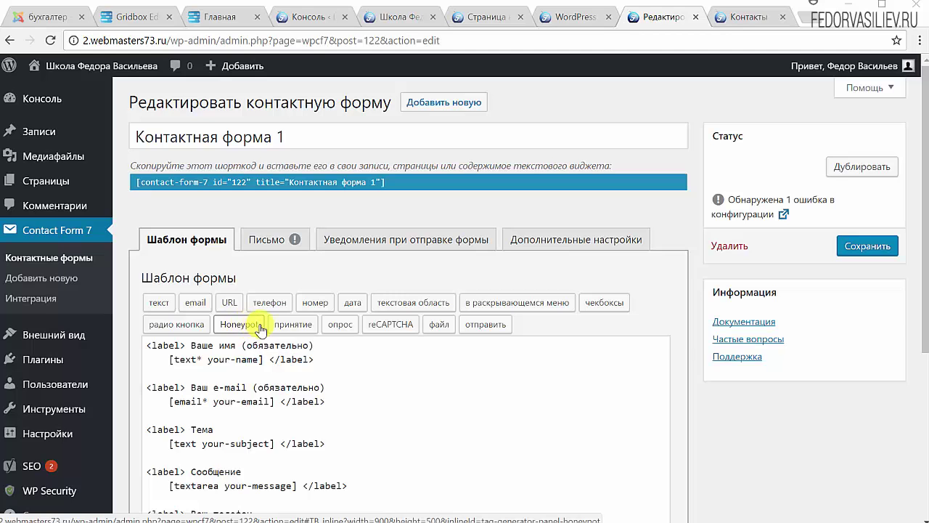
scroll(414, 301, down, 2)
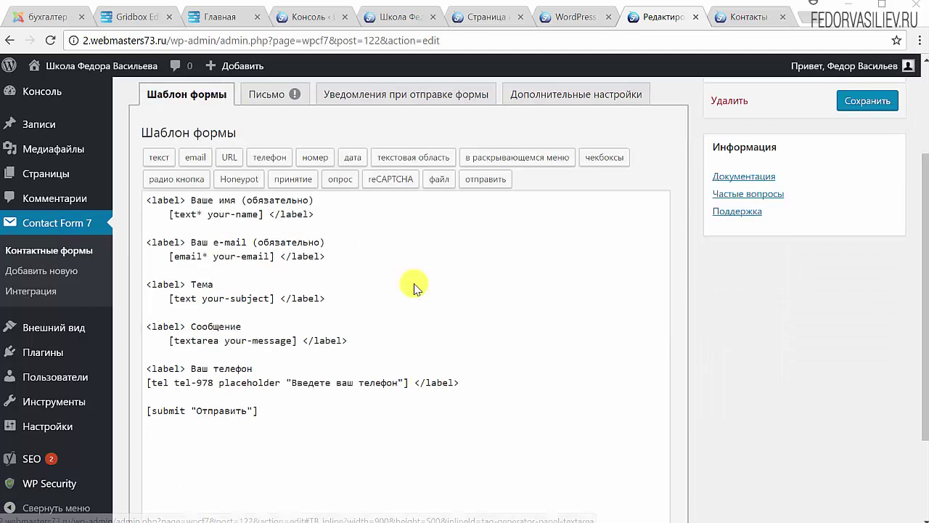
click(148, 199)
key(Return)
click(229, 179)
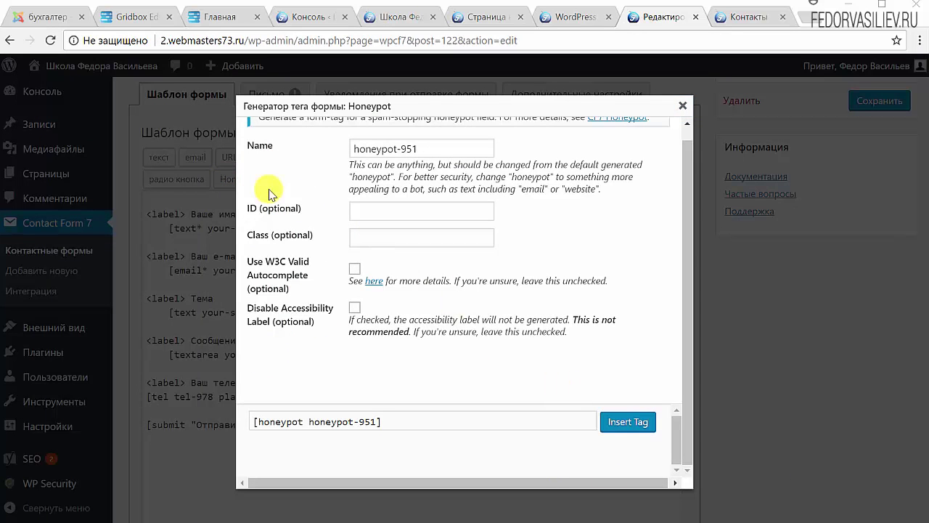
click(628, 436)
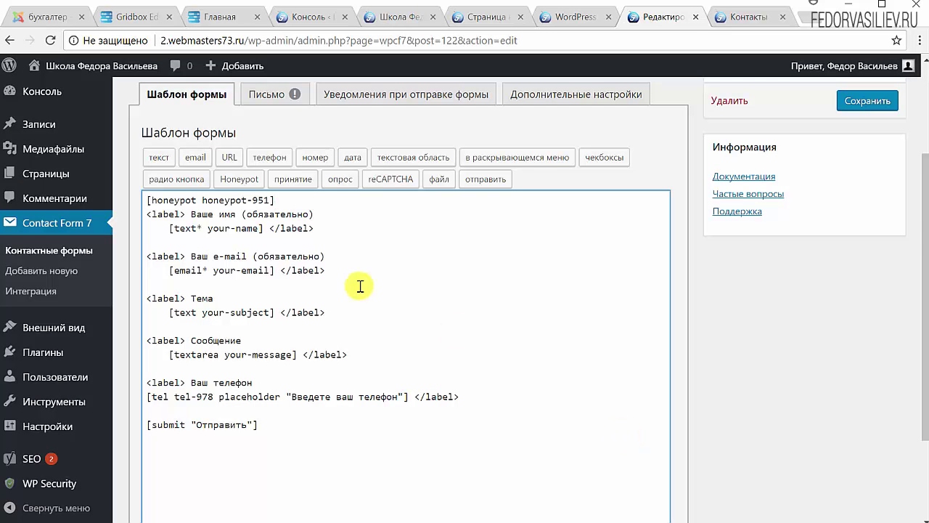
Step: Select the honeypot tag line and switch to the live Контакты page
drag(283, 199, 140, 200)
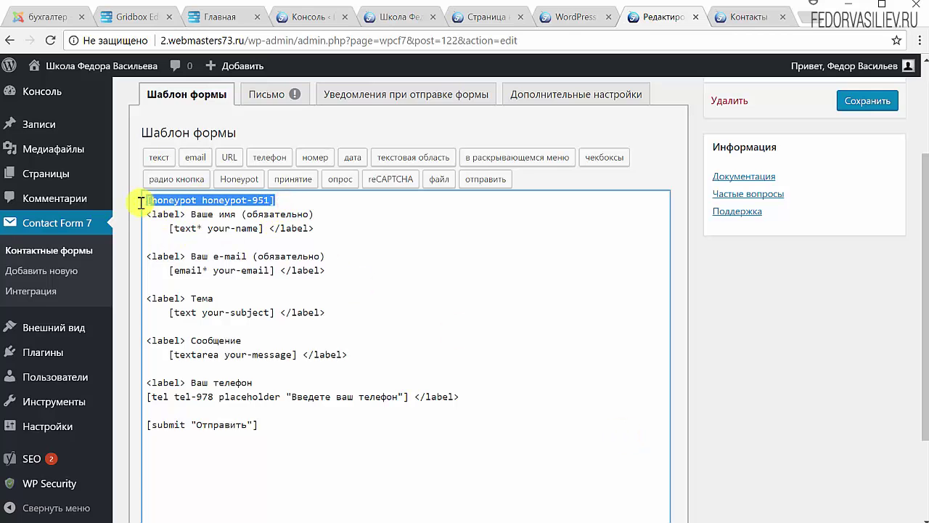
scroll(504, 317, up, 2)
key(ctrl+Tab)
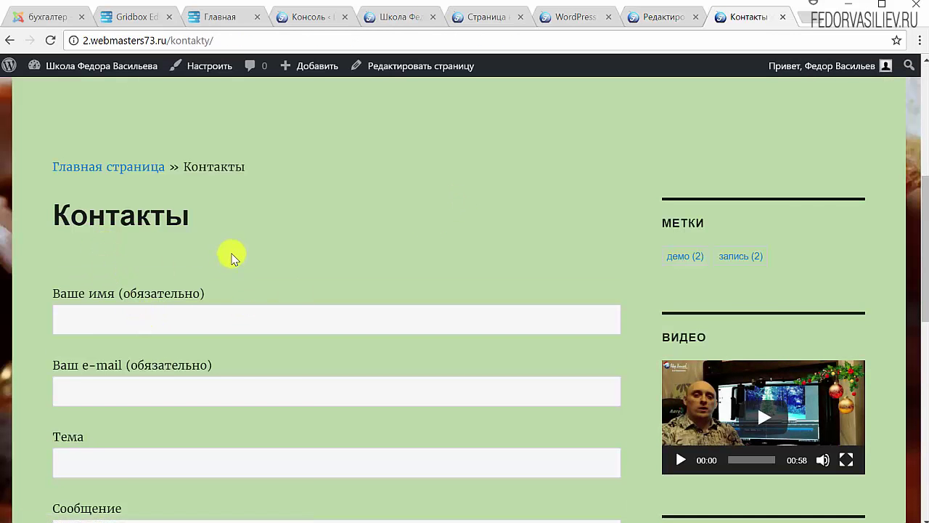
Step: Move the [honeypot honeypot-951] tag from line 1 to a new line above [submit]
click(209, 265)
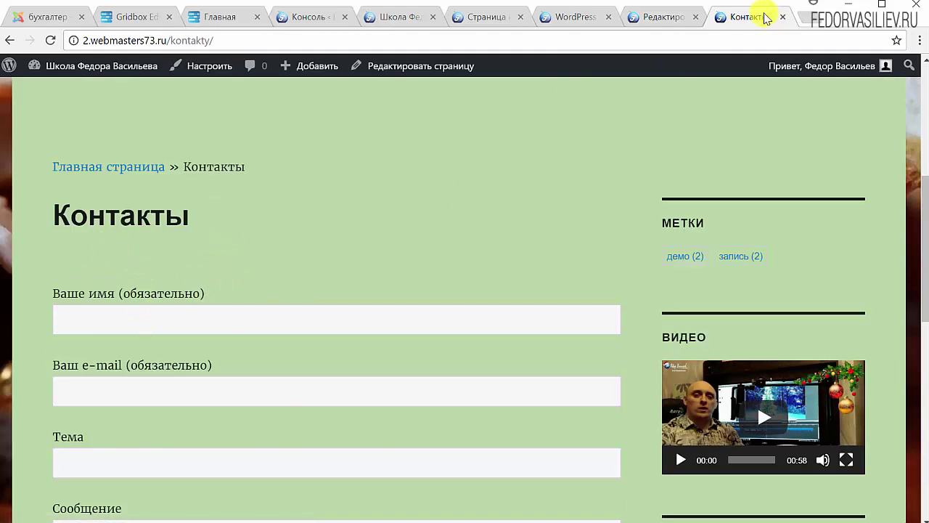
click(653, 22)
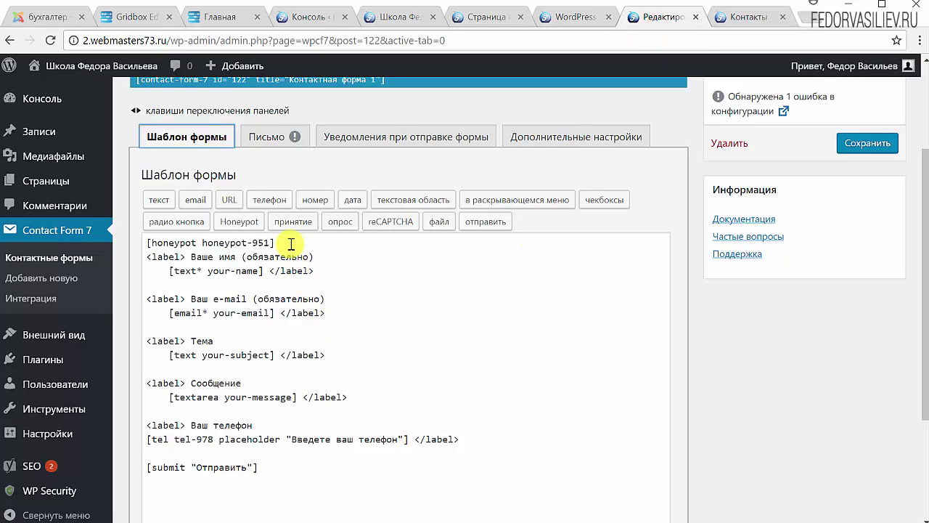
drag(290, 243, 114, 251)
key(ctrl+c)
right_click(185, 246)
click(211, 257)
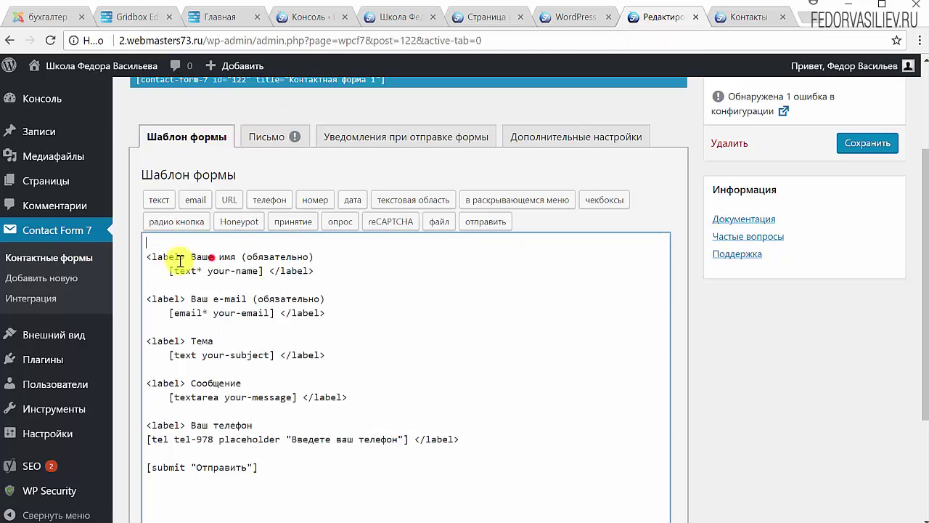
click(145, 255)
key(BackSpace)
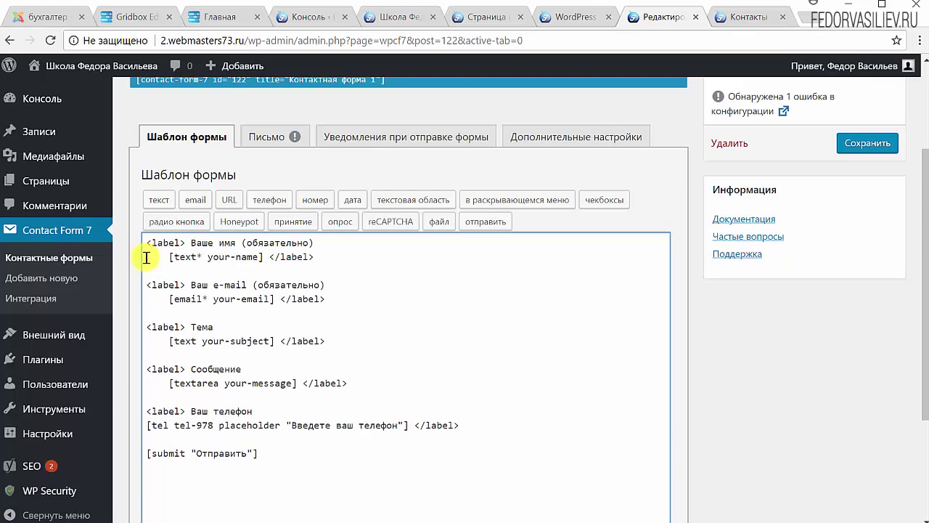
click(463, 425)
key(Return)
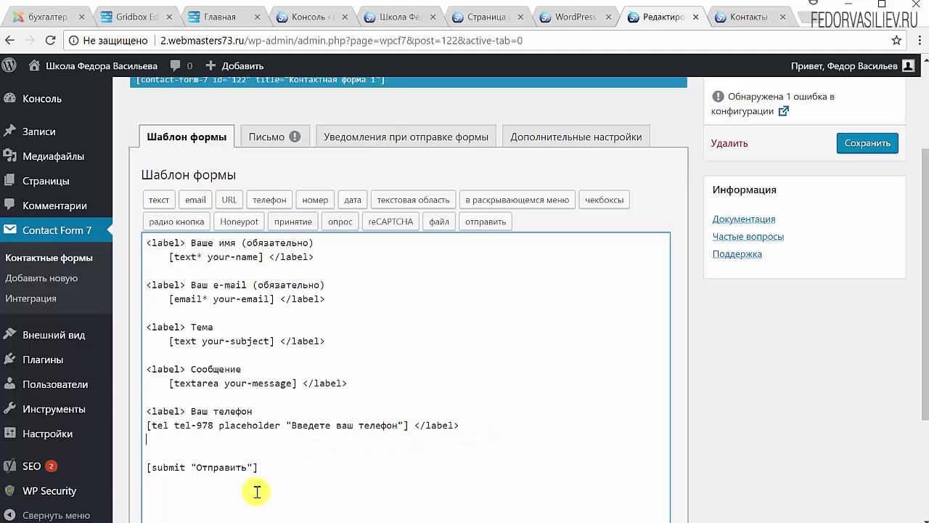
click(196, 446)
key(ctrl+v)
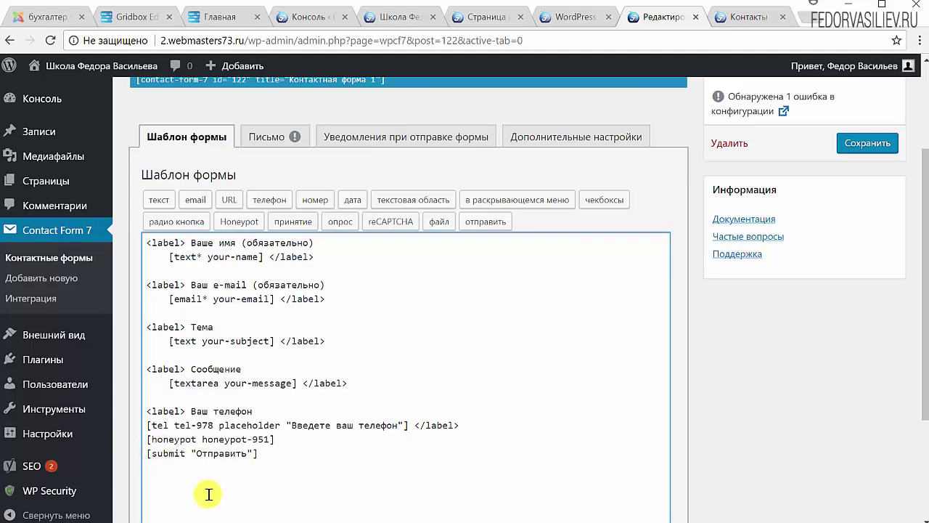
scroll(413, 312, up, 1)
Step: Save the form and reload the Контакты page to check the updated form
click(865, 216)
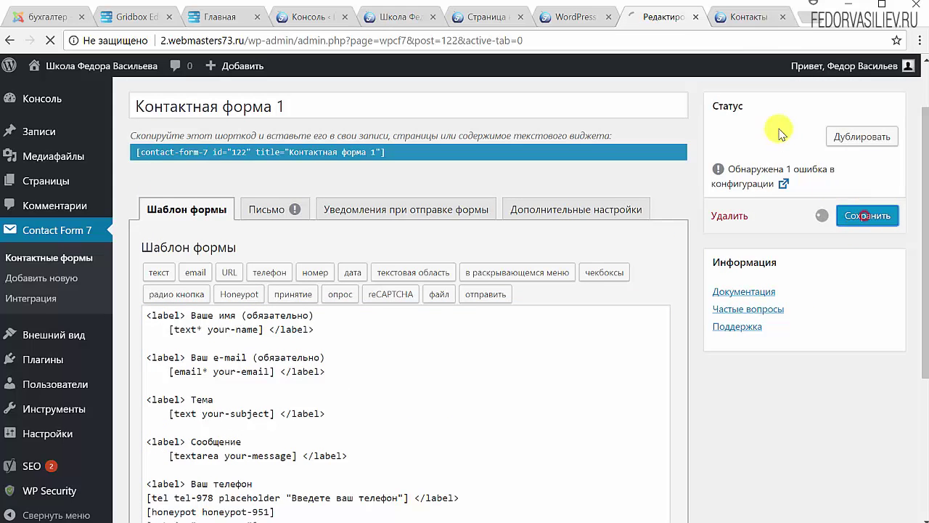
click(752, 16)
key(F5)
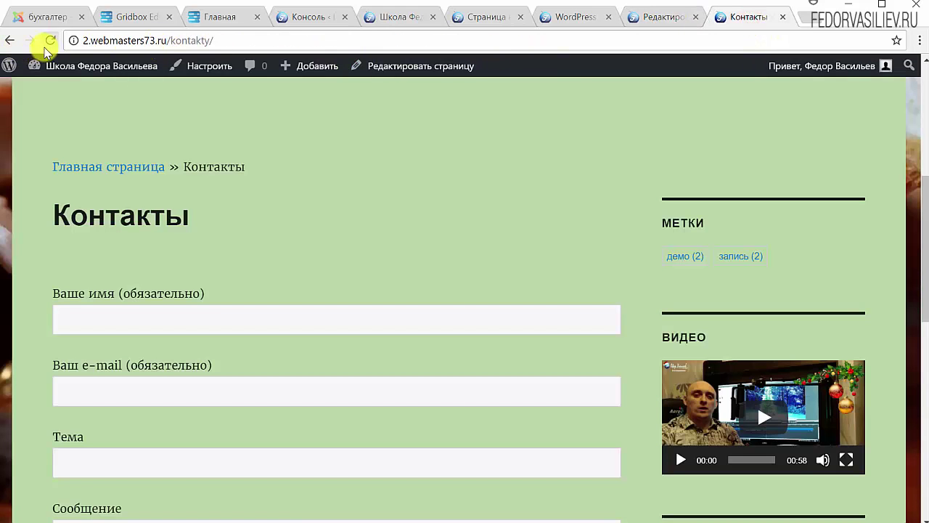
scroll(253, 346, down, 7)
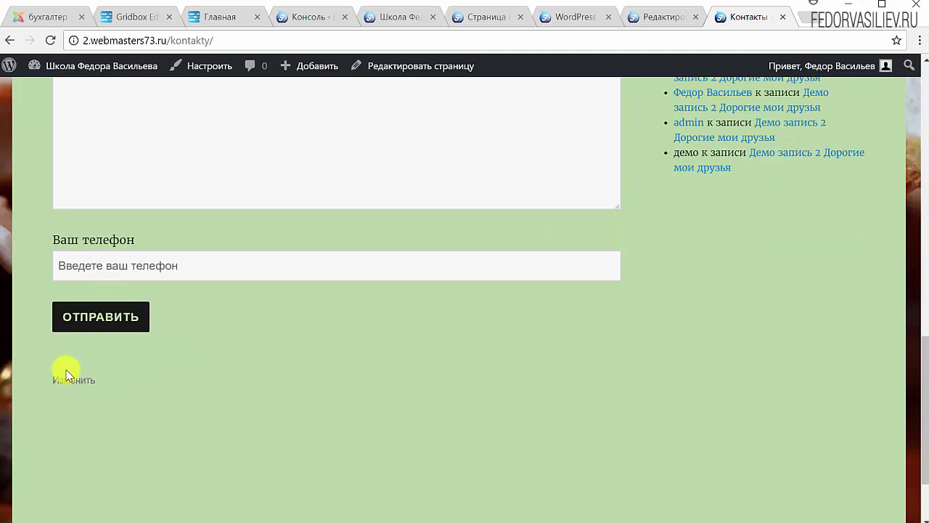
key(ctrl+shift+Tab)
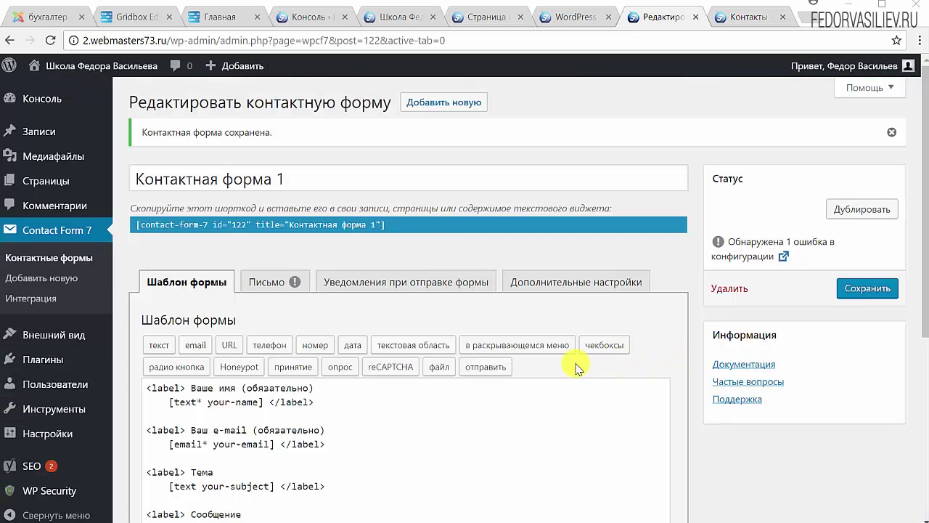
scroll(306, 293, down, 3)
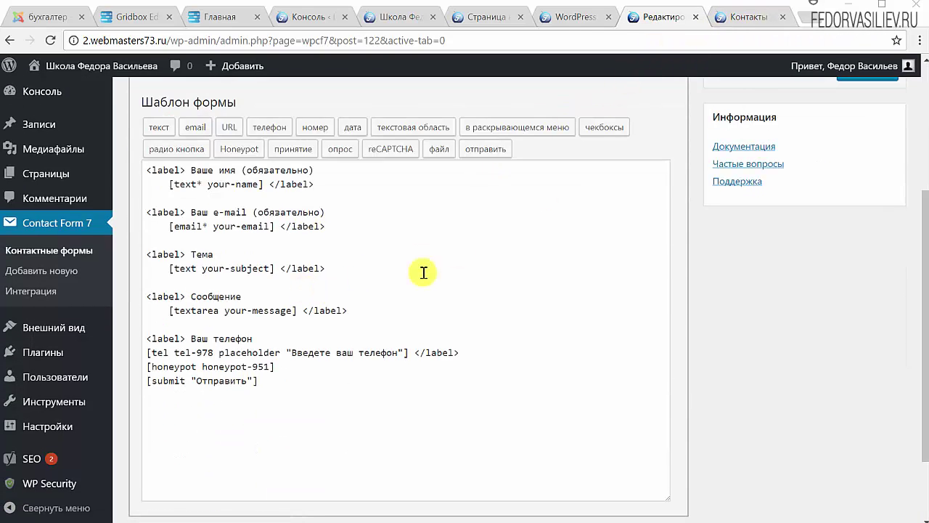
click(737, 18)
scroll(291, 327, down, 5)
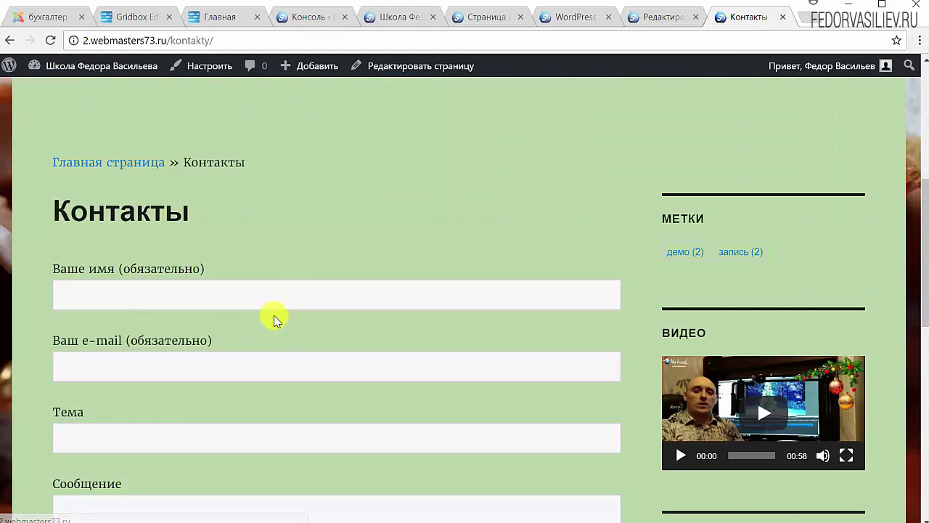
scroll(124, 135, down, 2)
scroll(125, 221, down, 2)
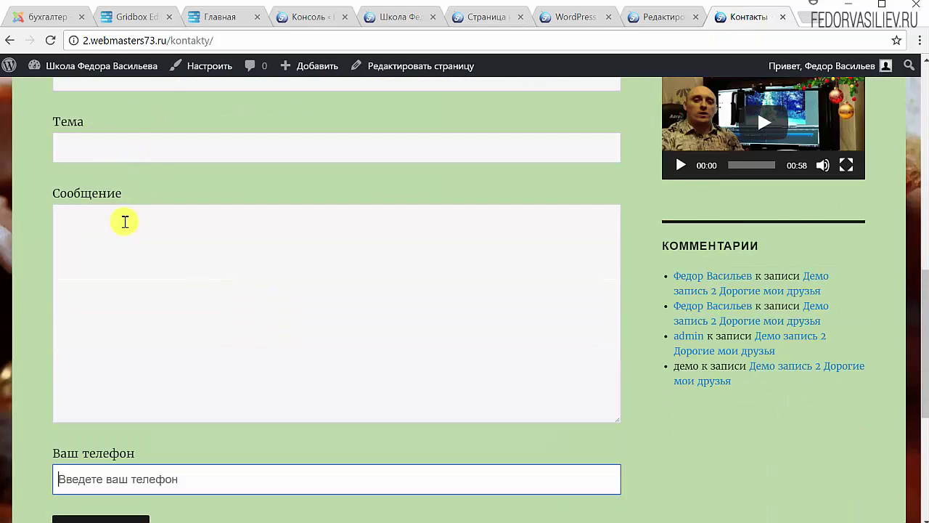
scroll(116, 304, down, 2)
scroll(120, 269, up, 3)
scroll(191, 209, up, 1)
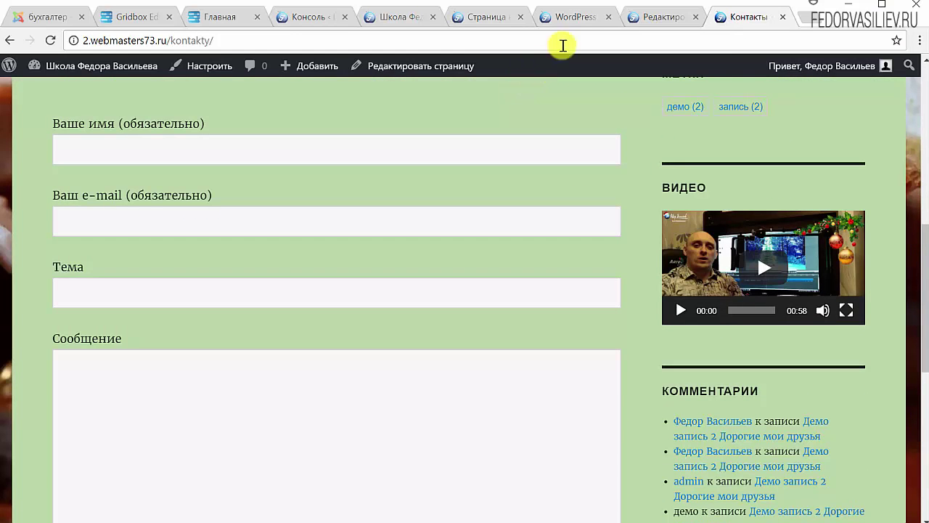
Step: Return to the form editor and select the template text
click(655, 19)
click(278, 384)
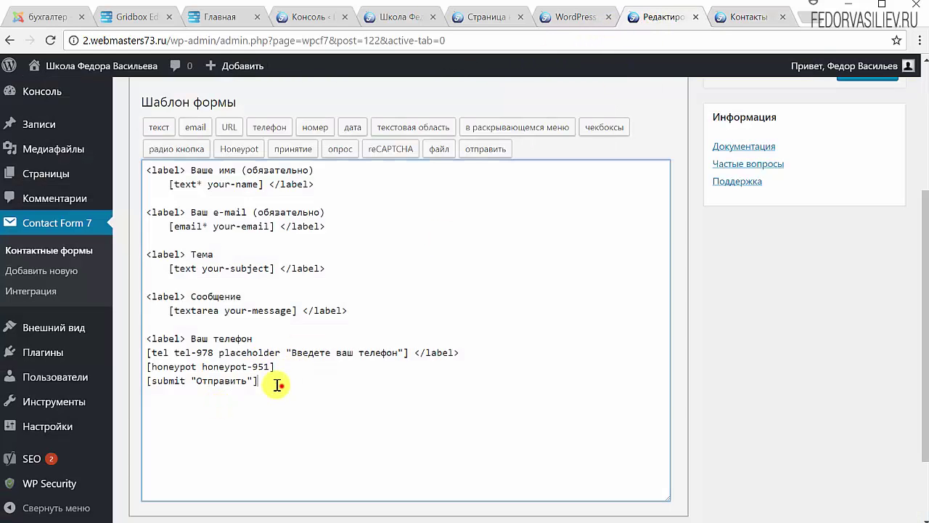
drag(278, 385, 156, 176)
scroll(414, 233, up, 2)
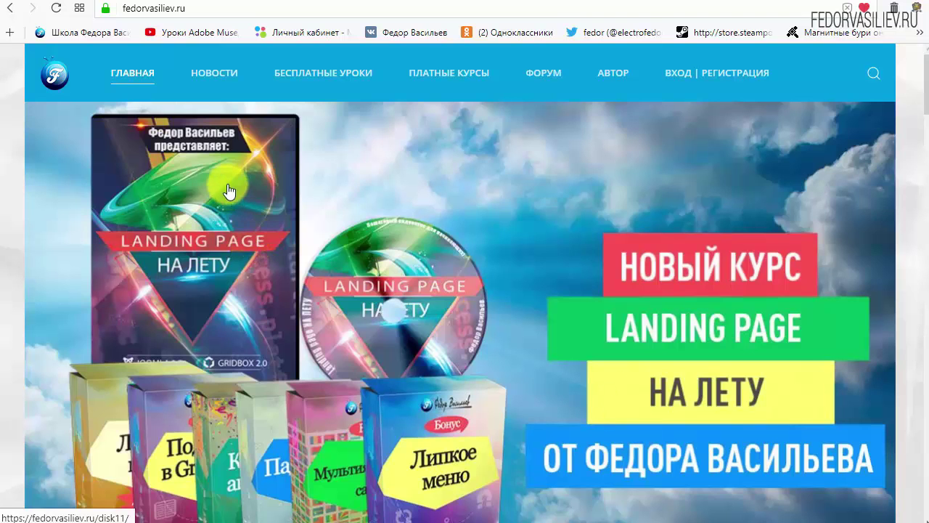
Step: Open the ВХОД | РЕГИСТРАЦИЯ page from fedorvasiliev.ru's top menu and scroll down its sign-in form
mouse_move(184, 81)
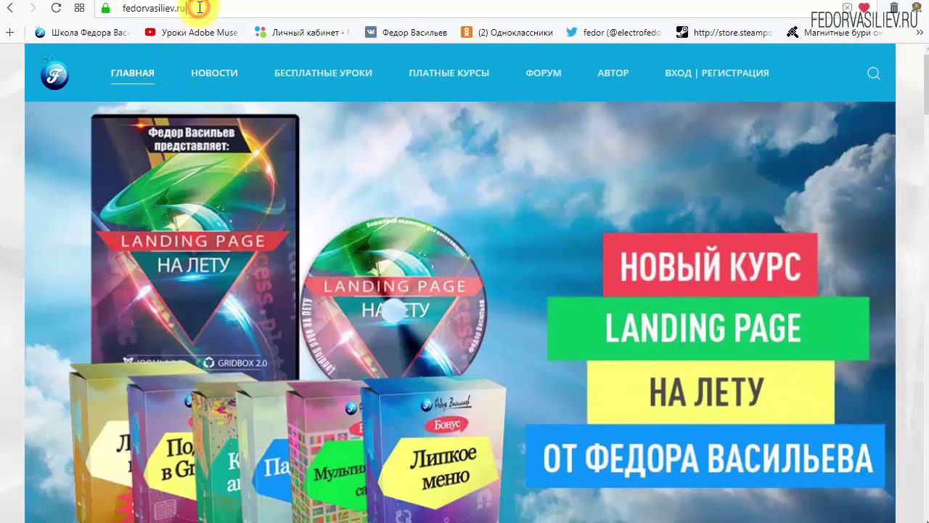
drag(196, 8, 98, 9)
click(235, 7)
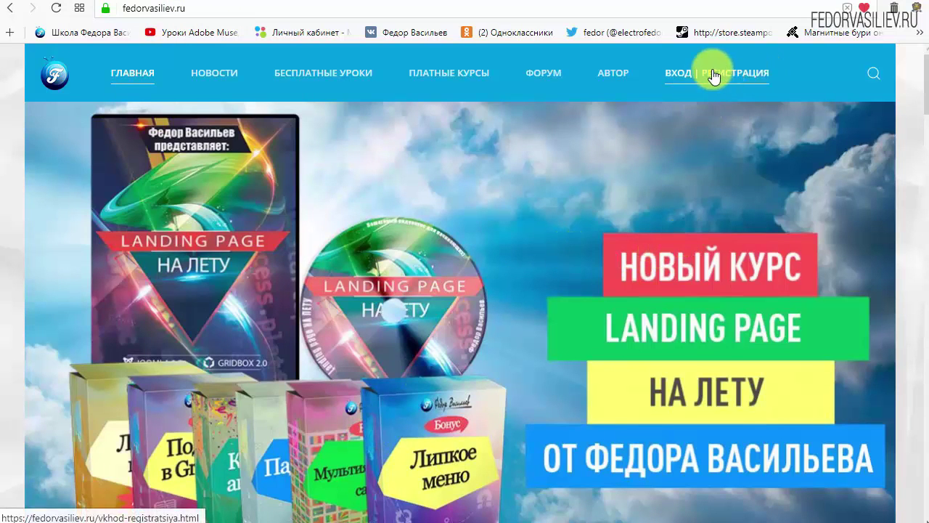
click(682, 78)
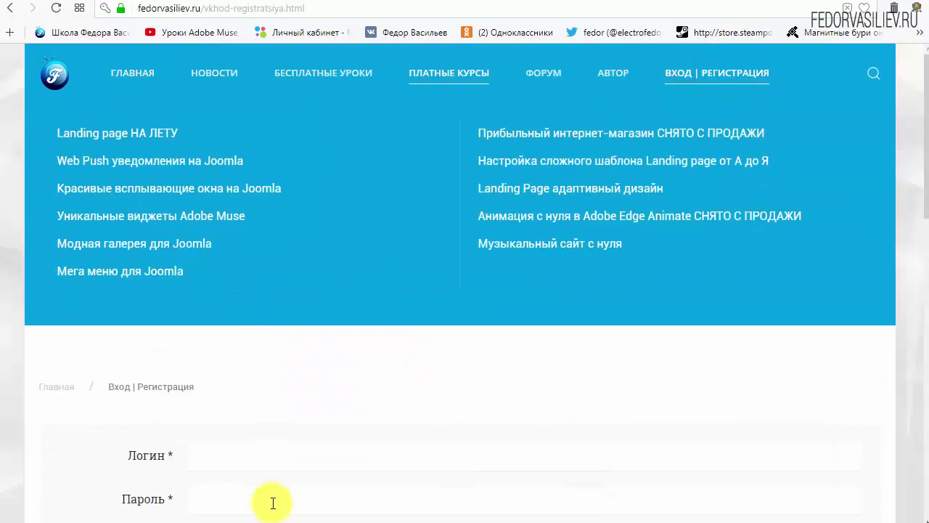
scroll(673, 353, down, 1)
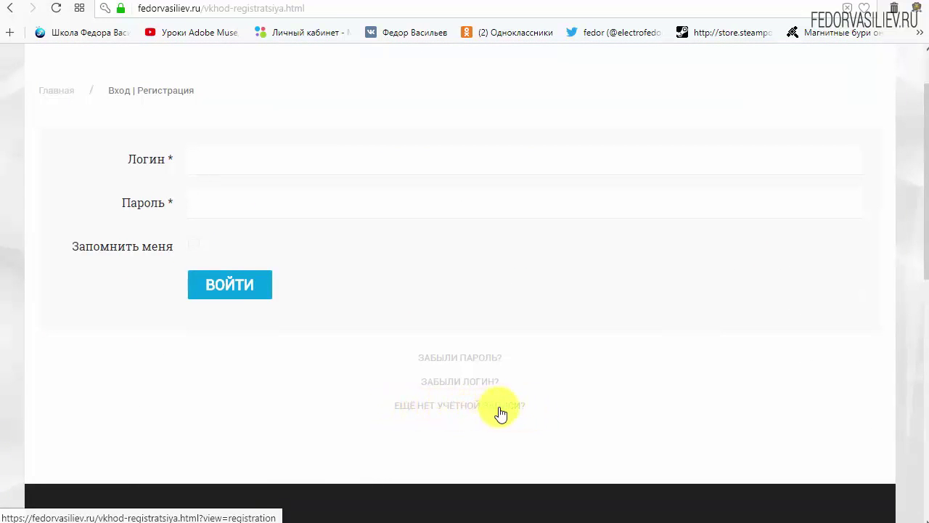
Step: Open the registration form and fill in the name, login, password and password confirmation
click(434, 405)
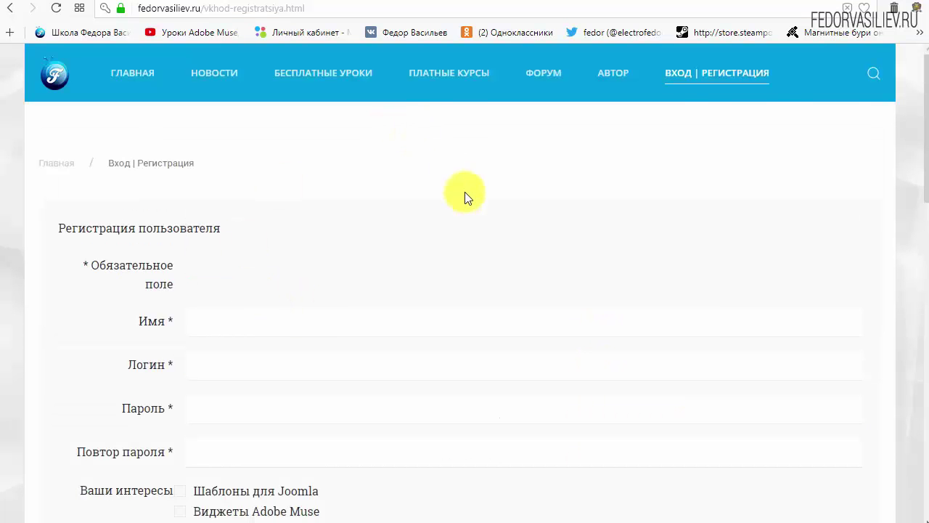
scroll(462, 196, down, 2)
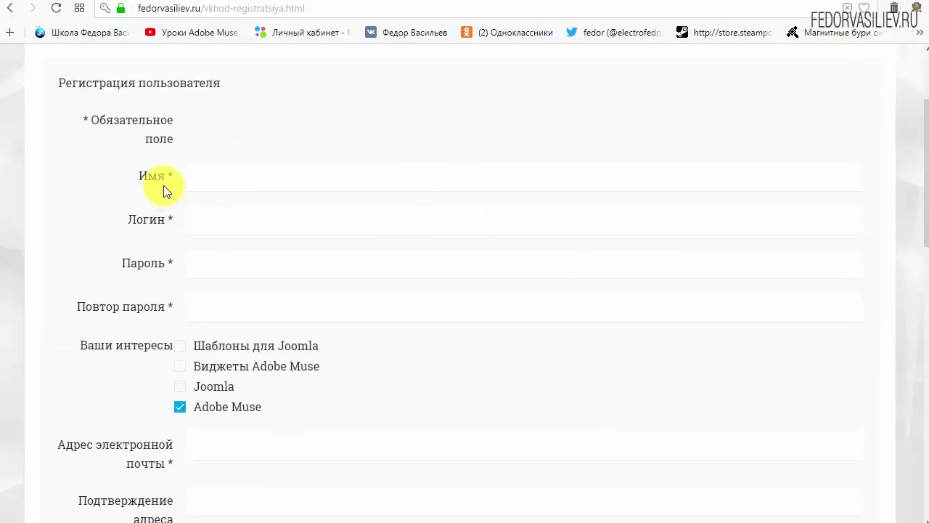
click(249, 180)
text(w)
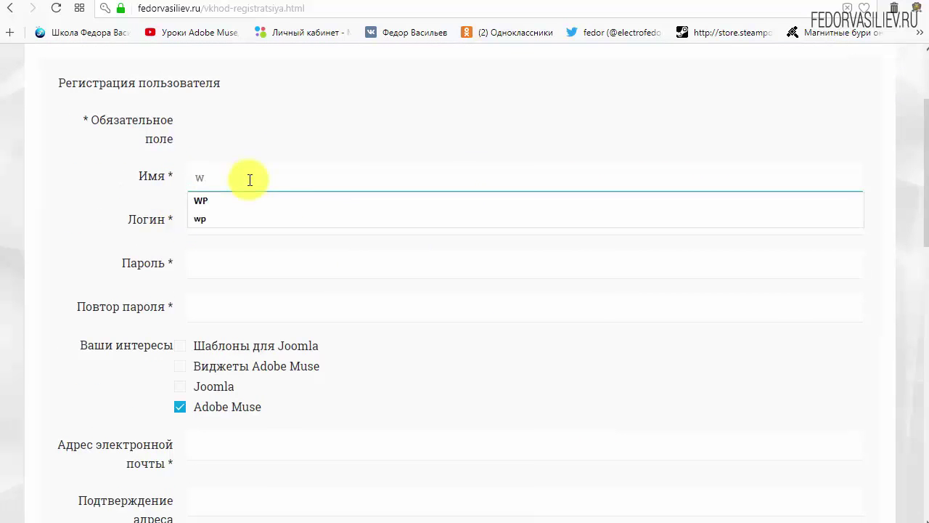
text(p)
click(267, 225)
text(w)
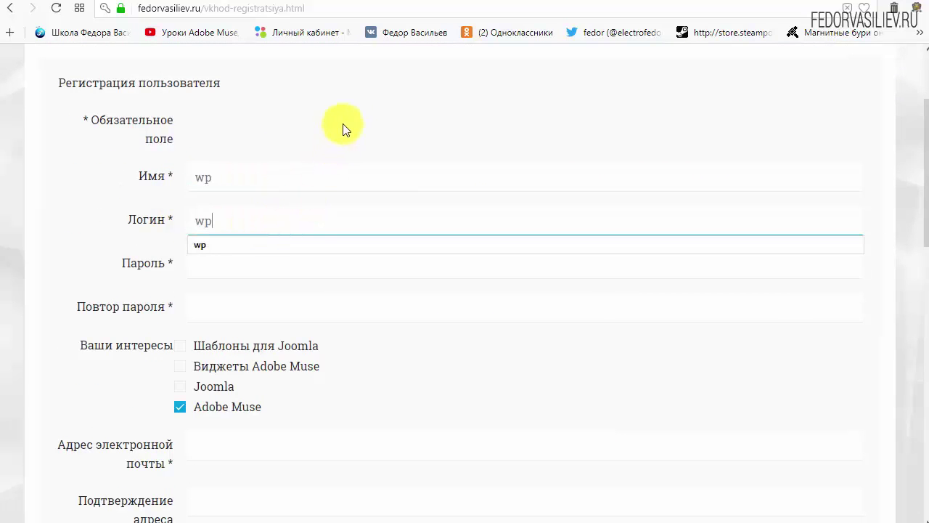
click(346, 116)
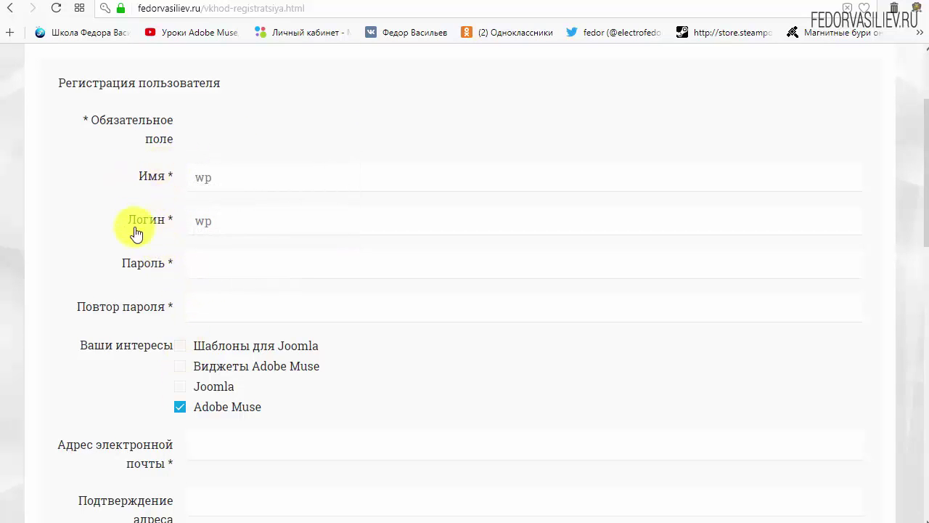
click(218, 264)
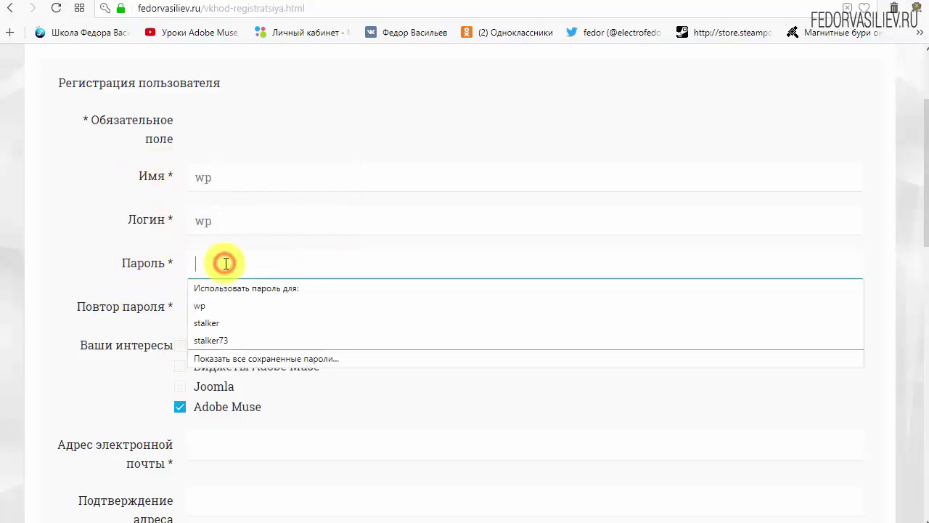
text(123456)
click(234, 304)
text(123456)
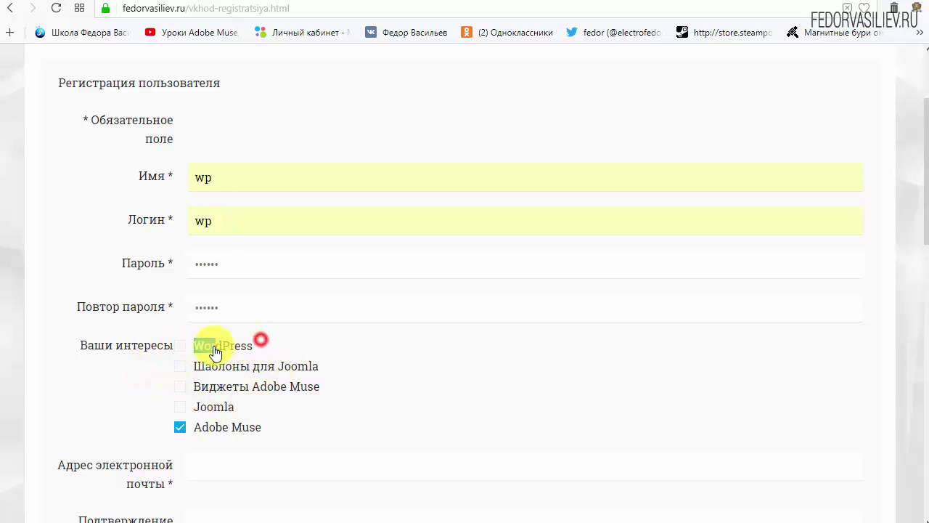
Step: Tick WordPress as an interest and untick Adobe Muse
drag(216, 351, 193, 367)
click(180, 346)
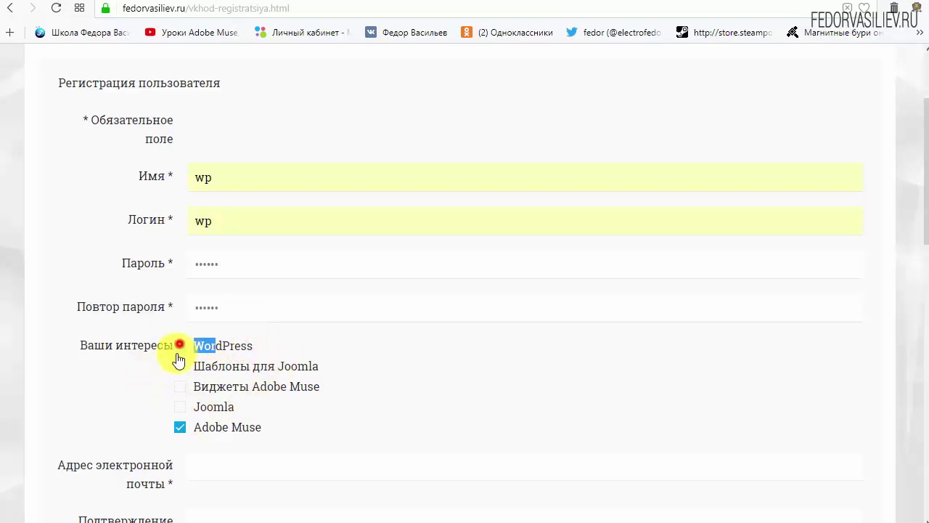
click(273, 345)
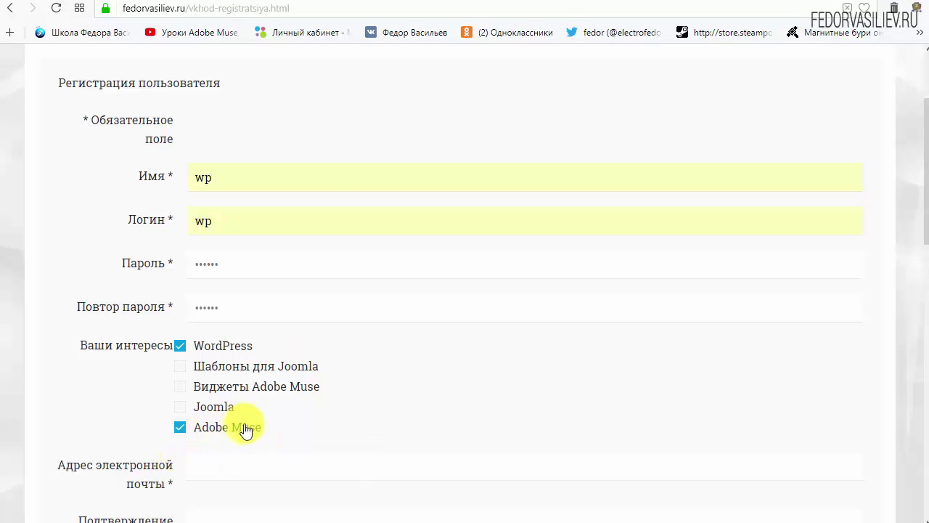
click(180, 428)
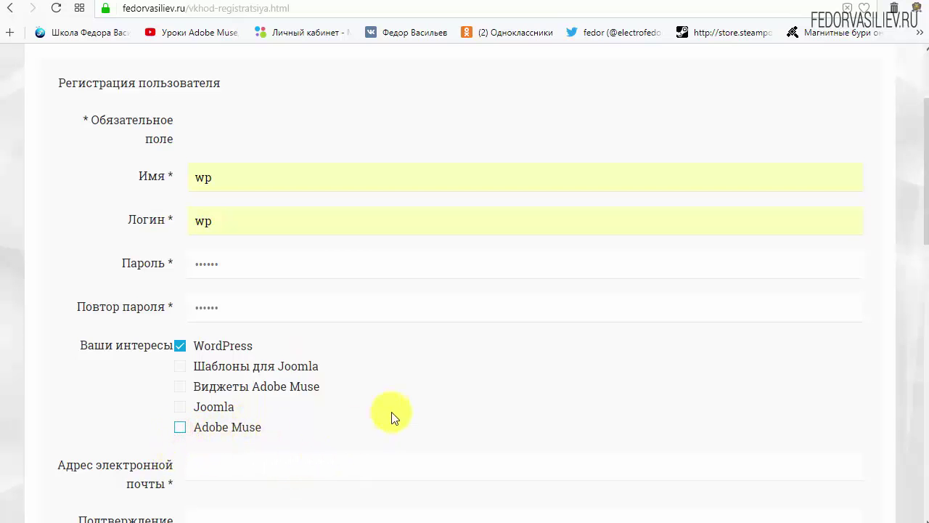
scroll(425, 376, down, 4)
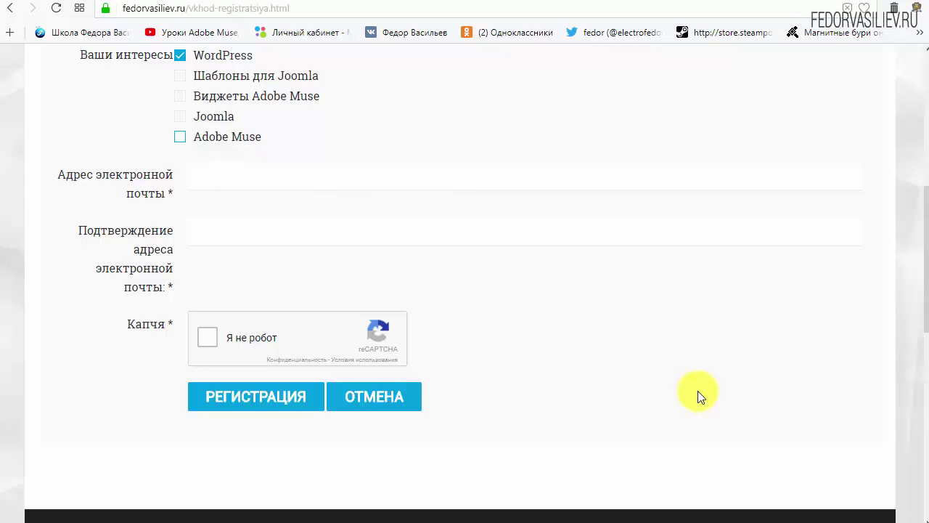
Step: Paste the e-mail address into both e-mail fields and tick the reCAPTCHA box
right_click(238, 179)
click(292, 258)
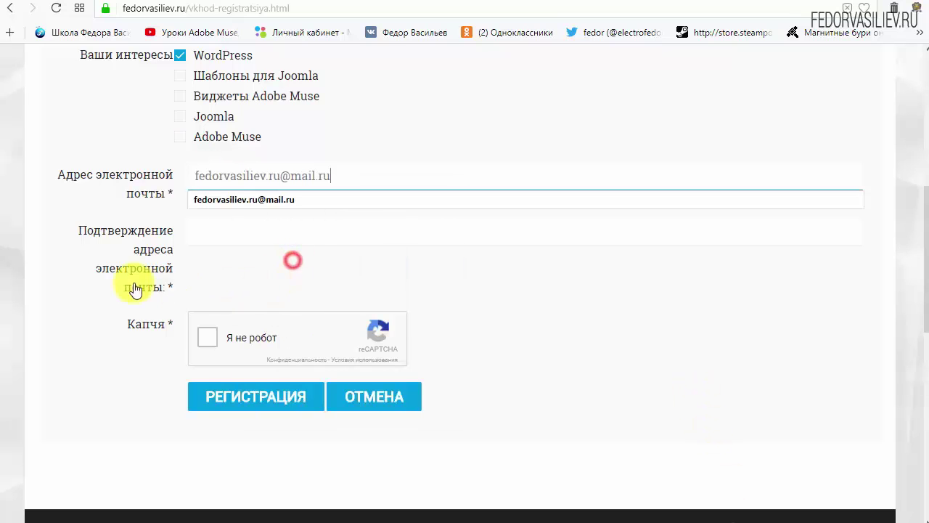
right_click(314, 229)
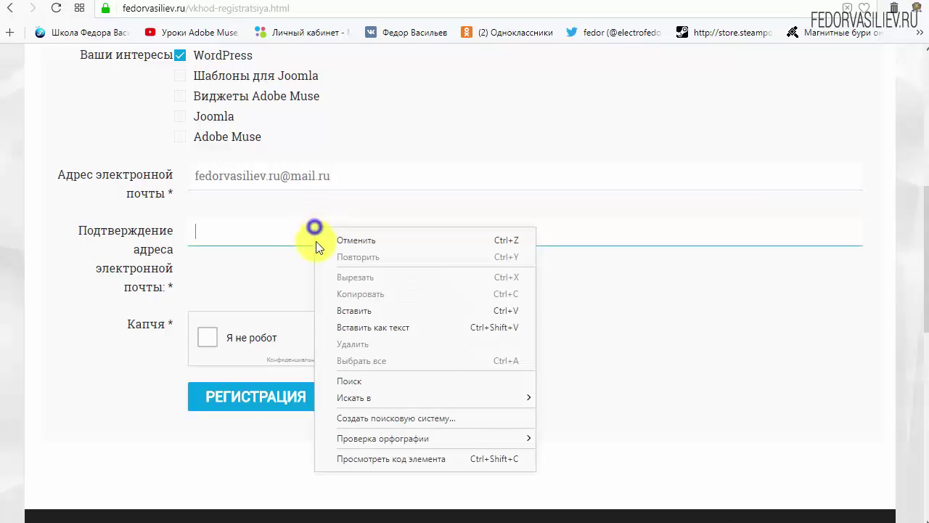
click(352, 309)
click(644, 309)
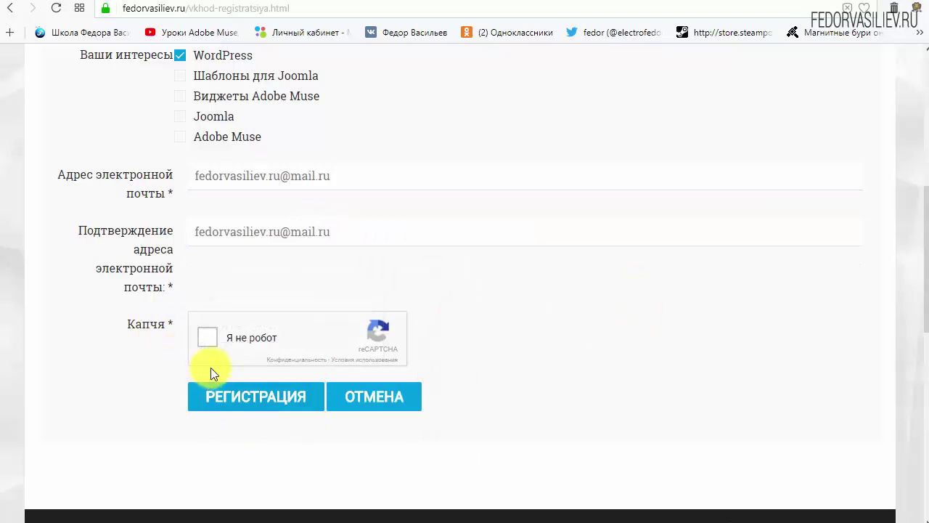
click(208, 341)
Step: Submit the fedorvasiliev.ru registration, then find the «Подтвердите вашу регистрацию» letter in the Mail.ru inbox
click(239, 396)
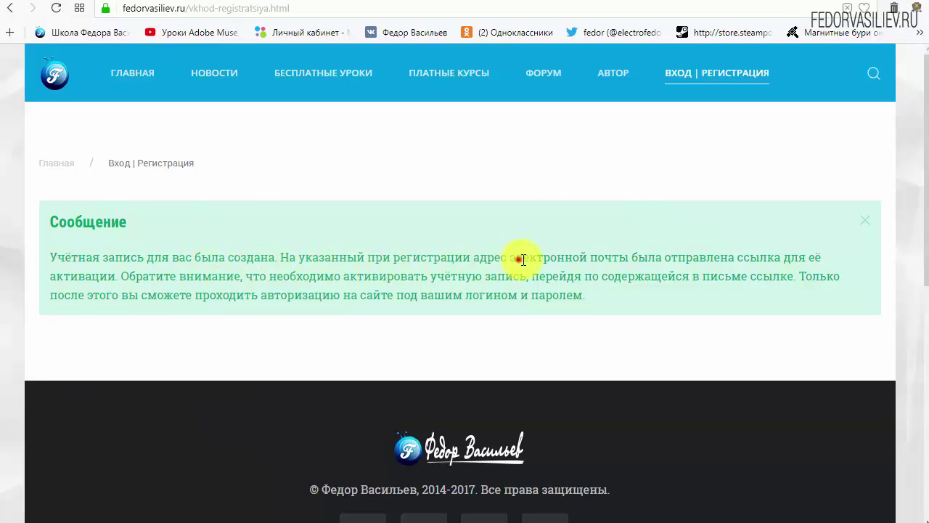
drag(523, 259, 619, 258)
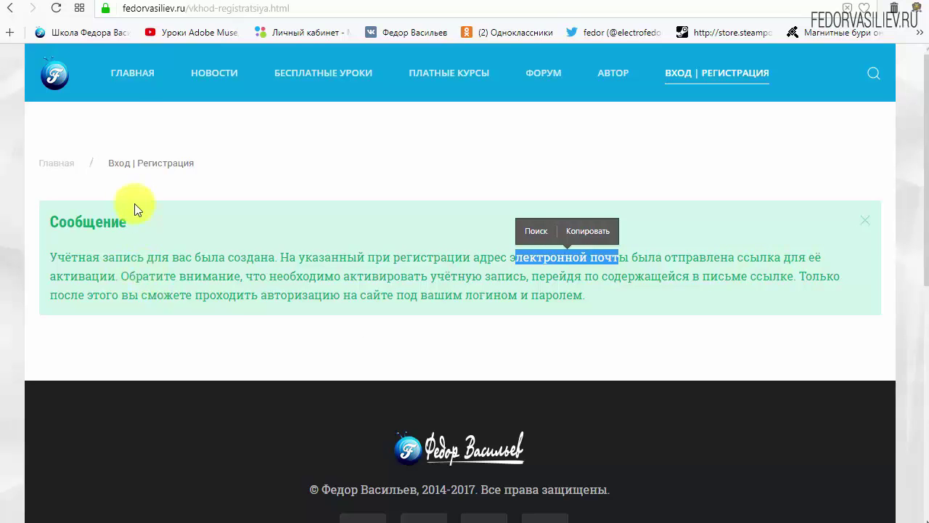
click(80, 4)
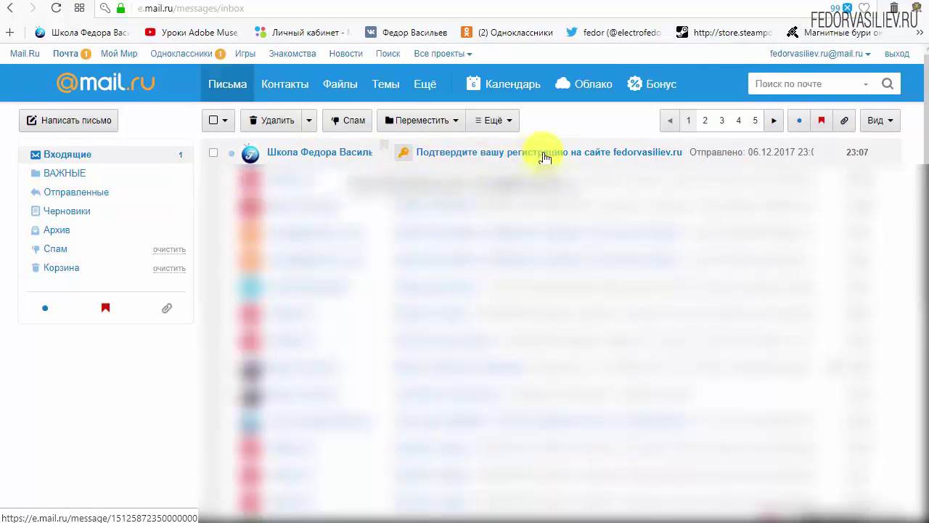
Step: Open the «Подтвердите вашу регистрацию» email and review the login and password it lists
click(303, 158)
scroll(307, 266, down, 4)
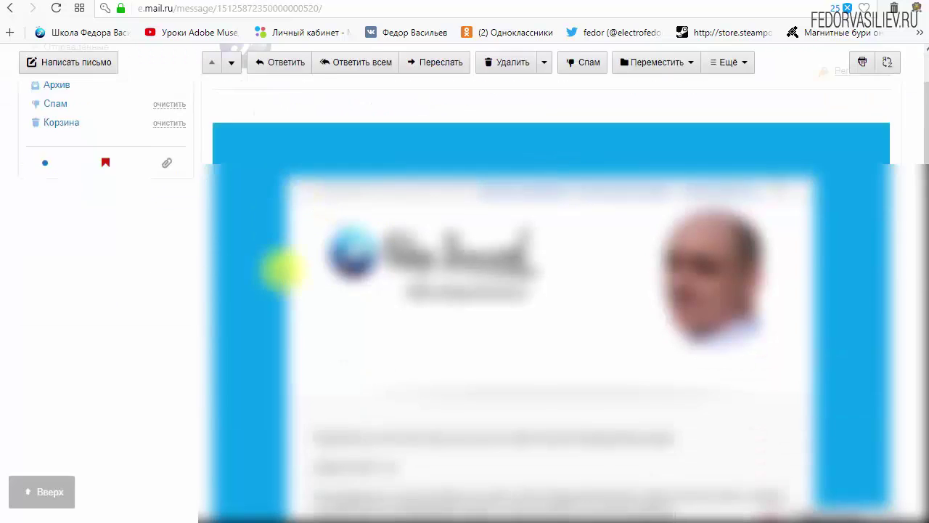
scroll(491, 249, down, 3)
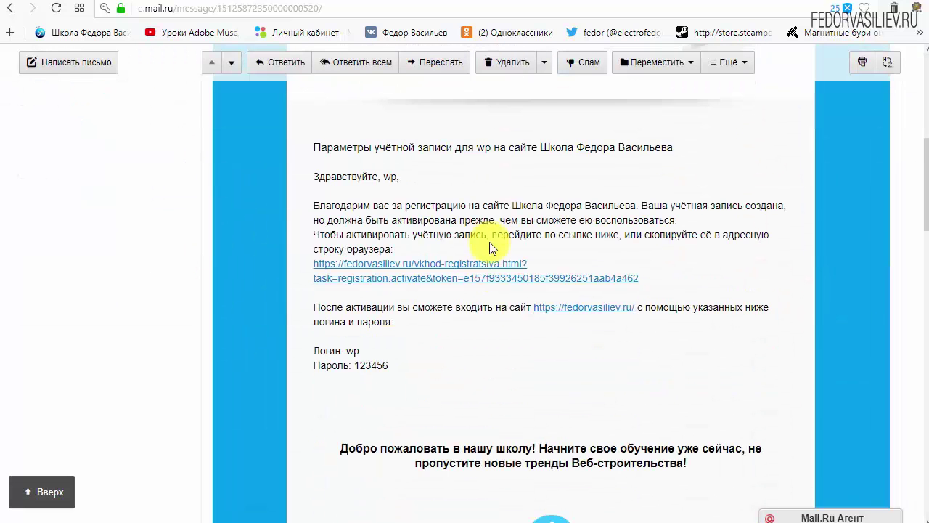
drag(394, 366, 313, 350)
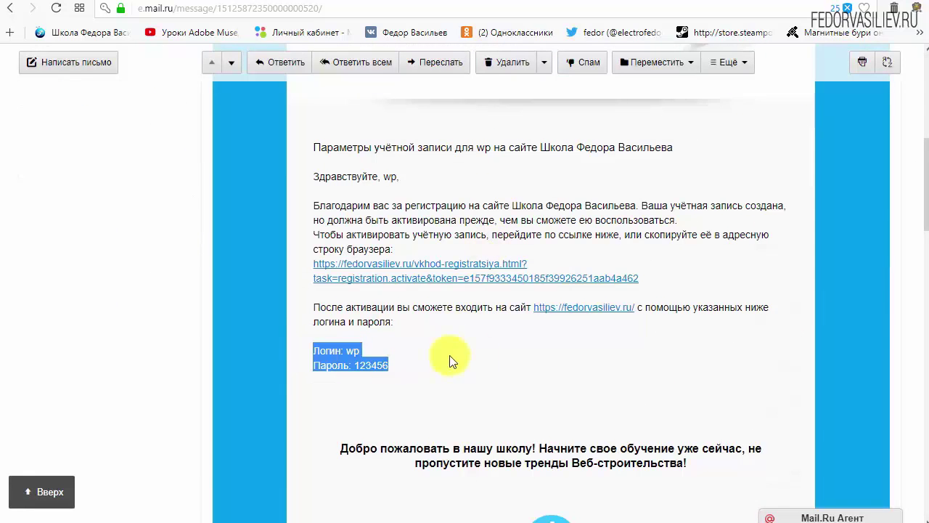
click(475, 355)
Step: Follow the activation link in the letter to activate the fedorvasiliev.ru account
scroll(468, 347, down, 6)
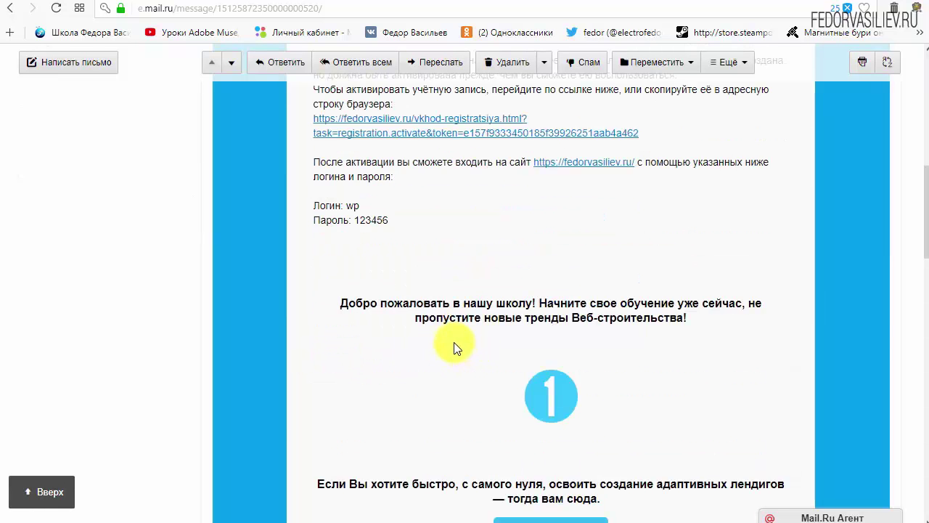
scroll(556, 259, down, 3)
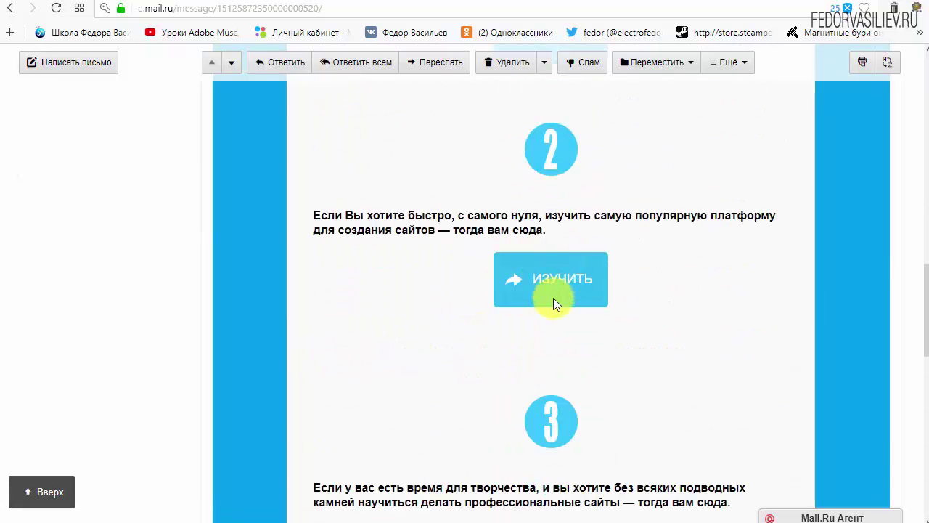
scroll(405, 367, up, 9)
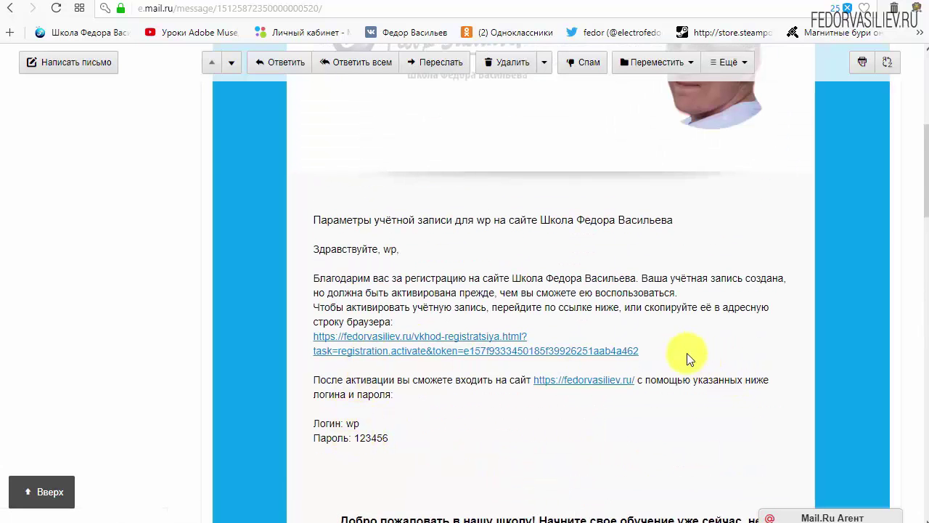
drag(676, 351, 407, 338)
click(599, 328)
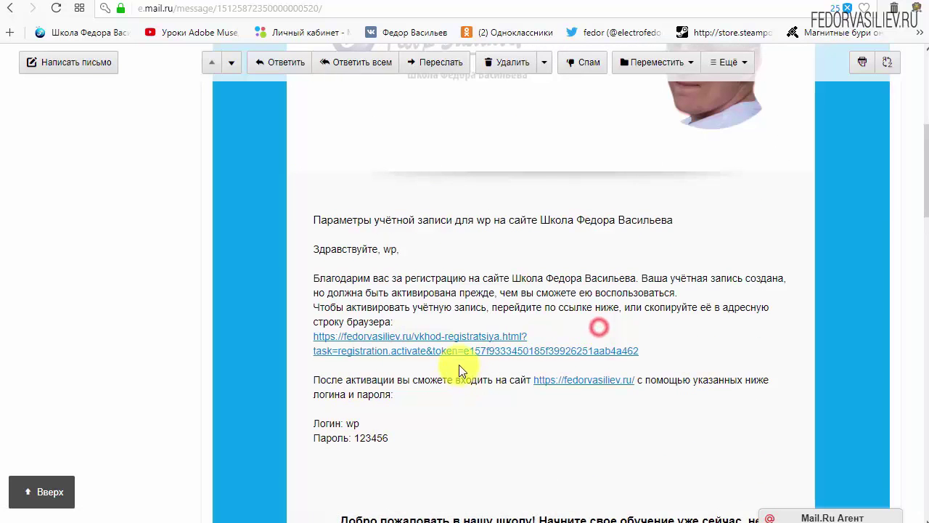
click(464, 335)
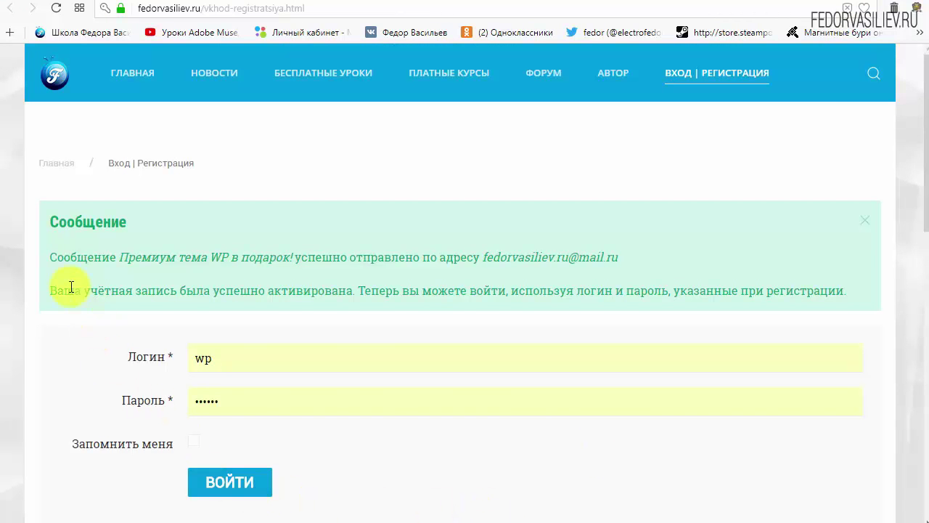
drag(46, 221, 176, 220)
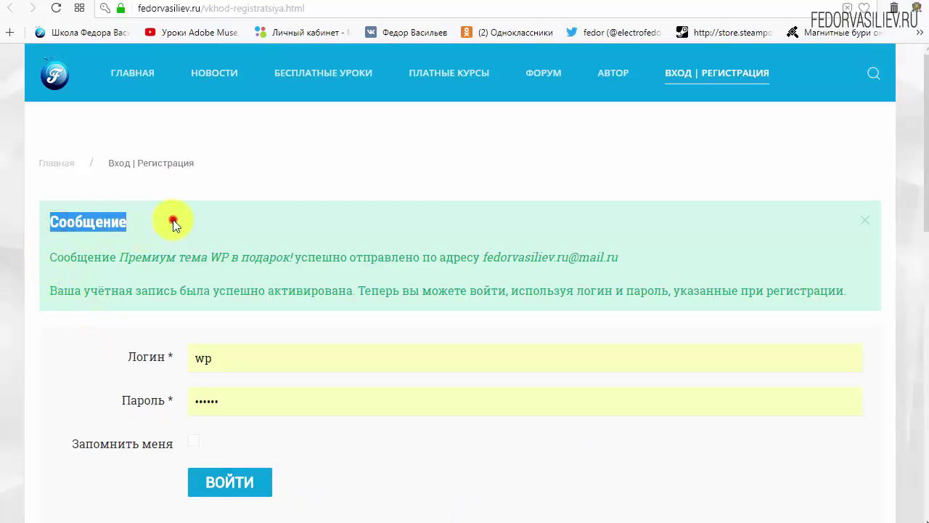
click(172, 219)
drag(51, 257, 125, 263)
click(122, 263)
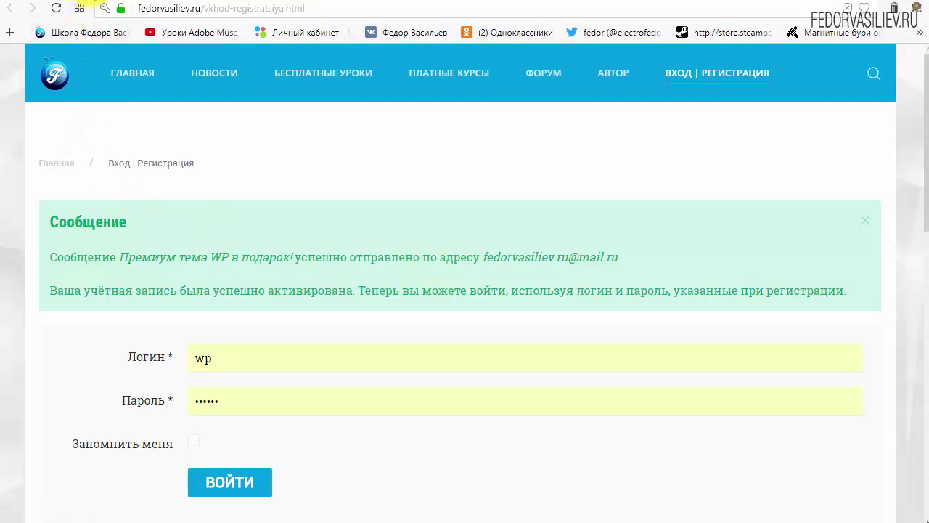
Step: Return to the Mail.ru Входящие list, now topped by the «Премиум тема WP в подарок!» letter
click(79, 8)
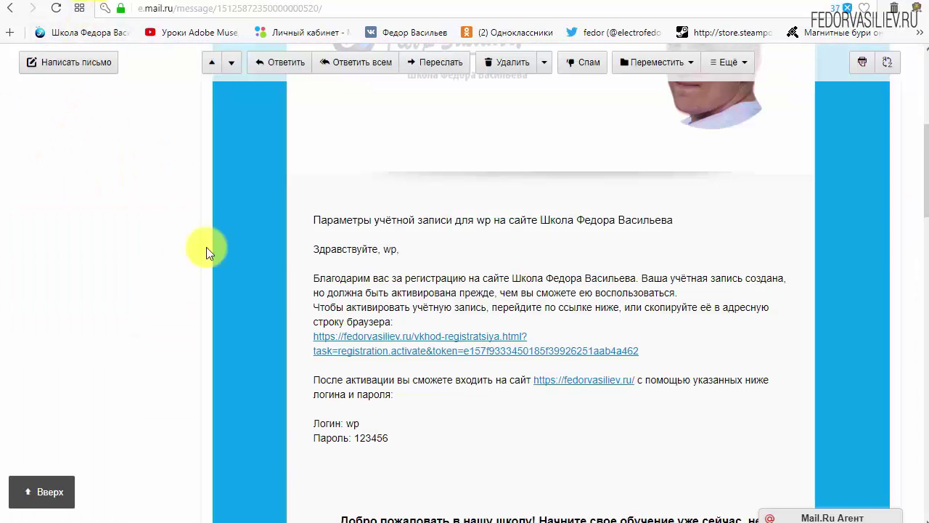
scroll(208, 249, up, 10)
click(77, 156)
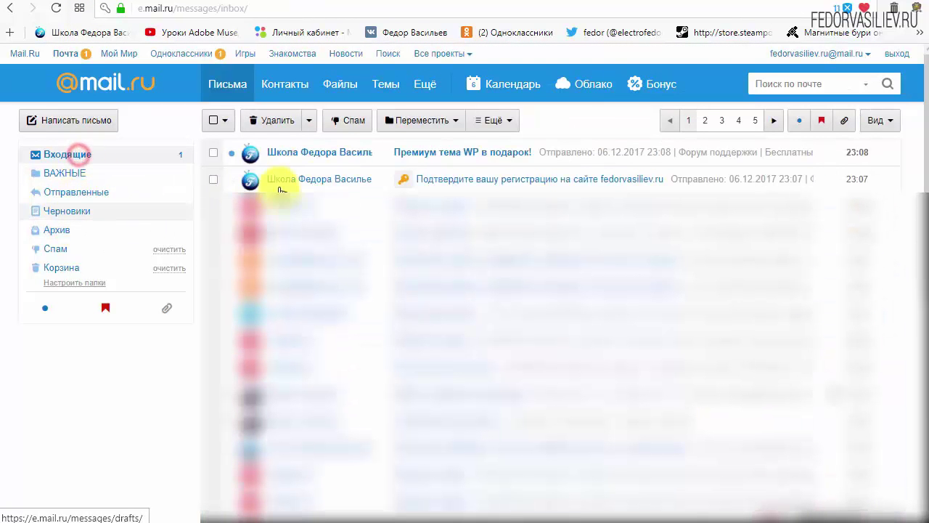